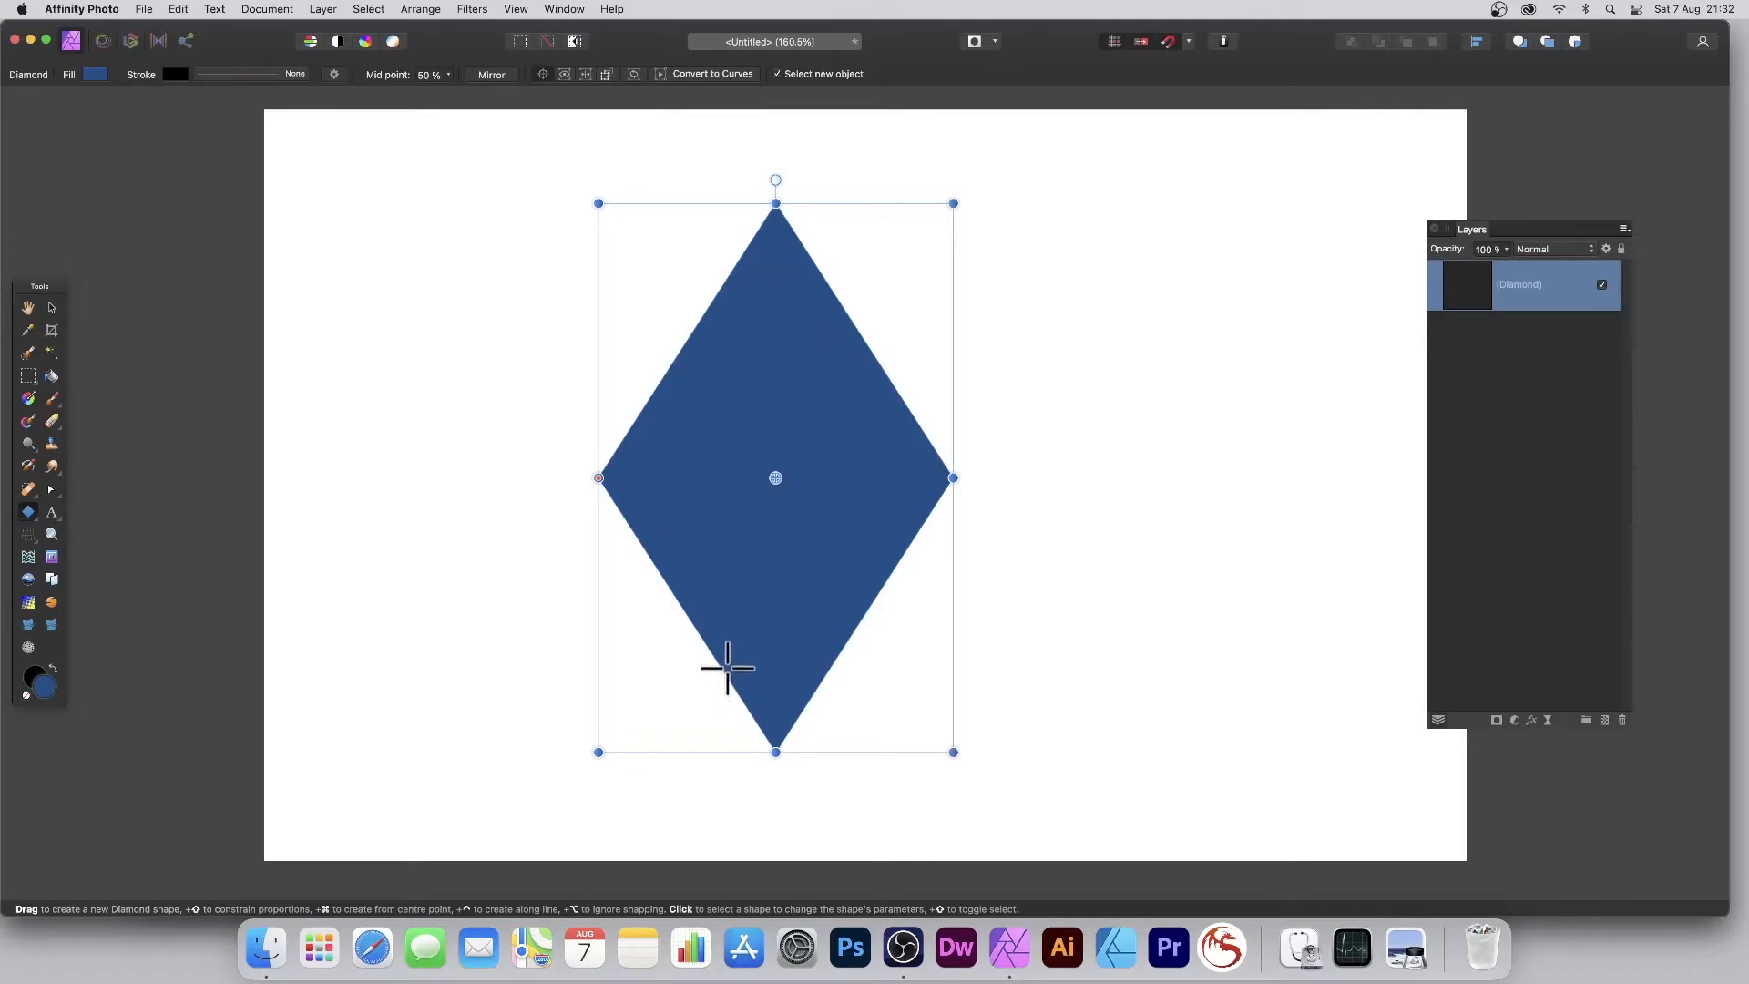
Fill the blue diamond with the multicolour blue-pink-yellow-orange-black gradient swatch and rasterise it into a pixel layer
click(93, 74)
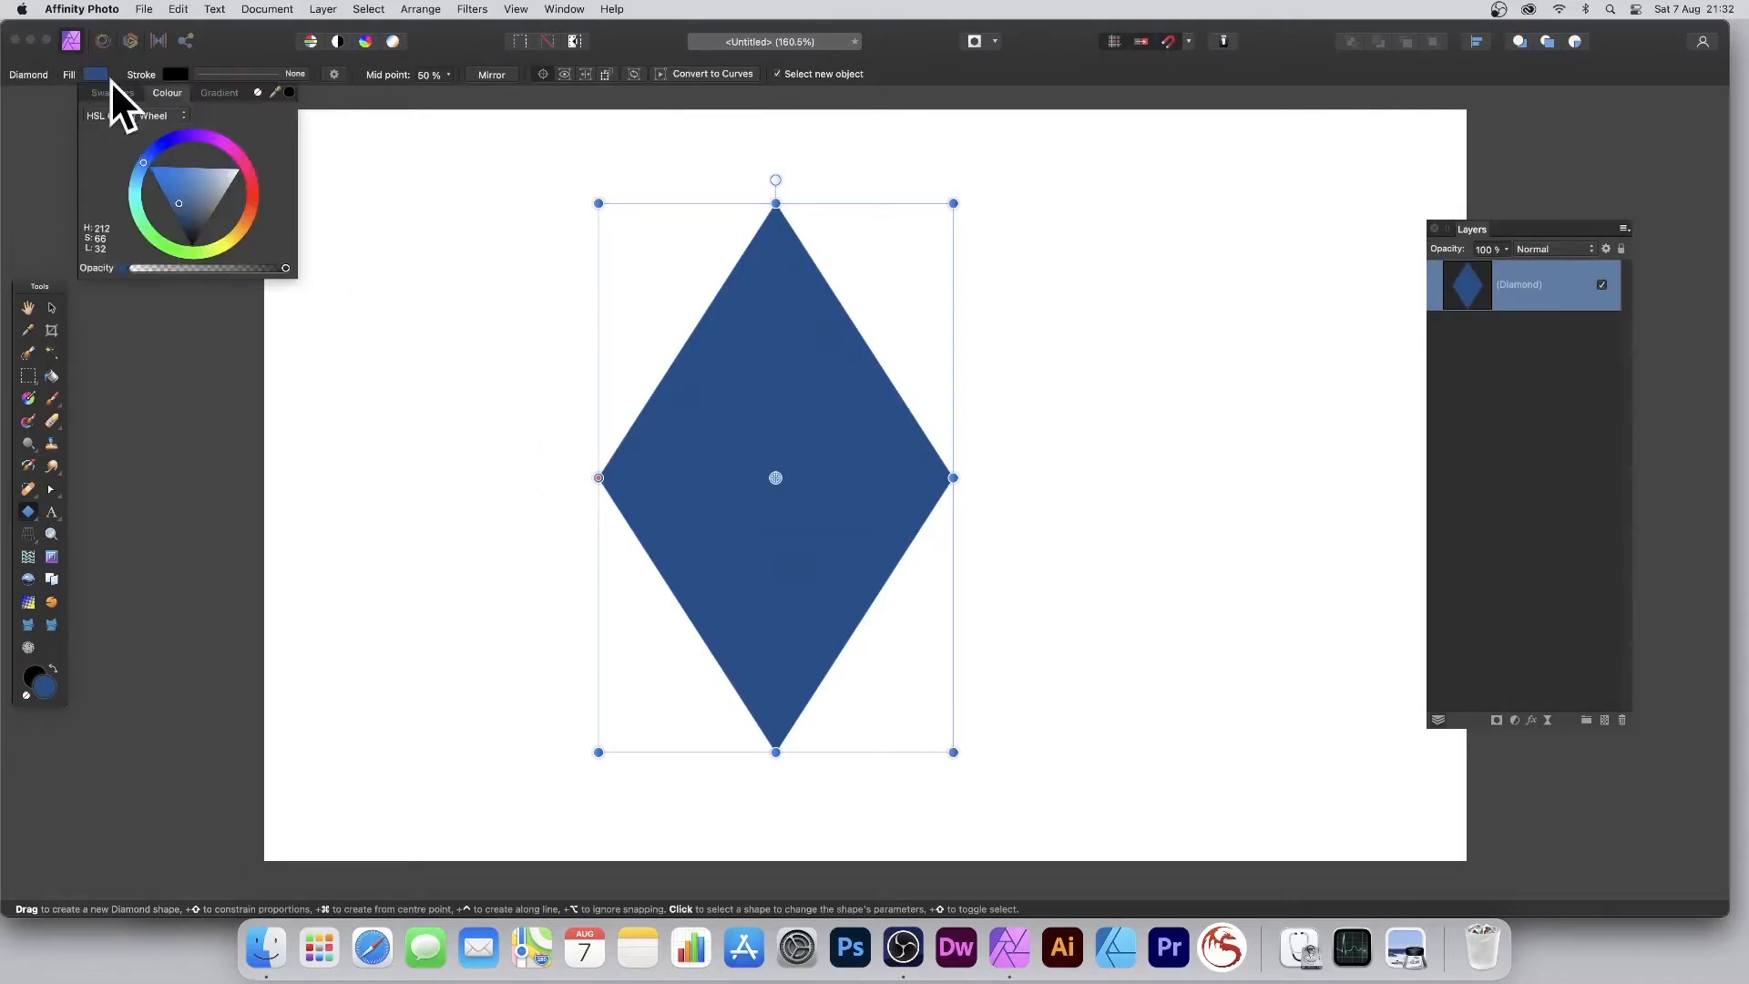
click(107, 93)
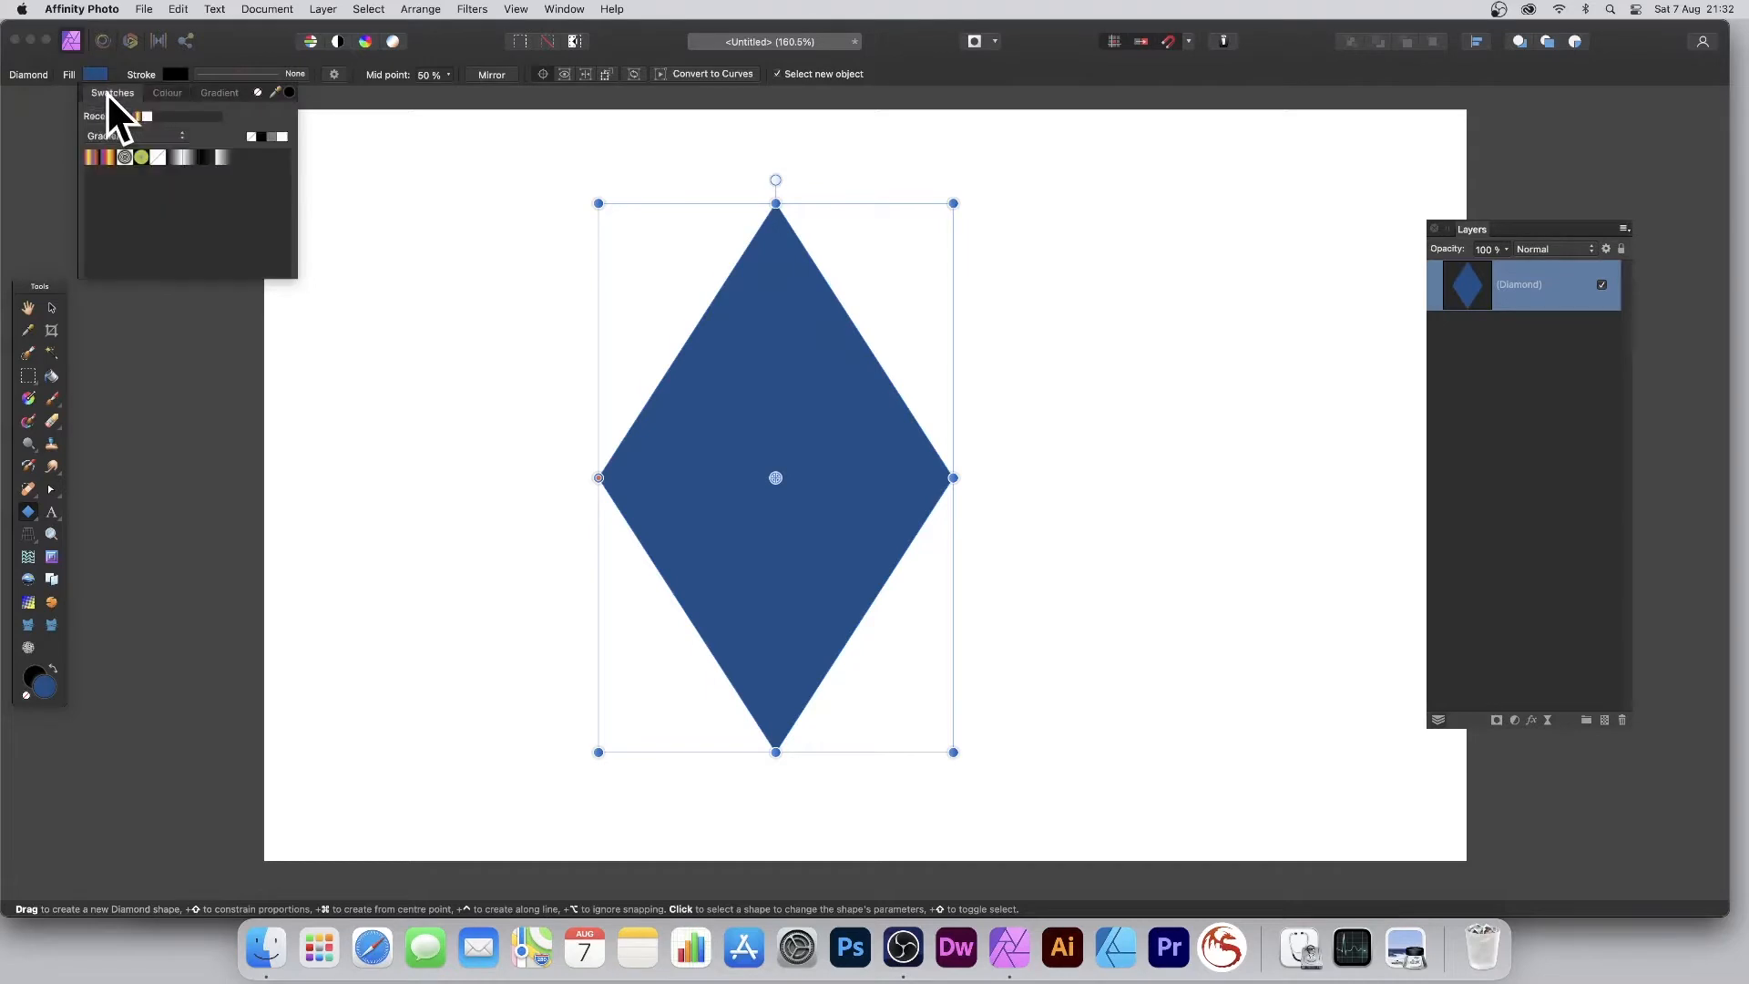
click(102, 156)
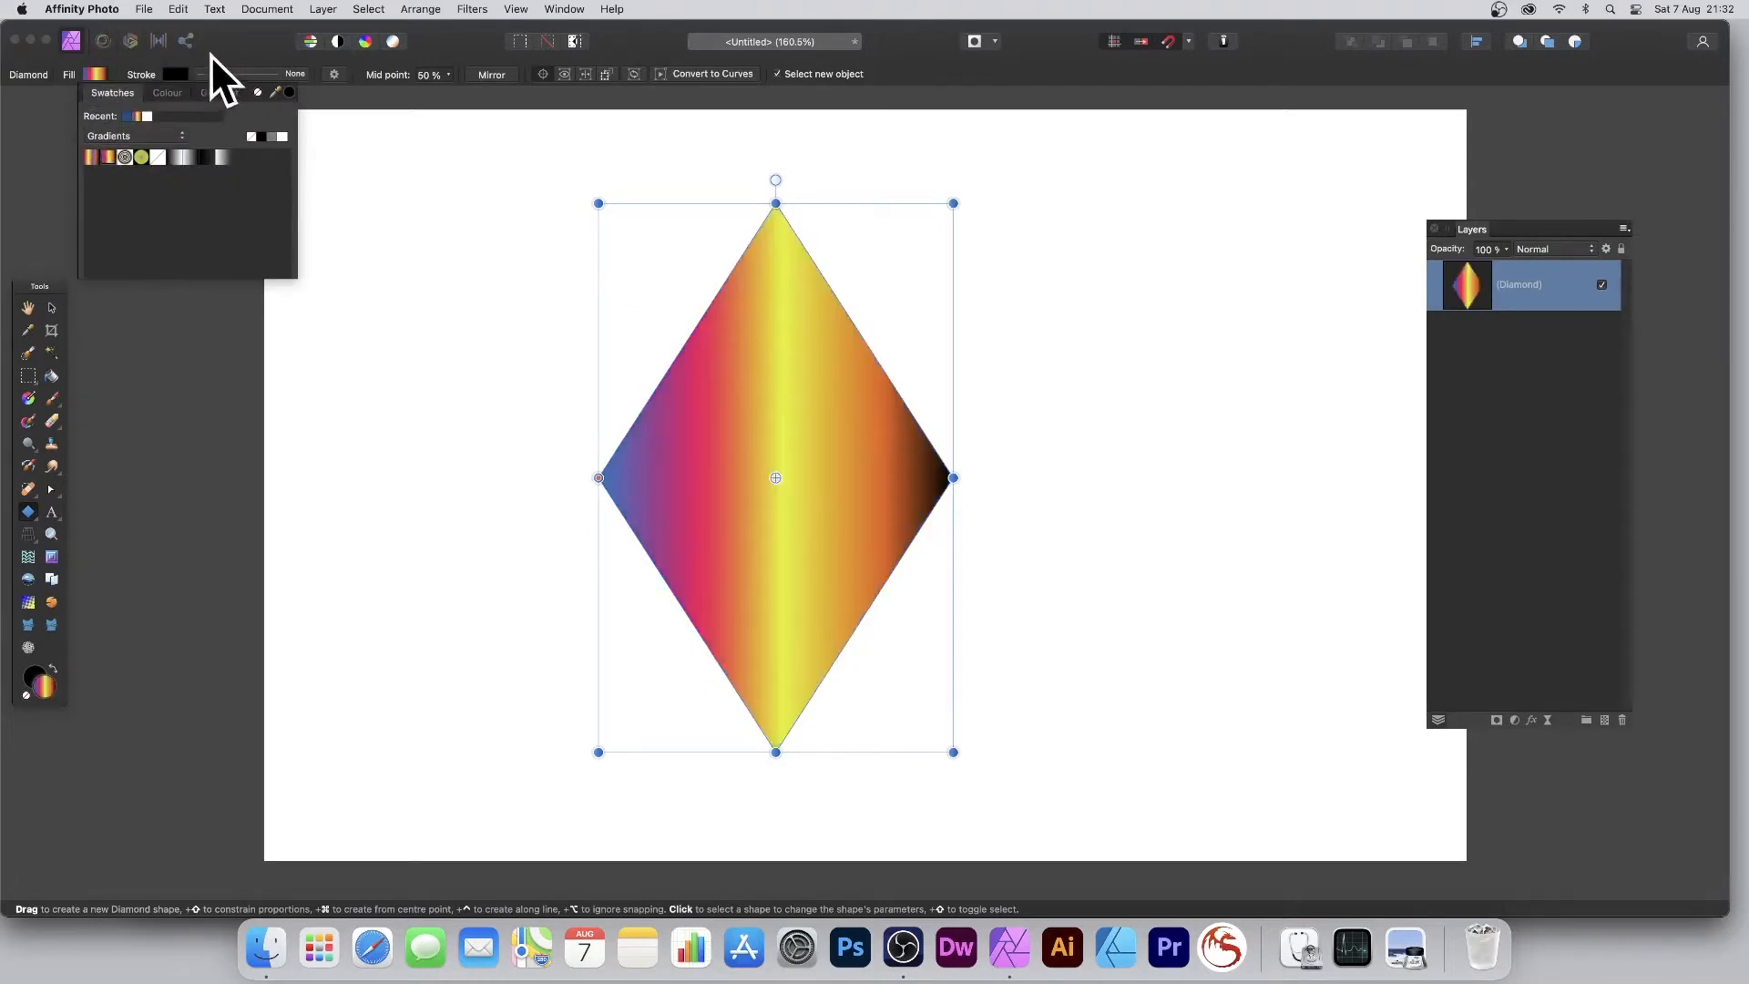
click(69, 69)
click(95, 74)
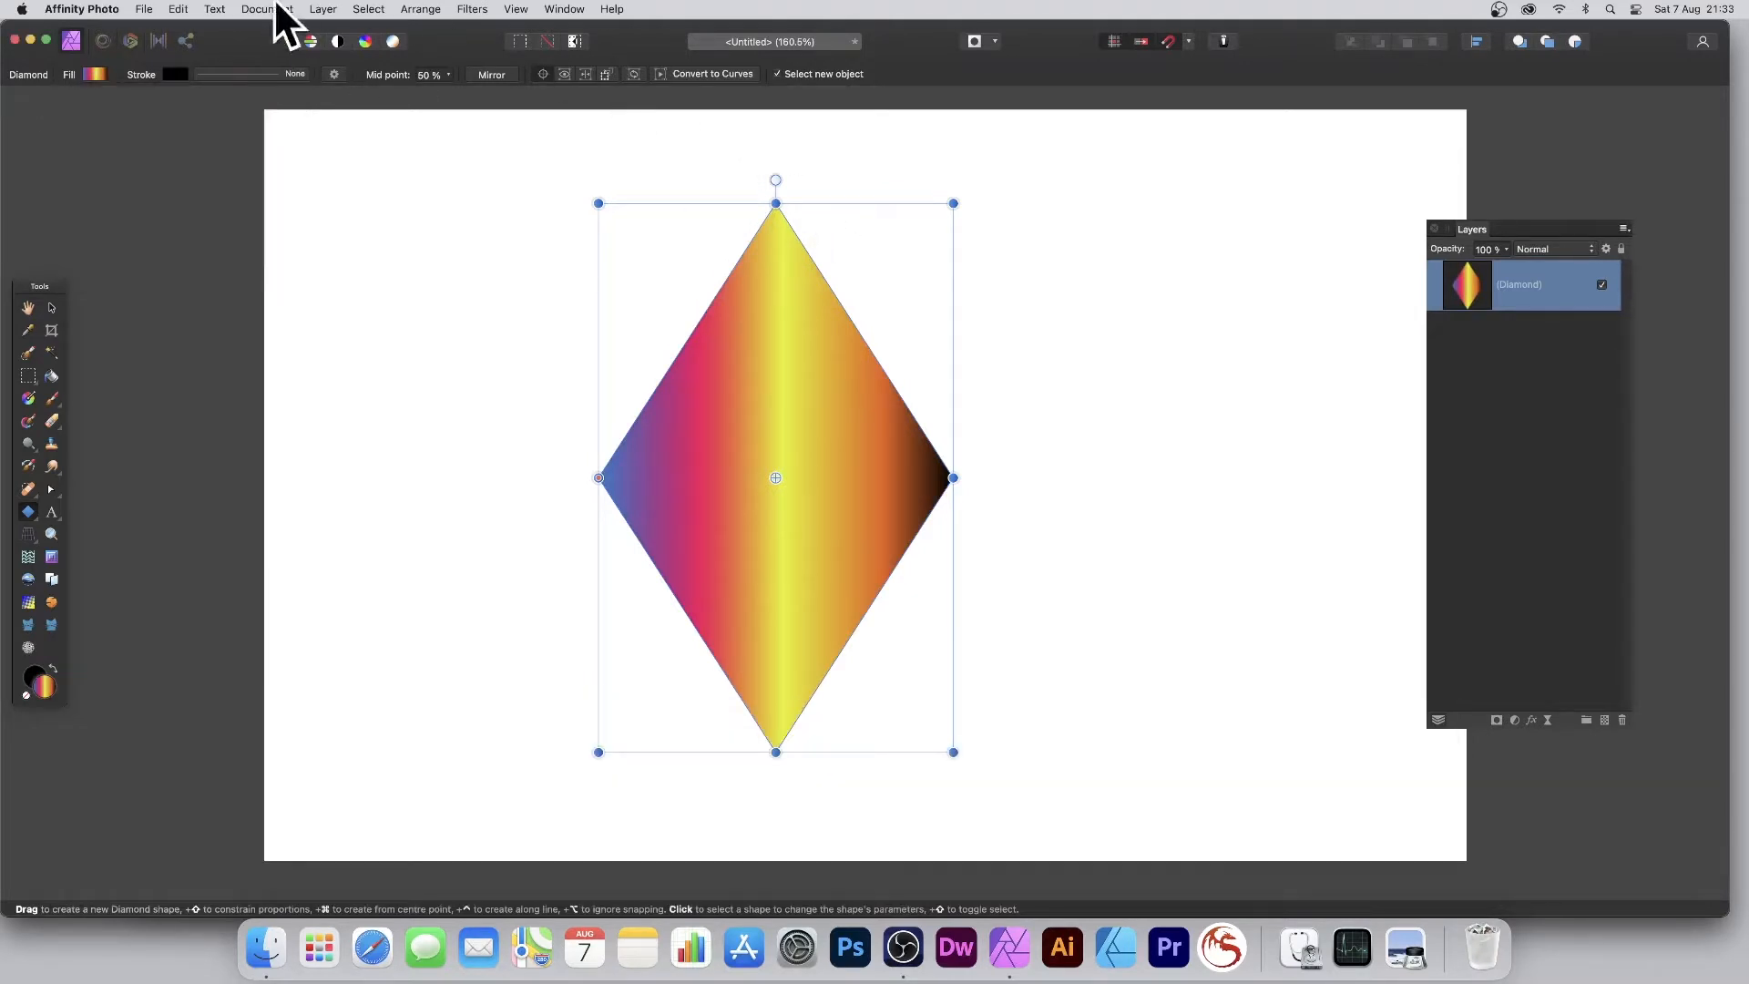
click(324, 9)
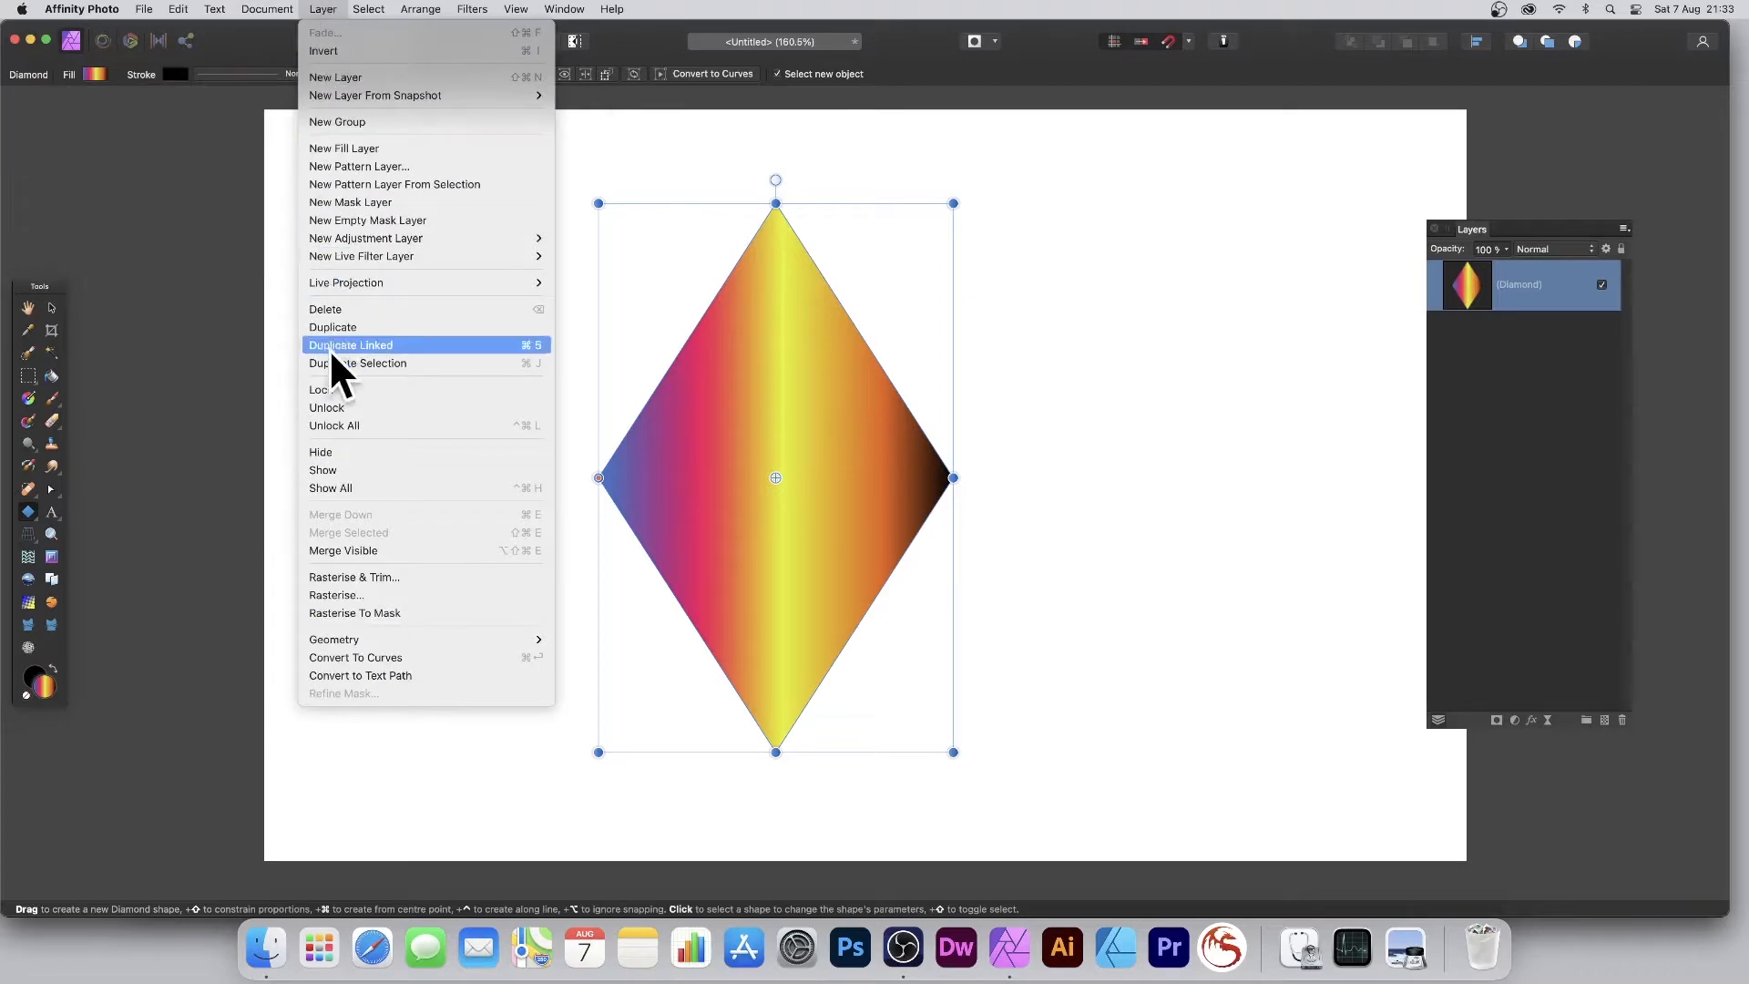
click(345, 594)
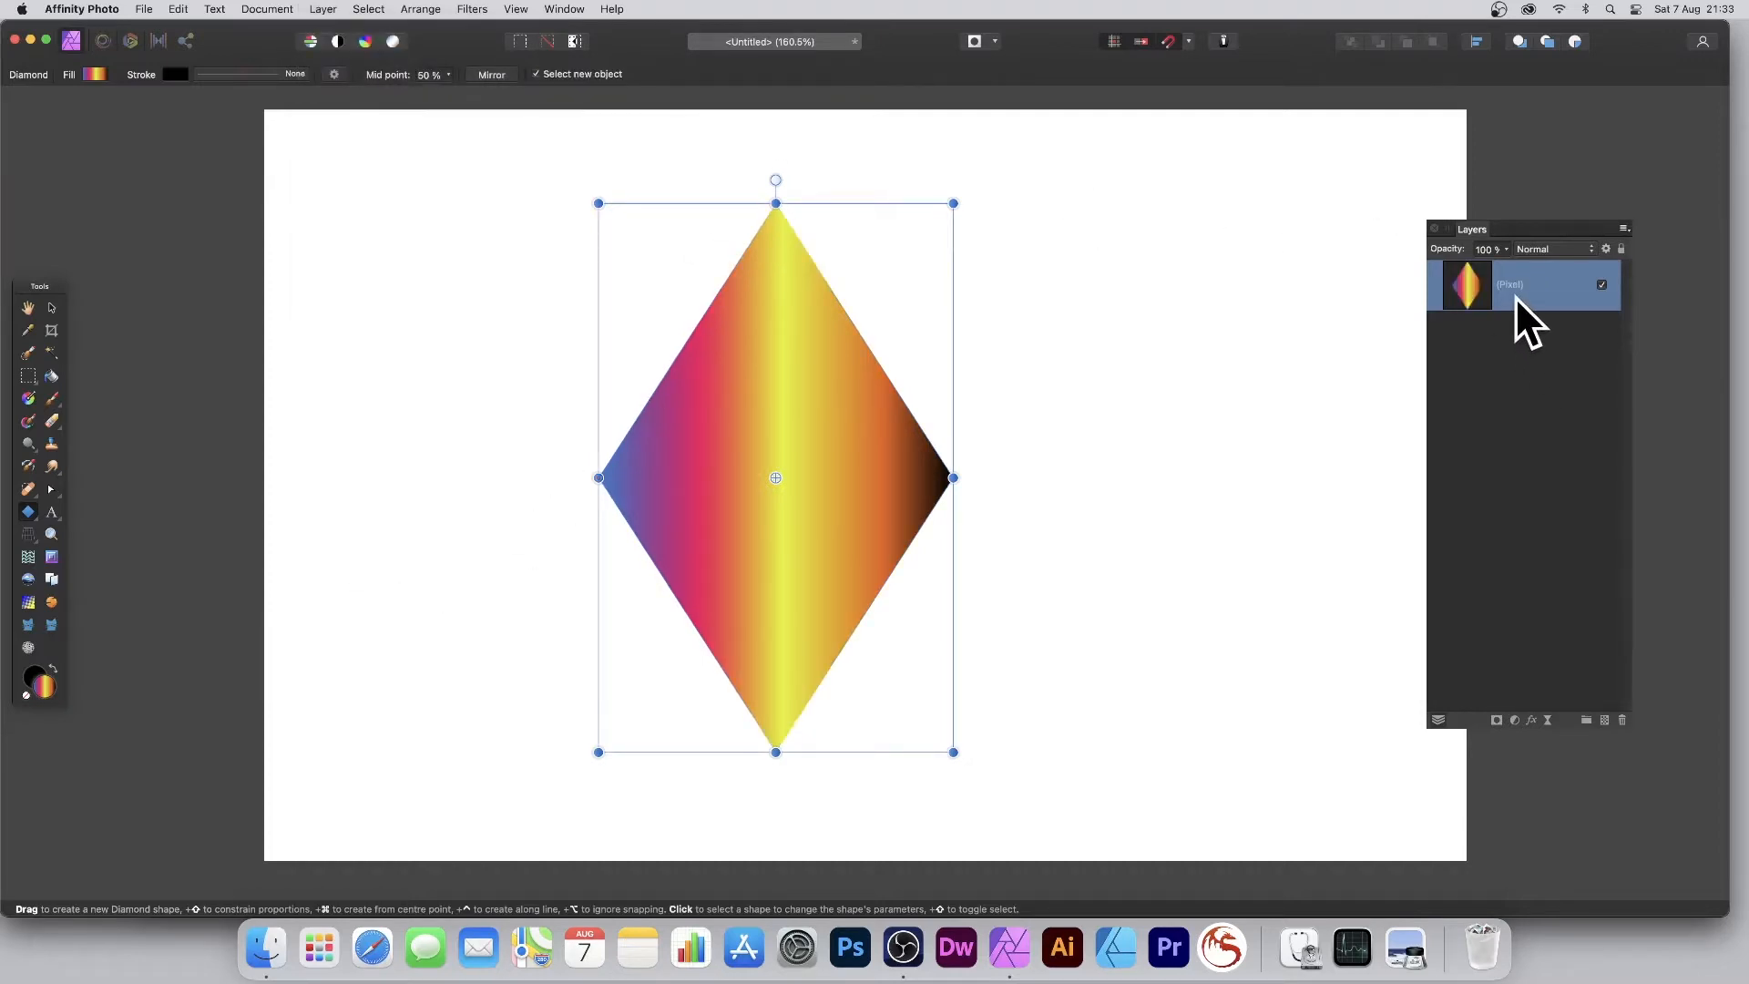
Create a linked duplicate of the diamond, scale it down slightly and position it centrally over the original
click(325, 10)
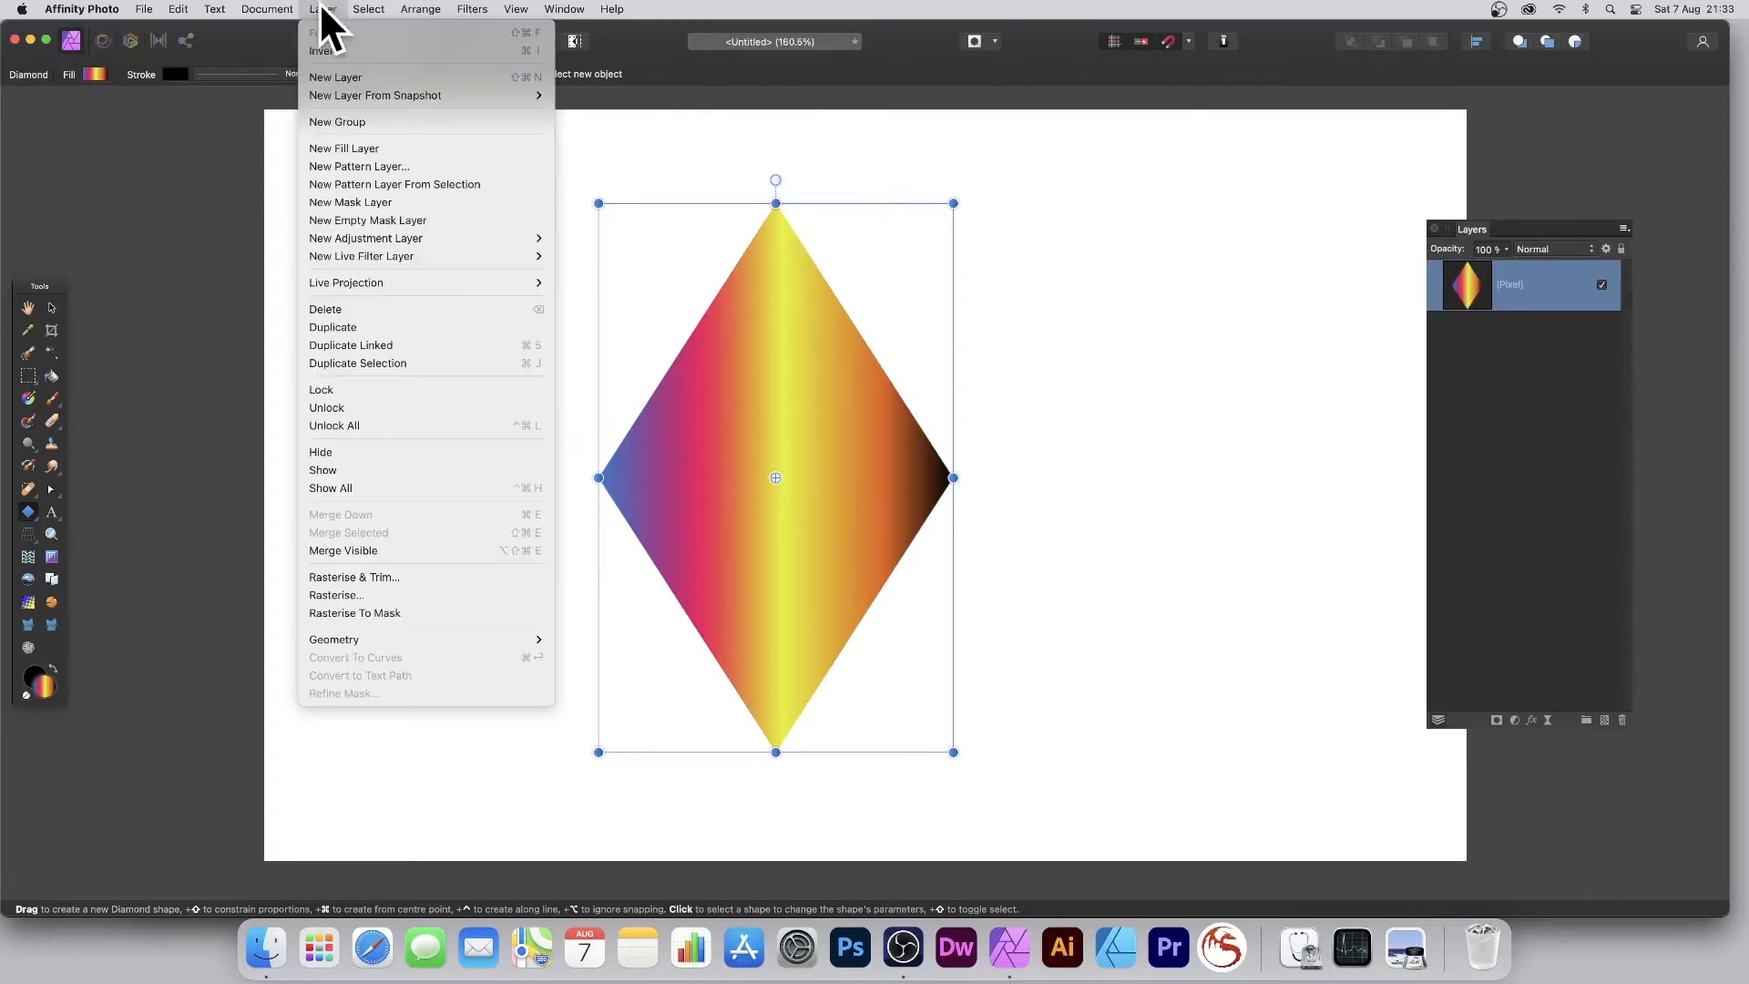
click(369, 346)
drag(598, 204, 647, 279)
click(51, 307)
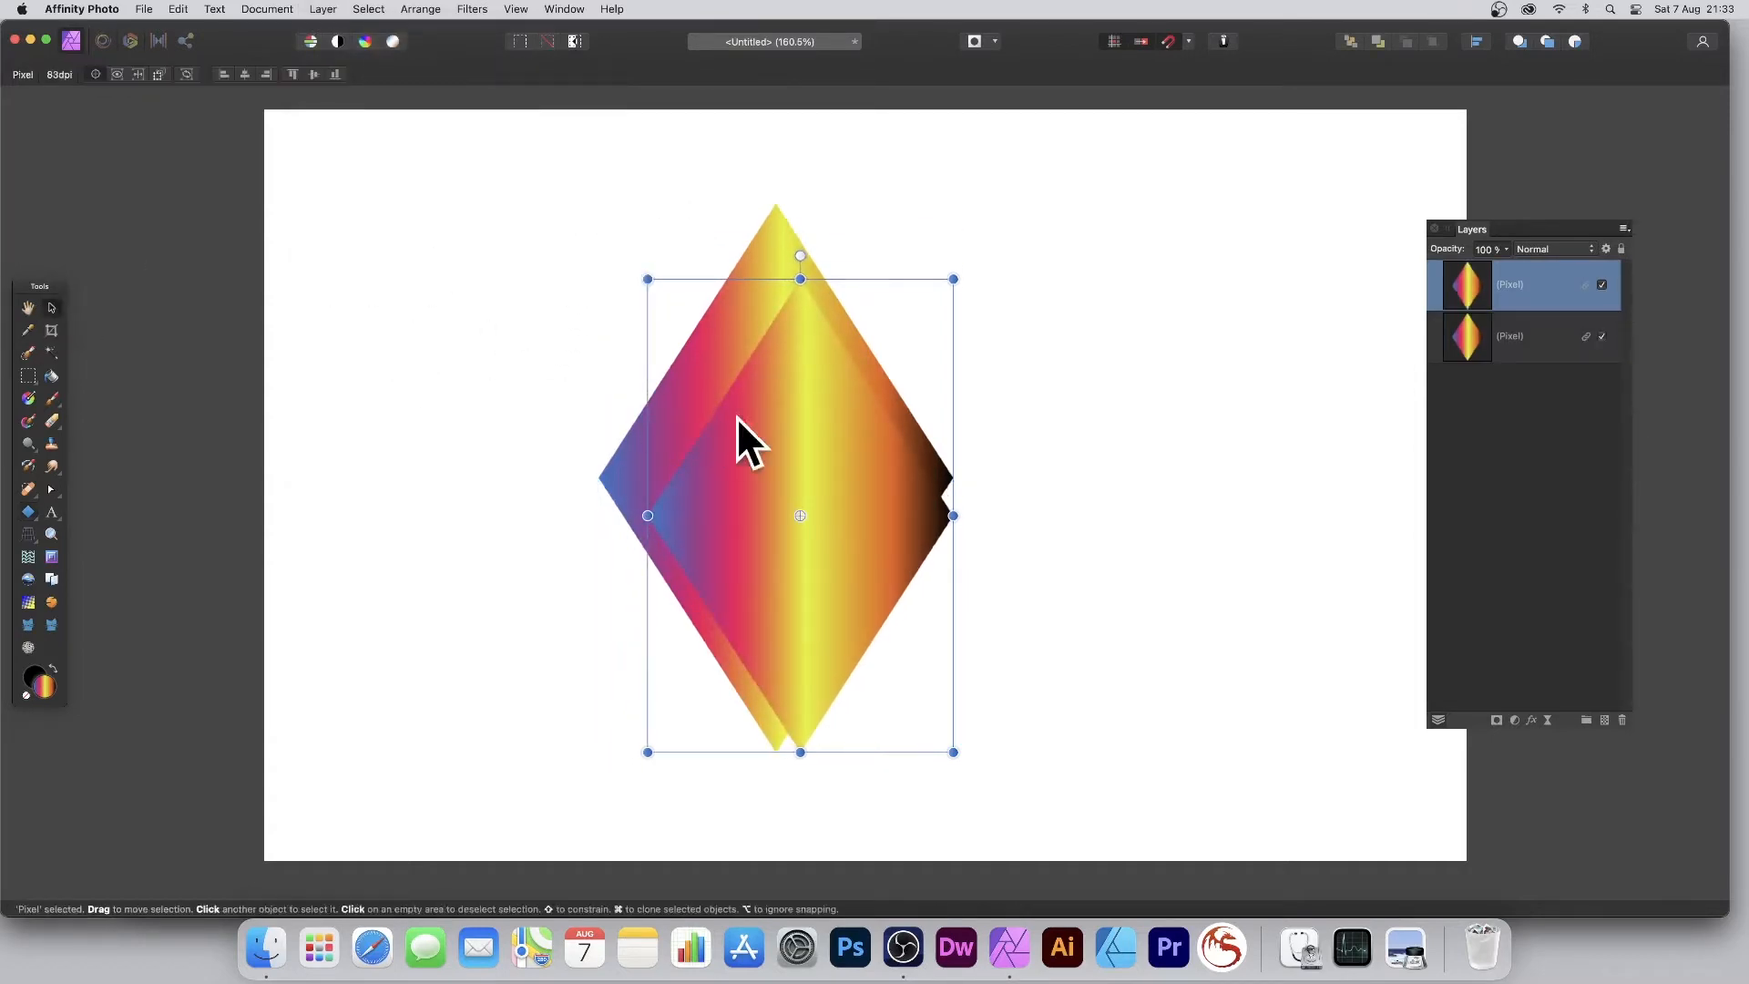
drag(736, 417, 756, 385)
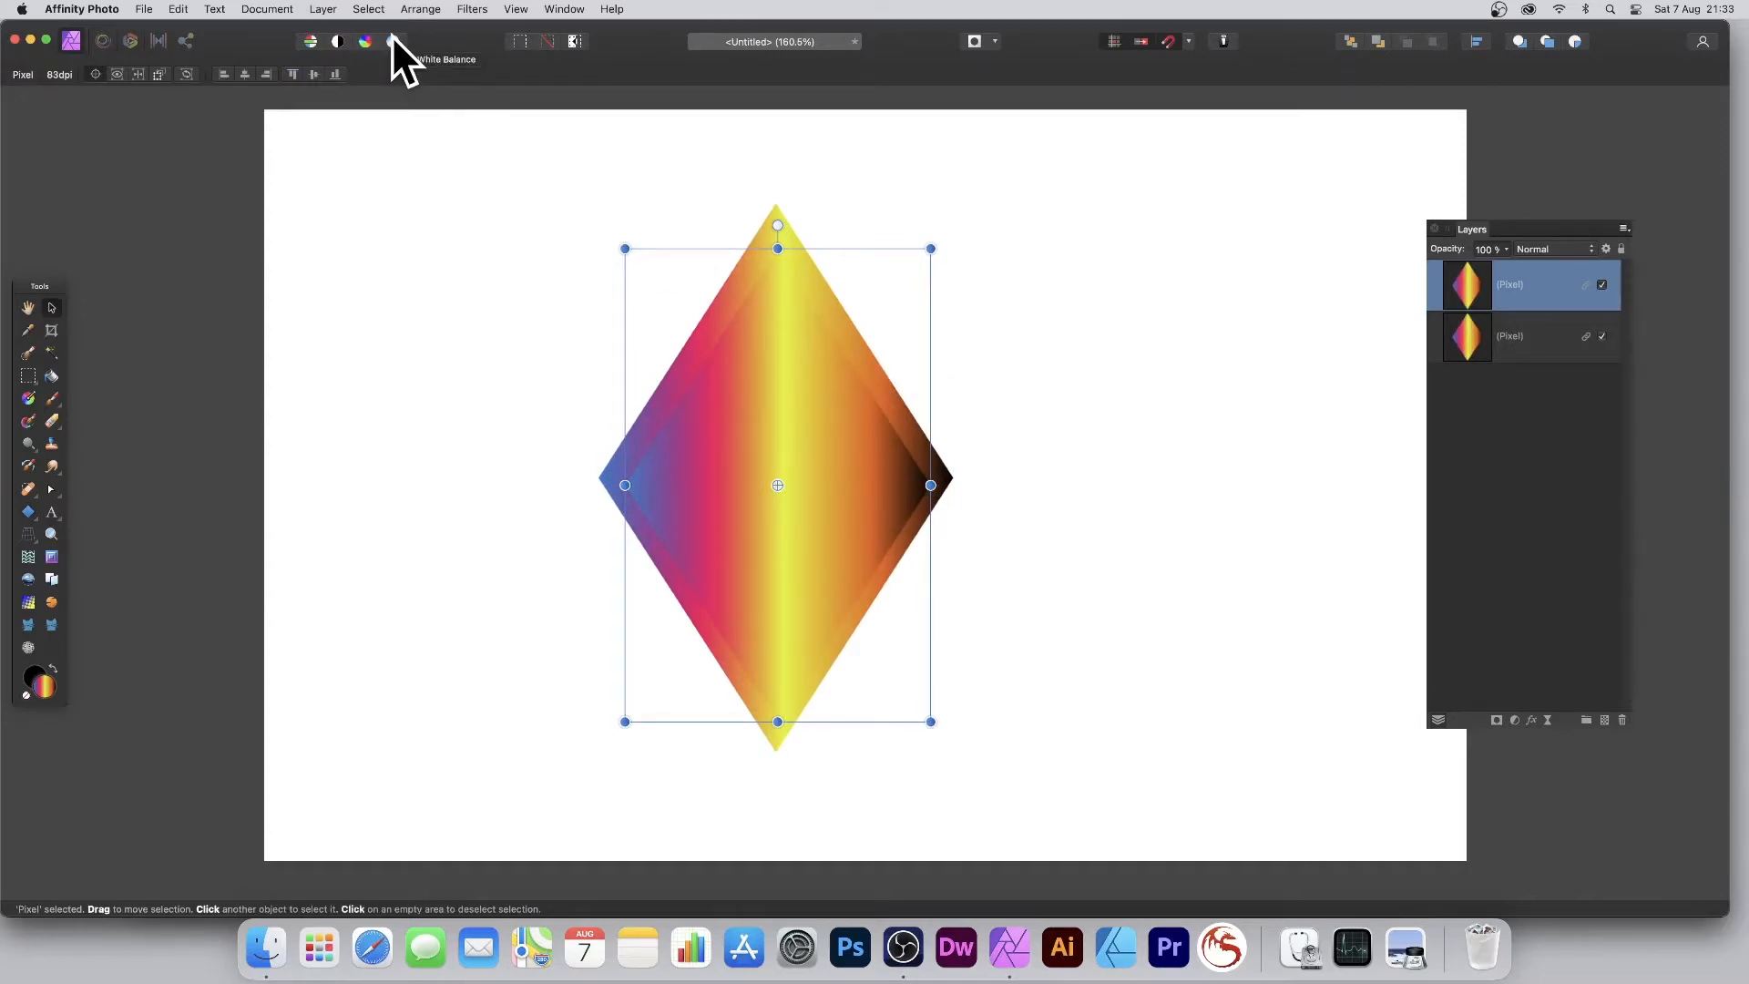
Add four more linked duplicates, nesting progressively smaller diamonds inside one another
key(super+j)
drag(622, 246, 715, 378)
key(super+j)
key(super+j)
drag(851, 469, 827, 454)
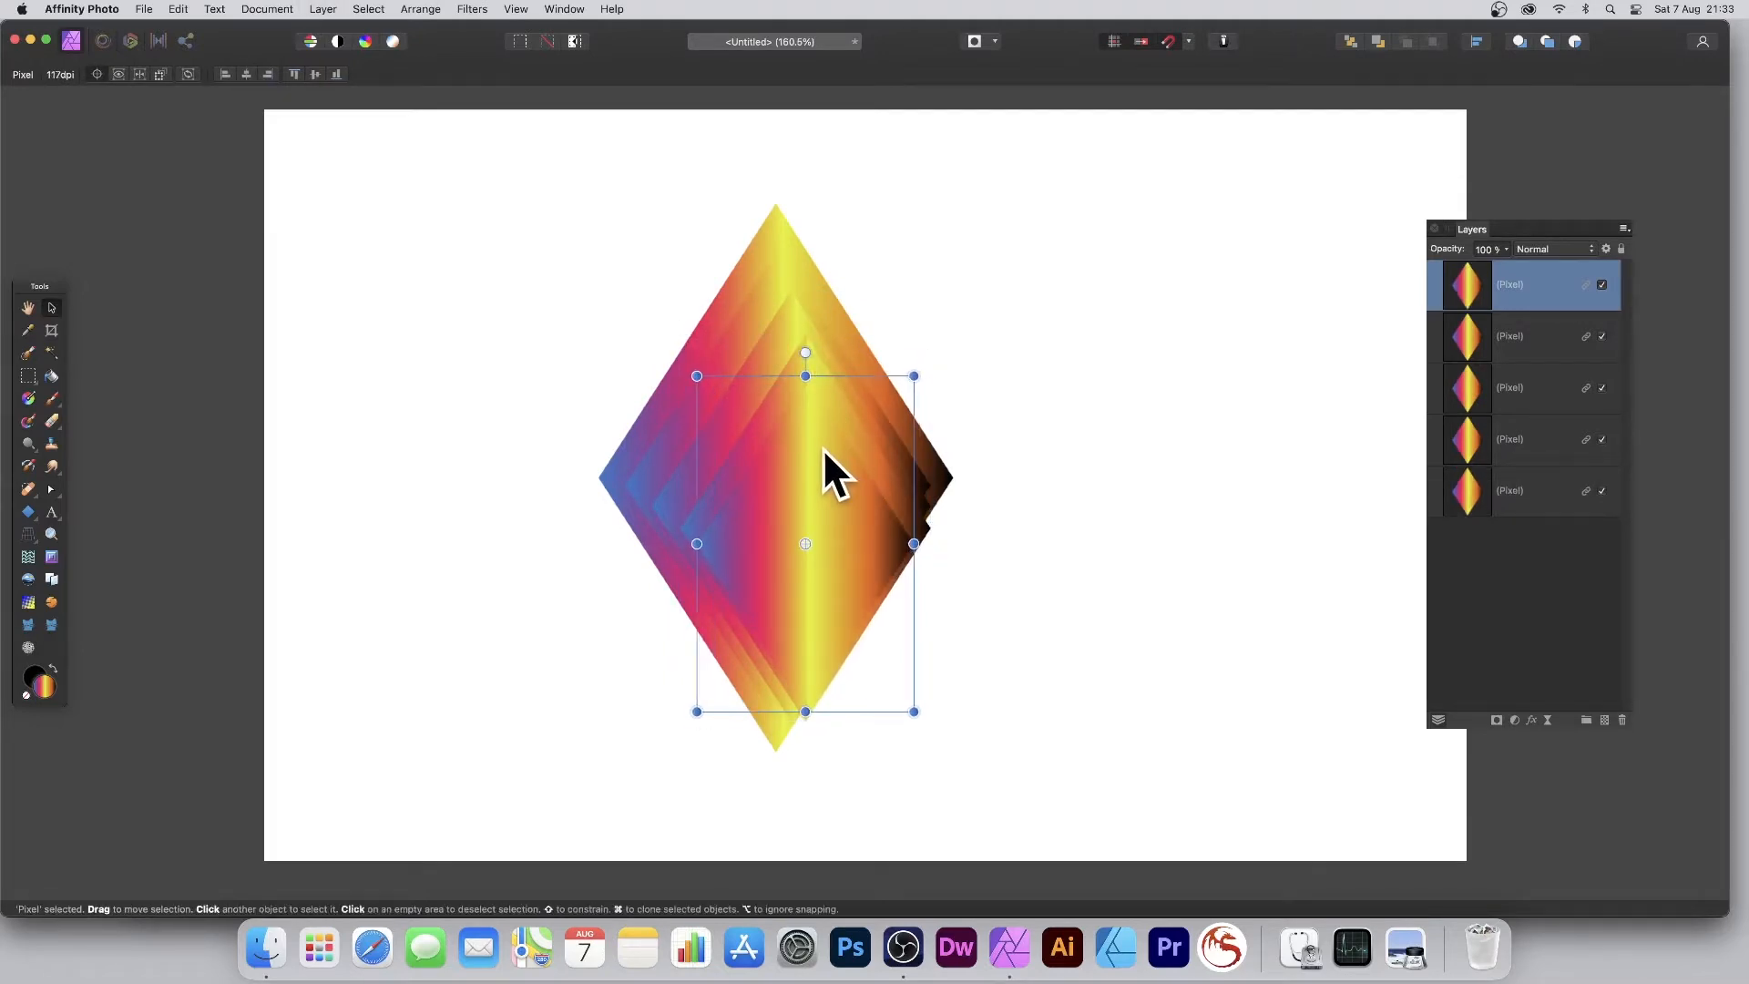
key(super+j)
drag(696, 376, 723, 416)
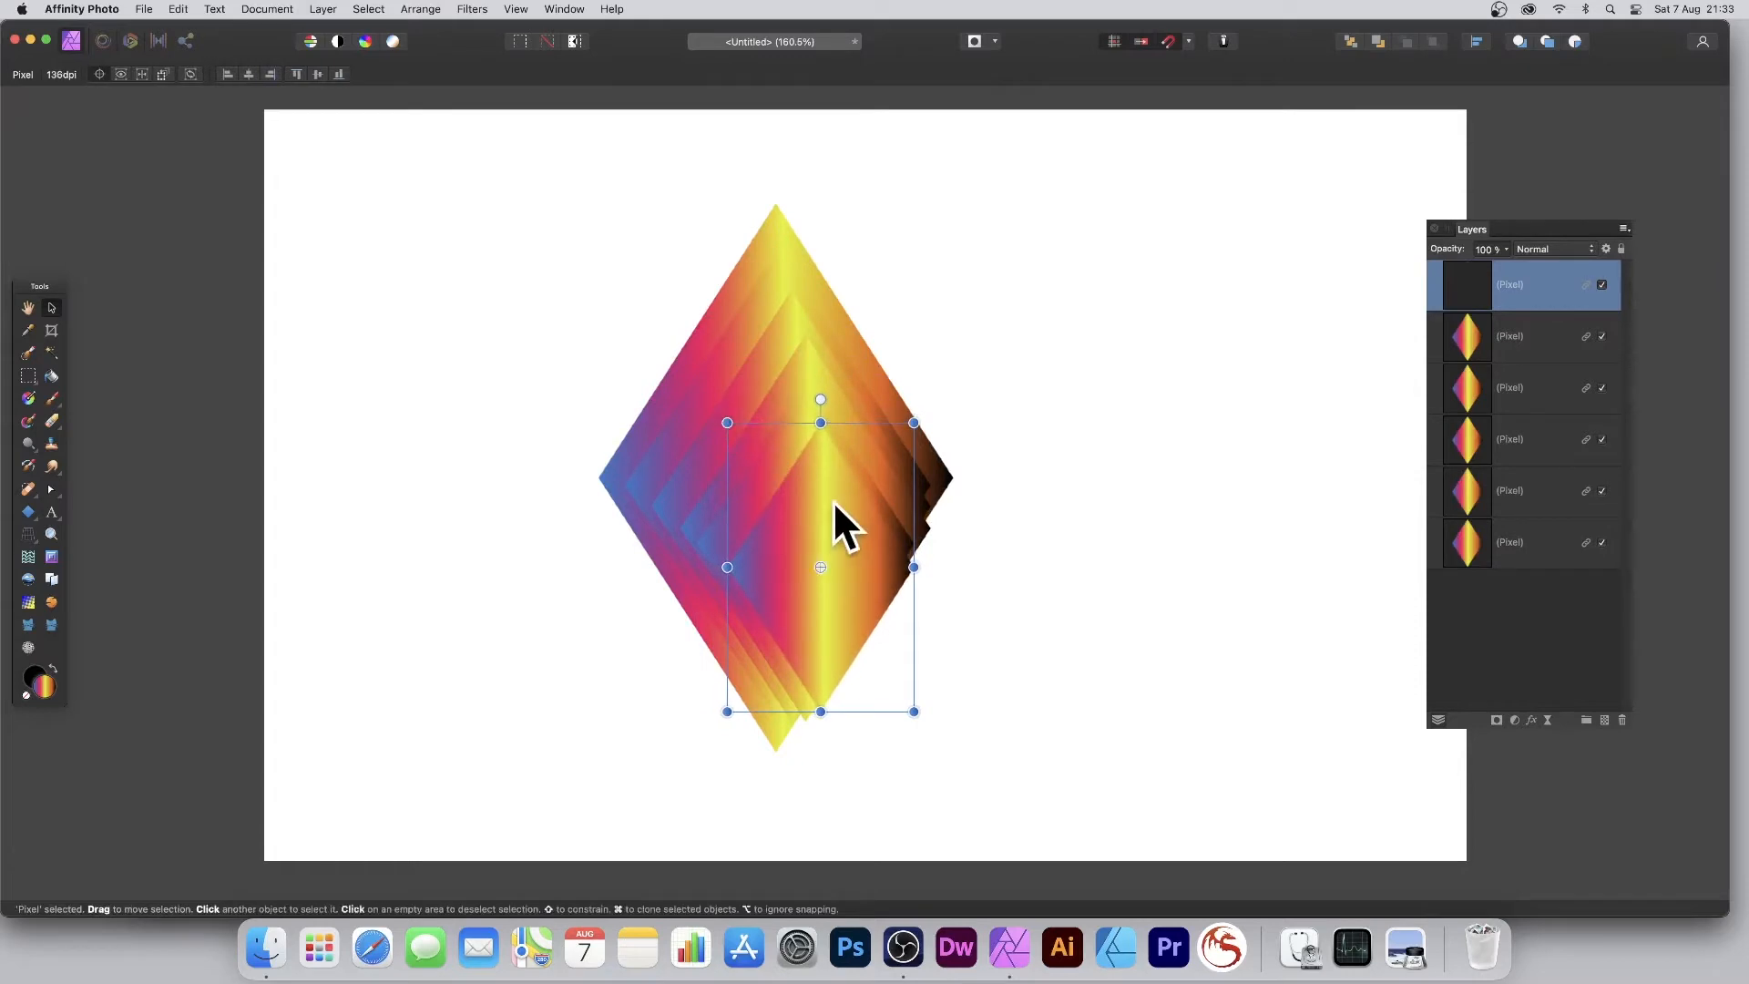
drag(839, 519, 814, 481)
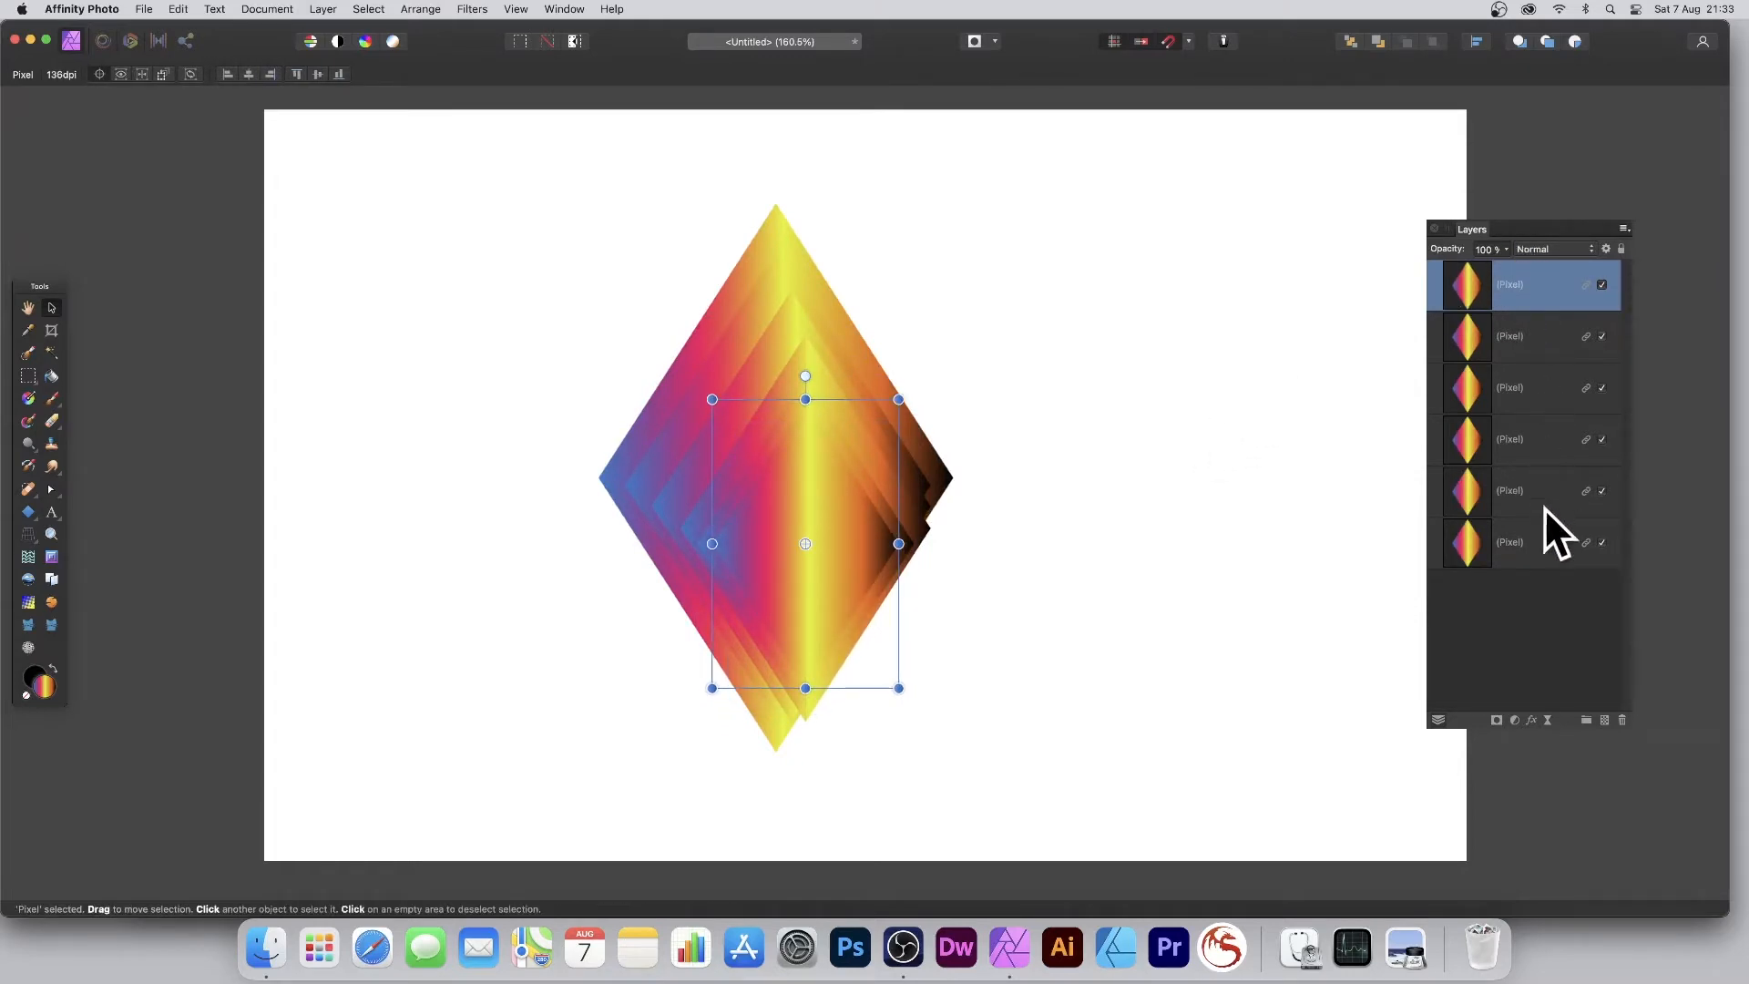
Select all six diamonds, align them on their horizontal and vertical centres, and deselect them
drag(552, 171, 1078, 809)
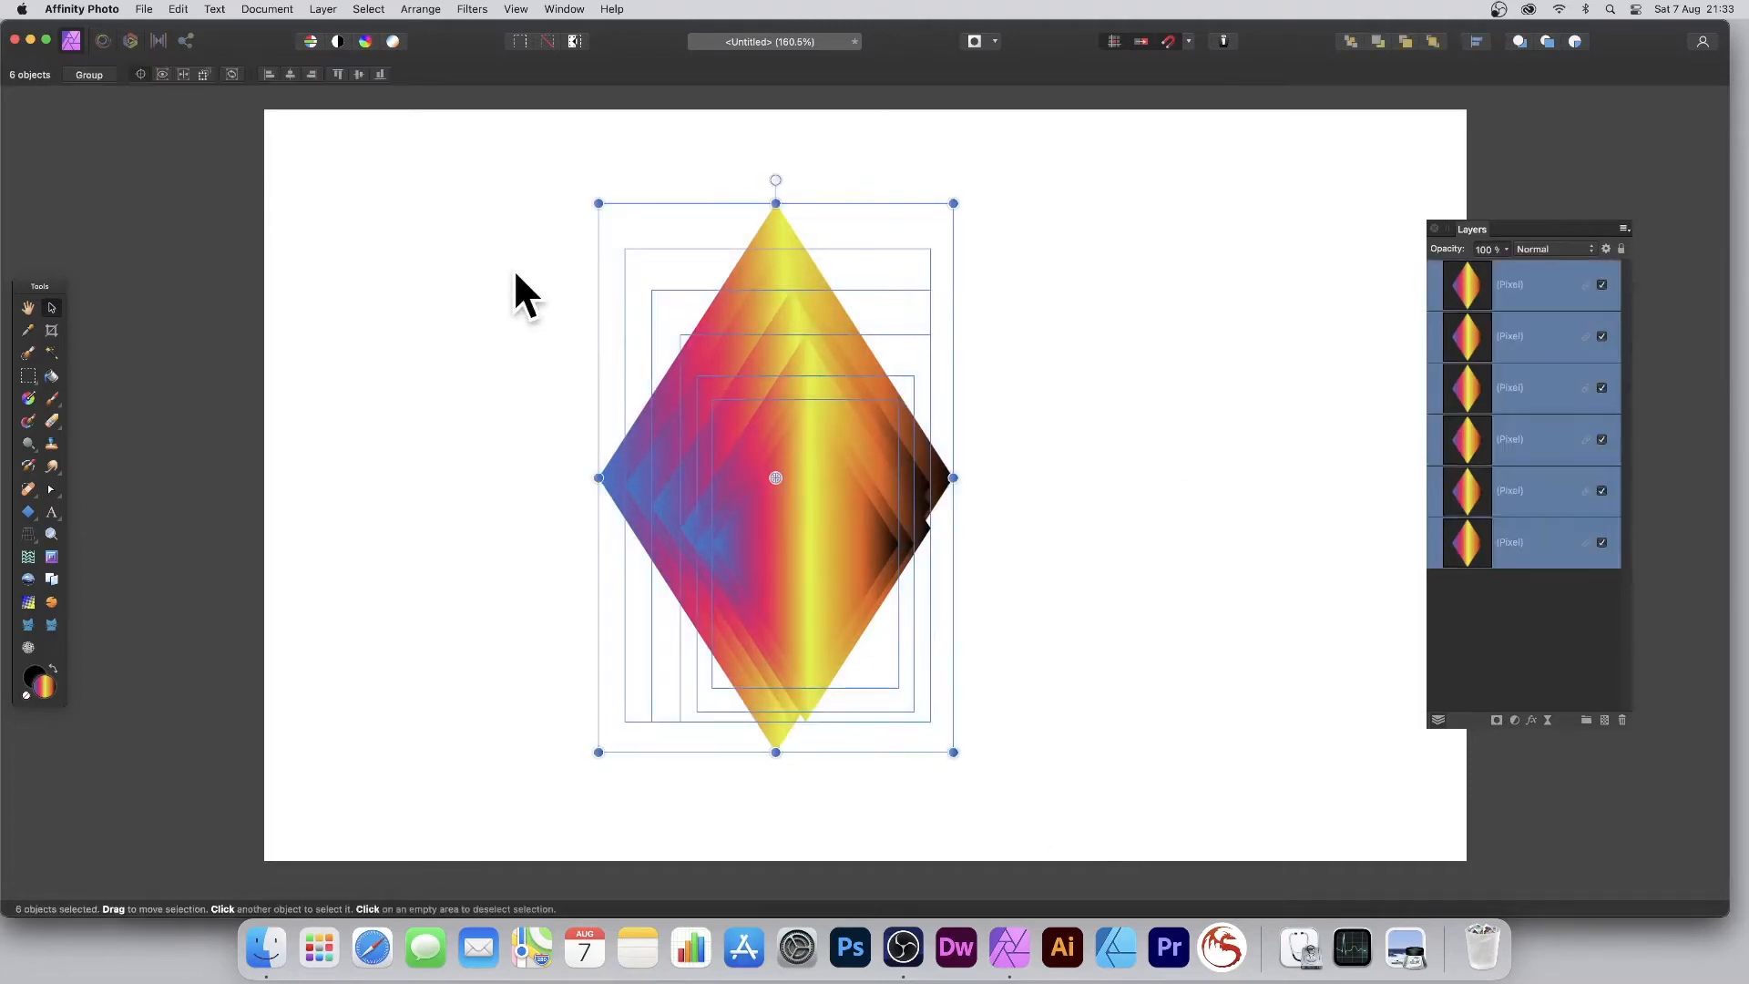
click(290, 75)
click(359, 76)
key(super+d)
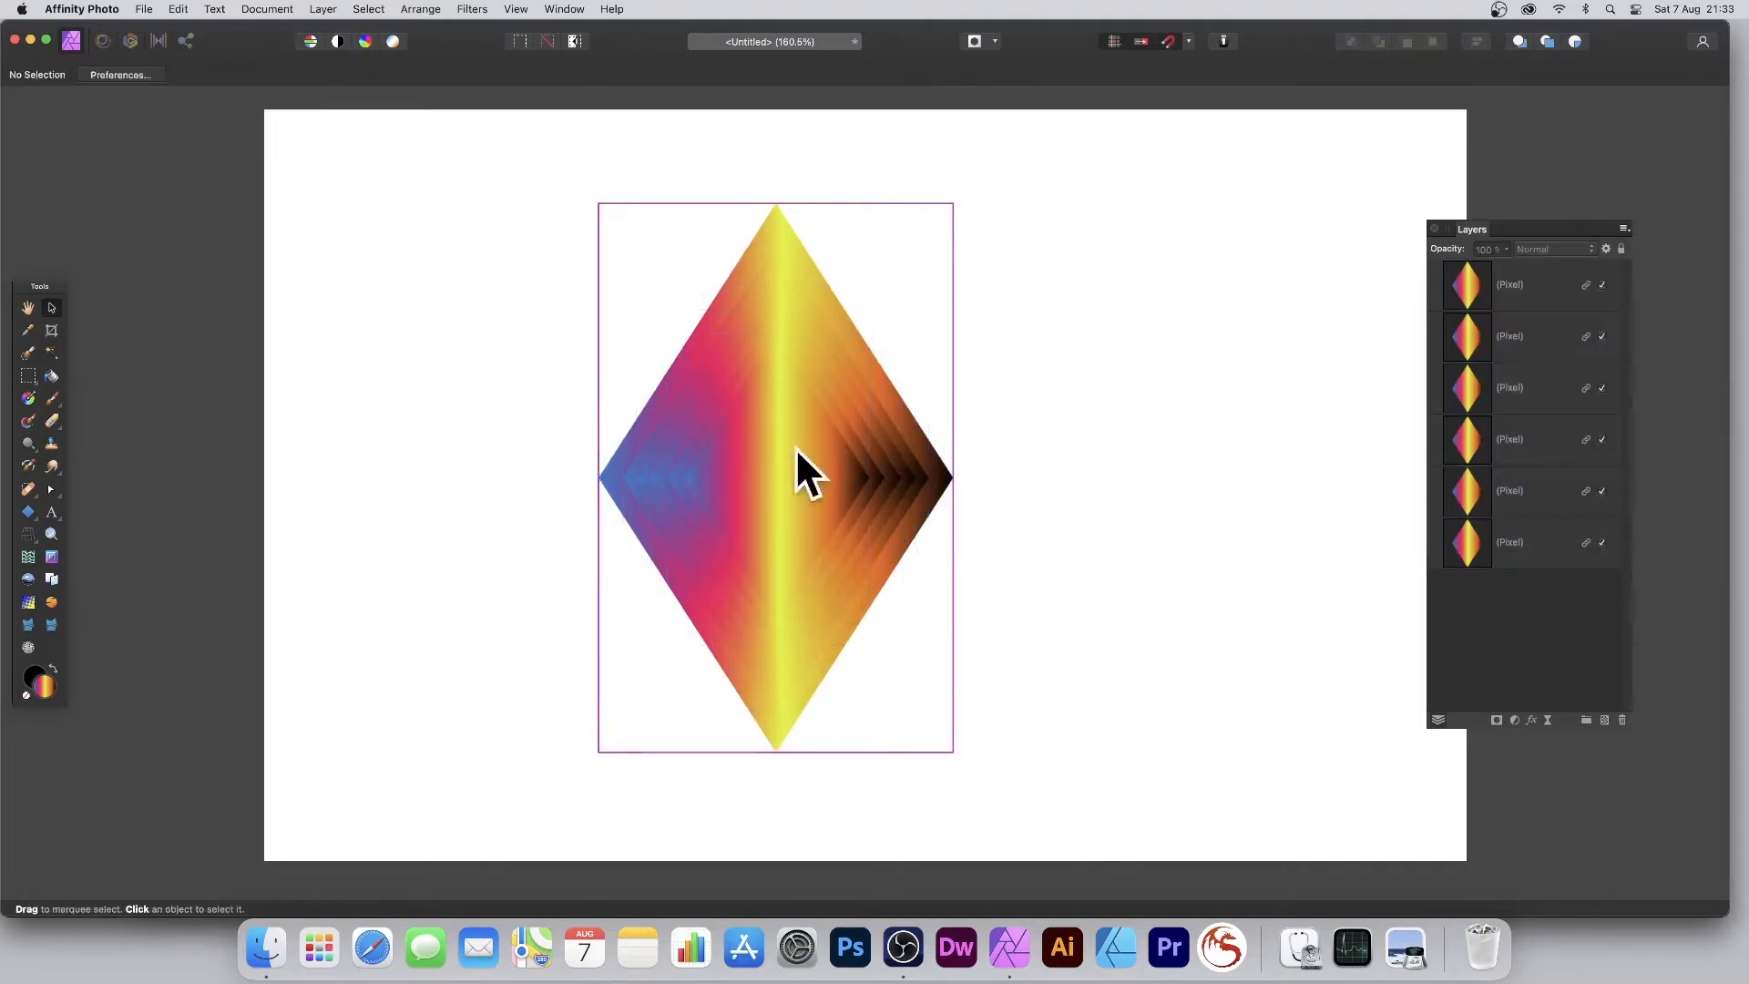
Apply a Gaussian Blur with a 15.2 px radius to the smallest, topmost diamond layer
click(775, 451)
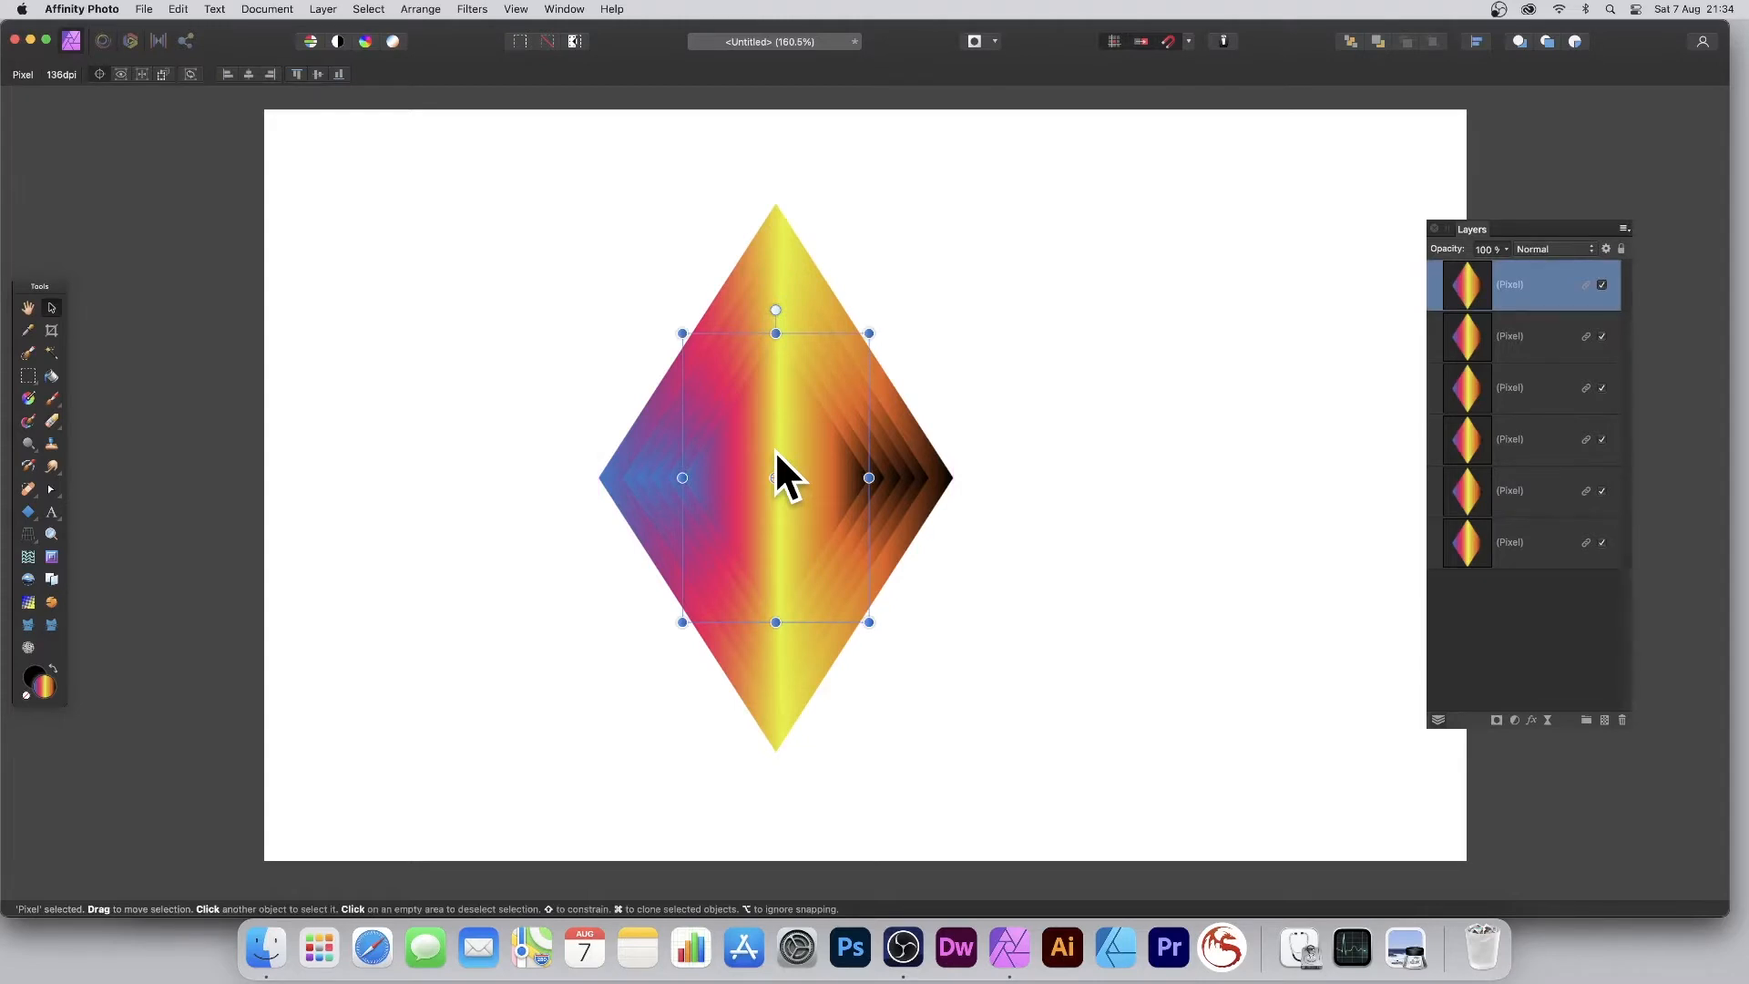
click(472, 9)
mouse_move(470, 61)
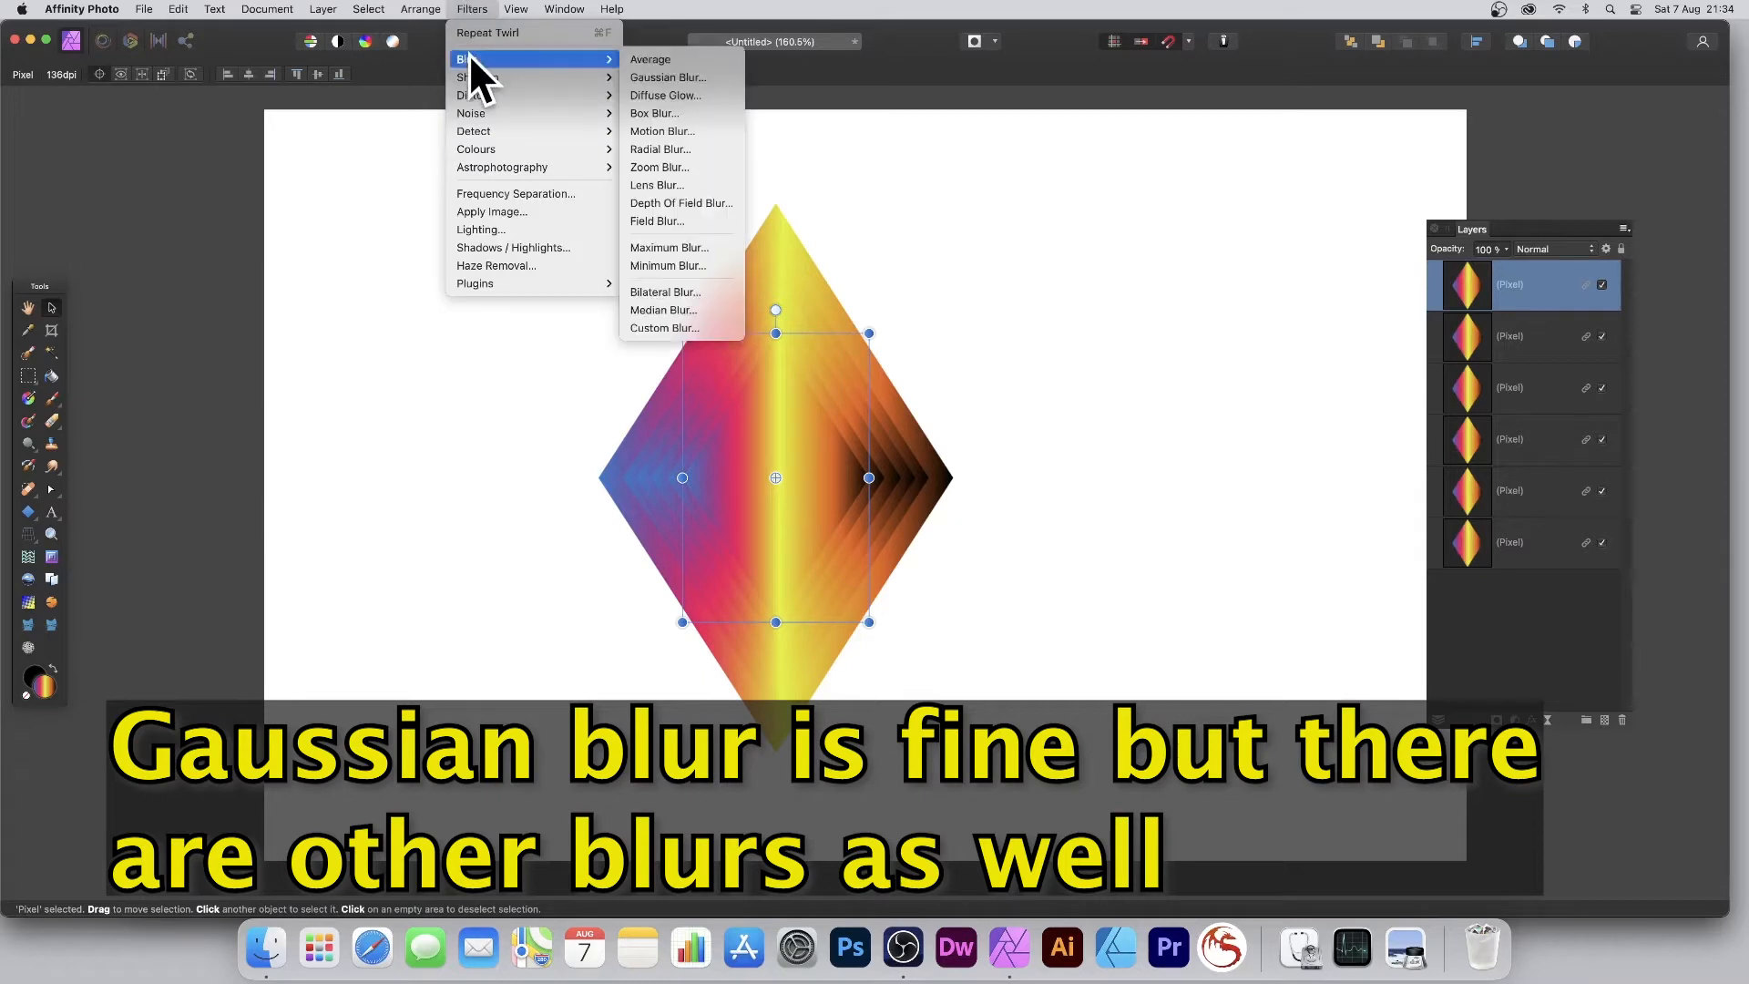
click(692, 77)
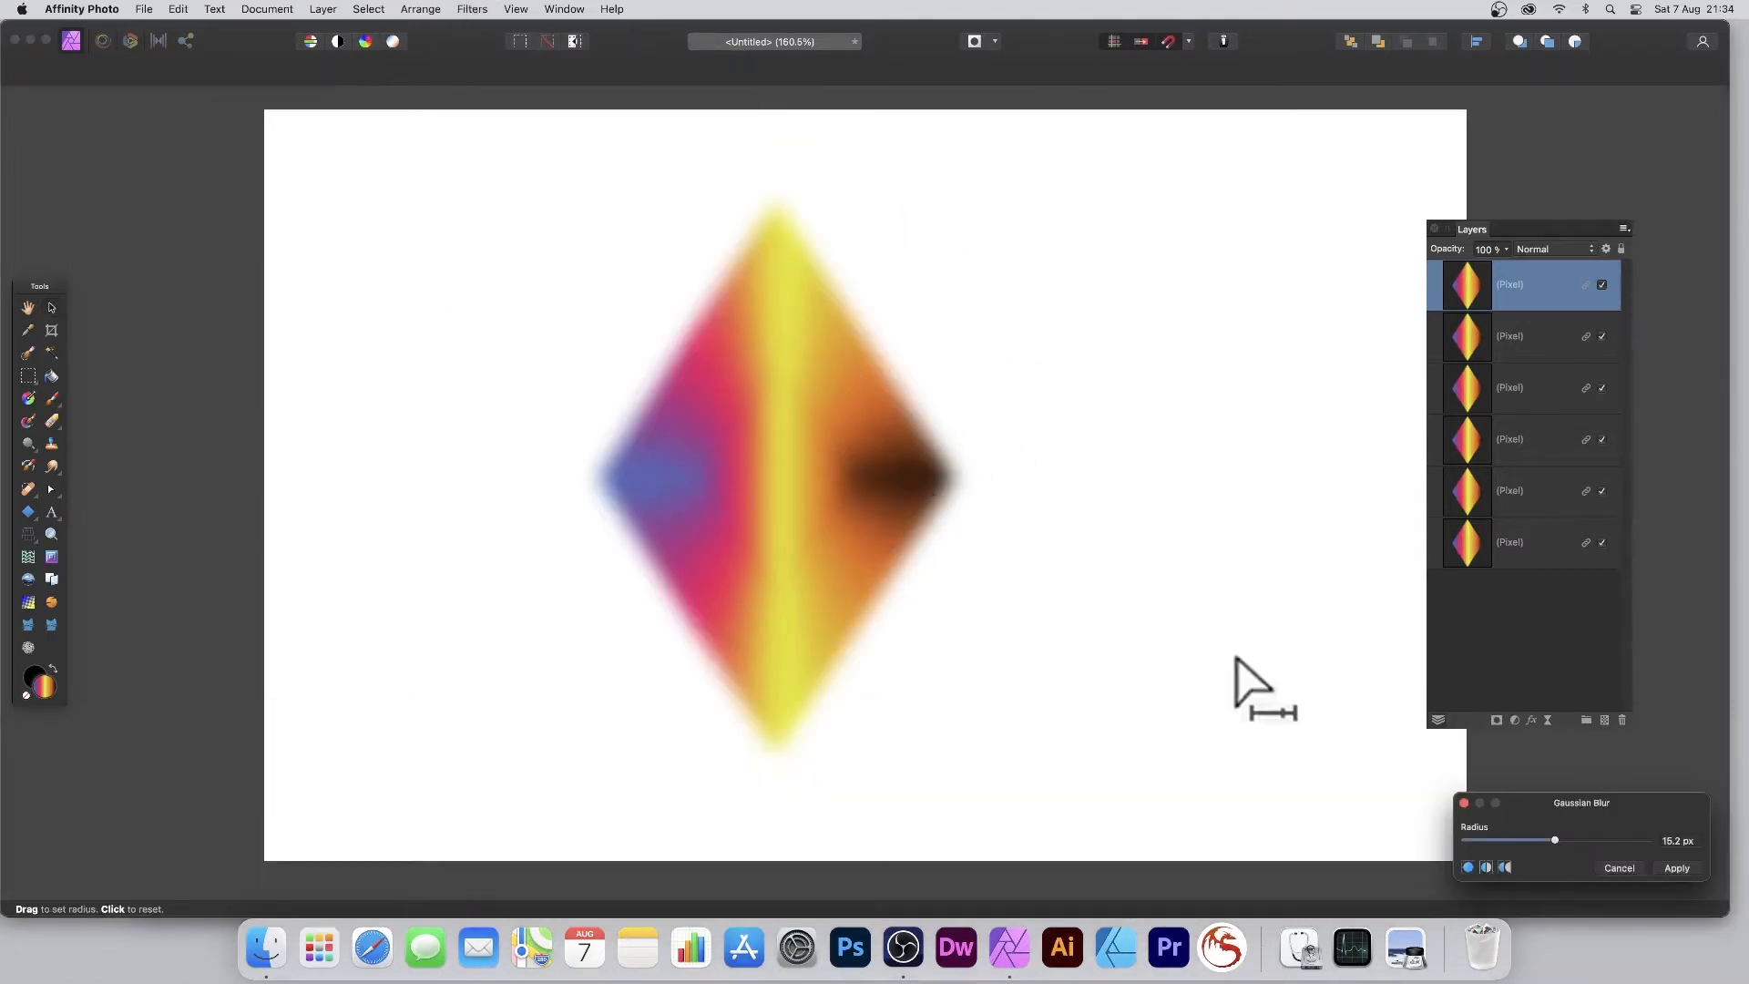
drag(1548, 798, 859, 411)
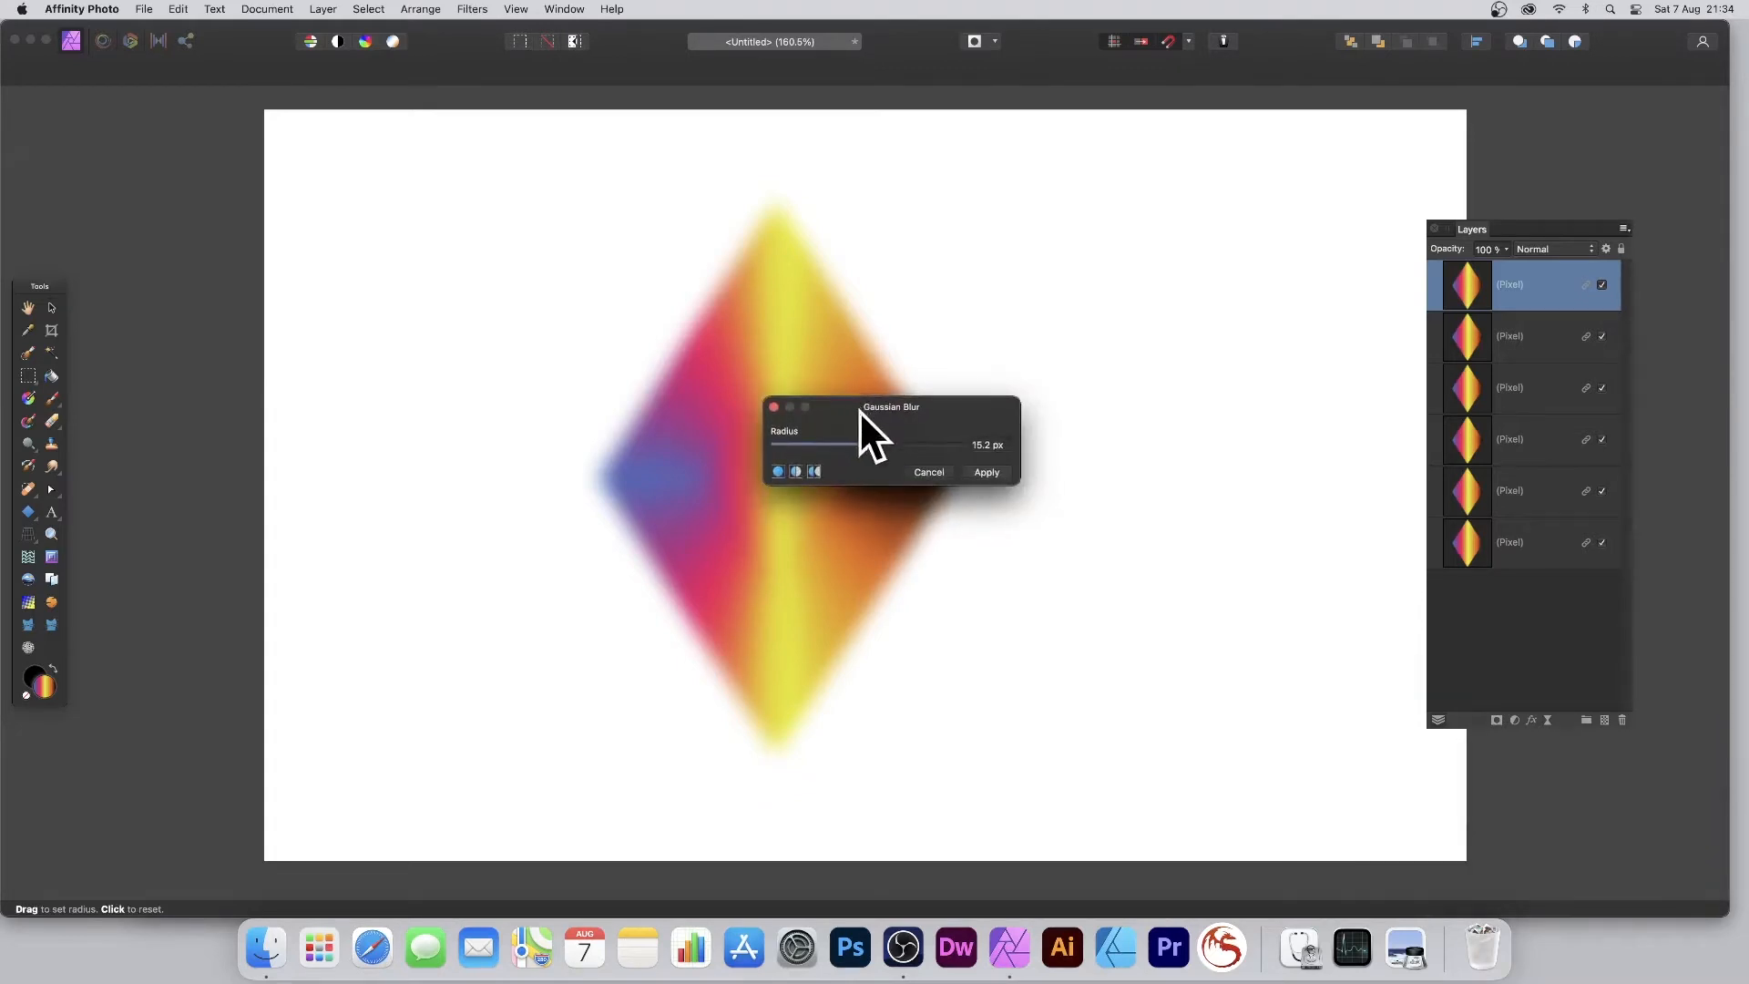
click(987, 472)
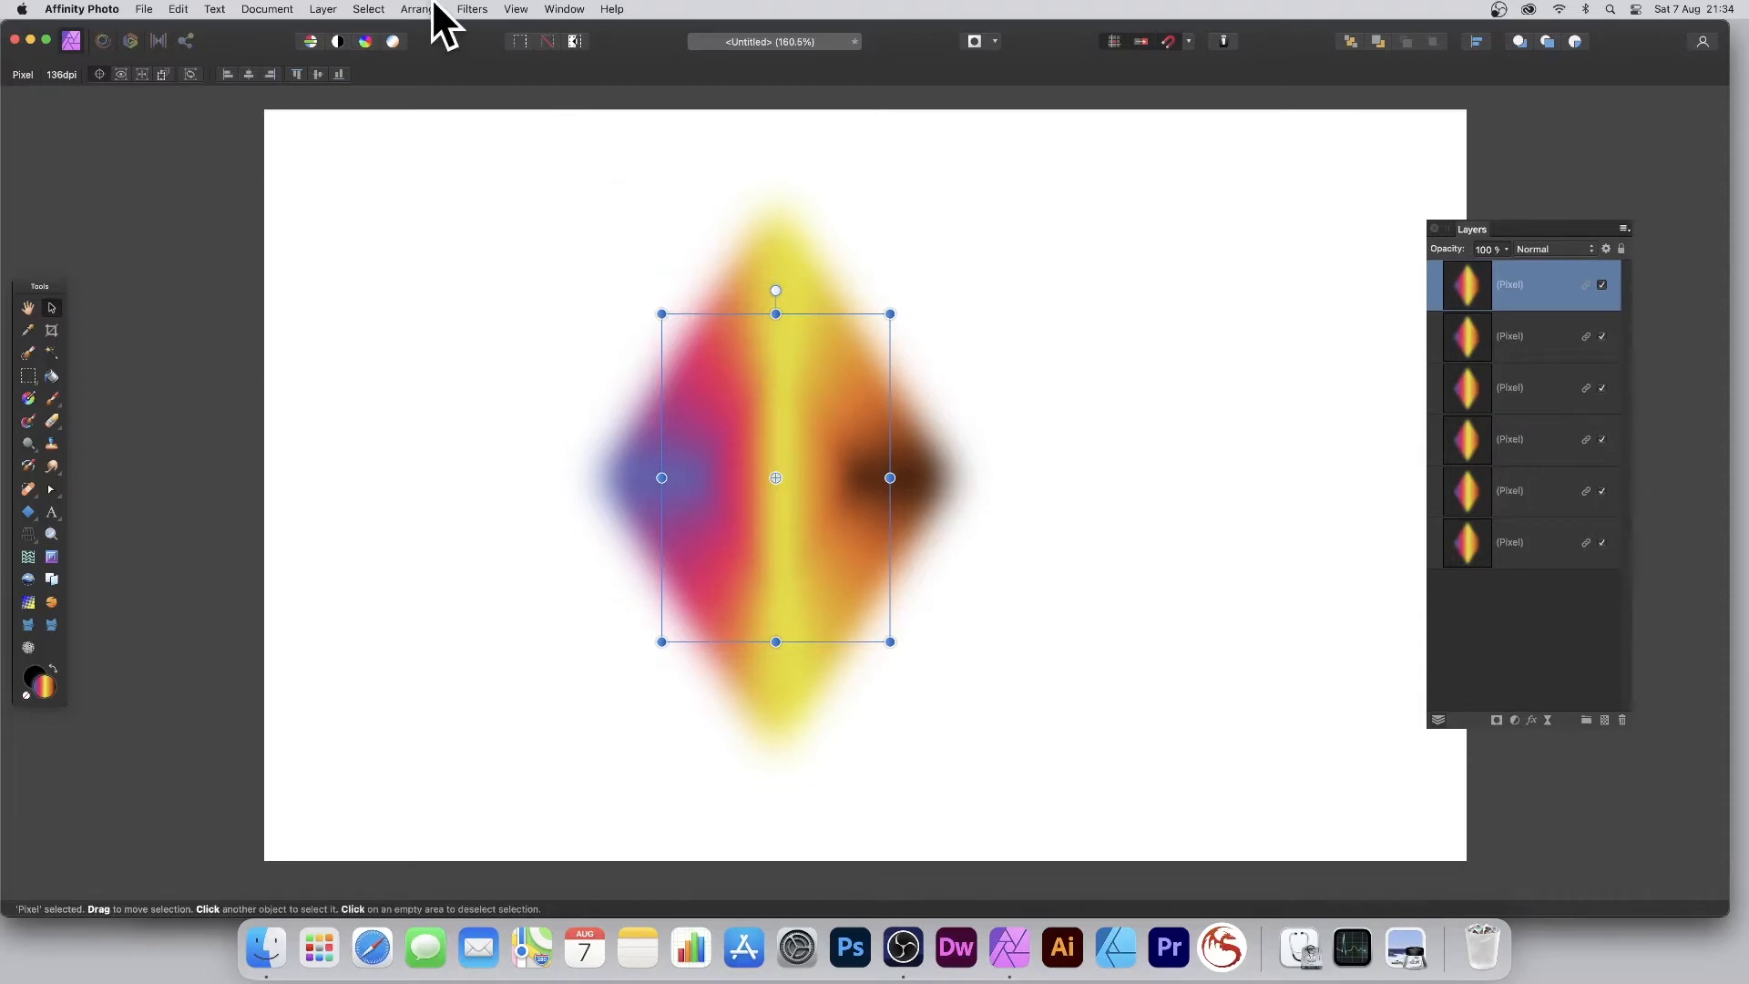
Start the Deform distortion filter on the topmost diamond and place control points along the diamond's left edges
click(478, 13)
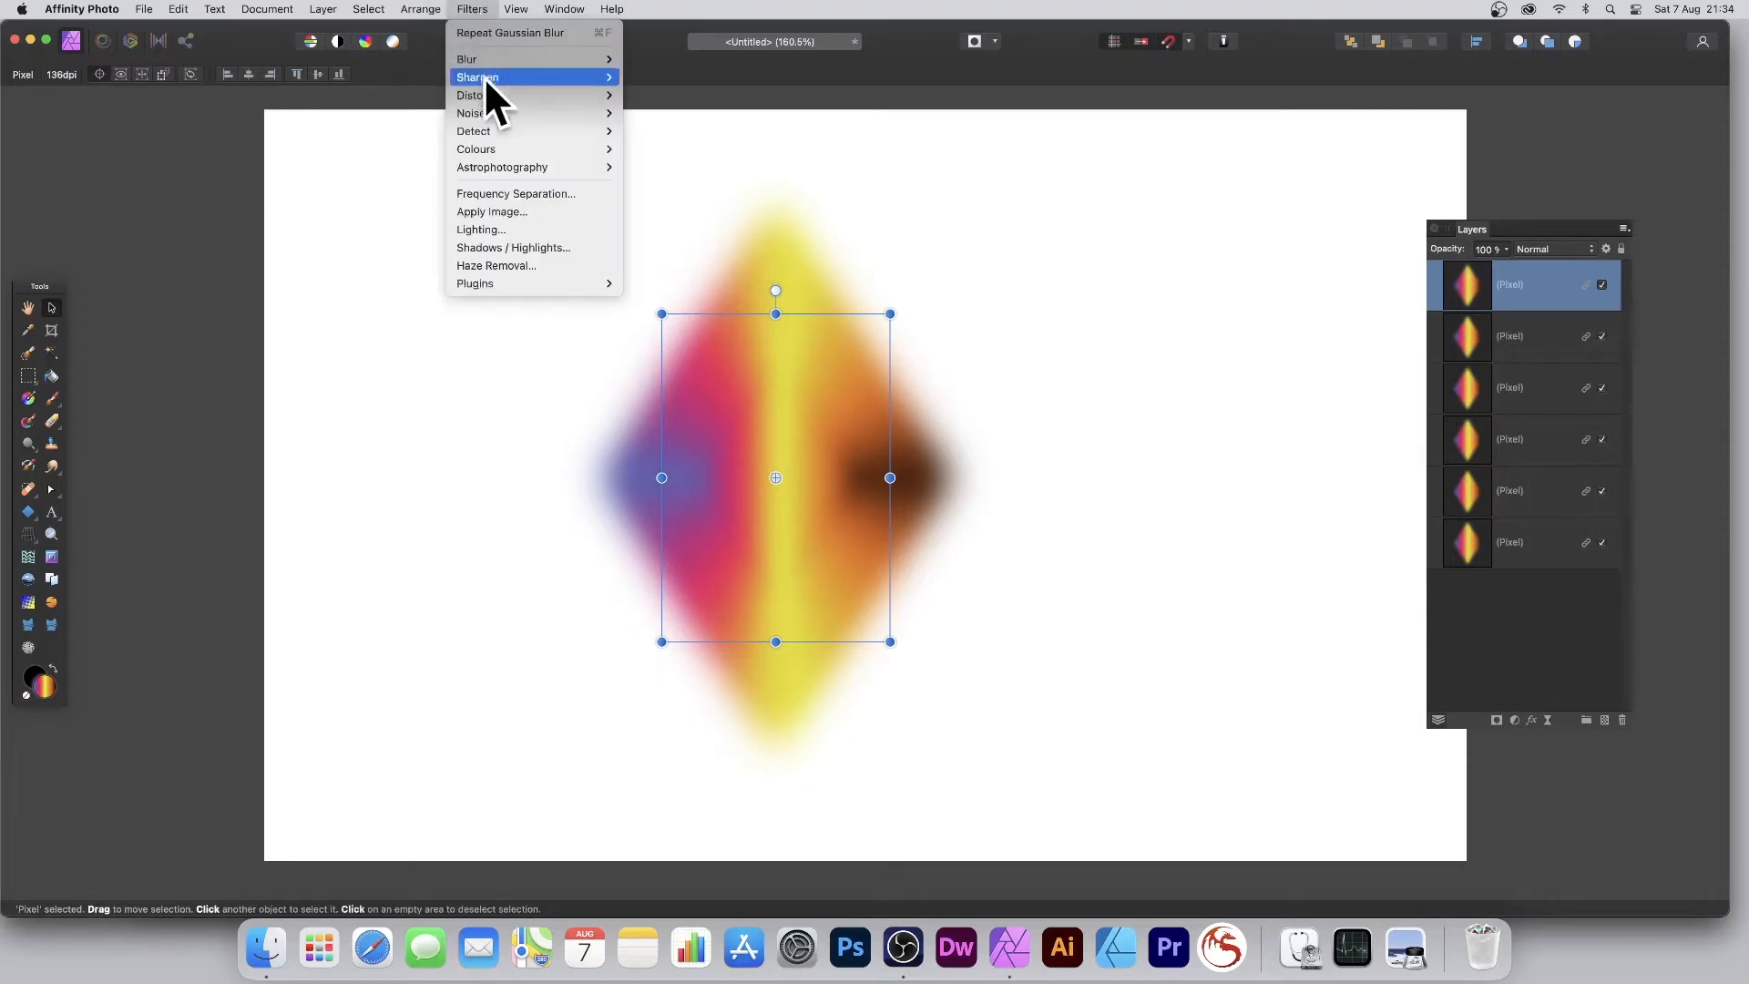
mouse_move(488, 96)
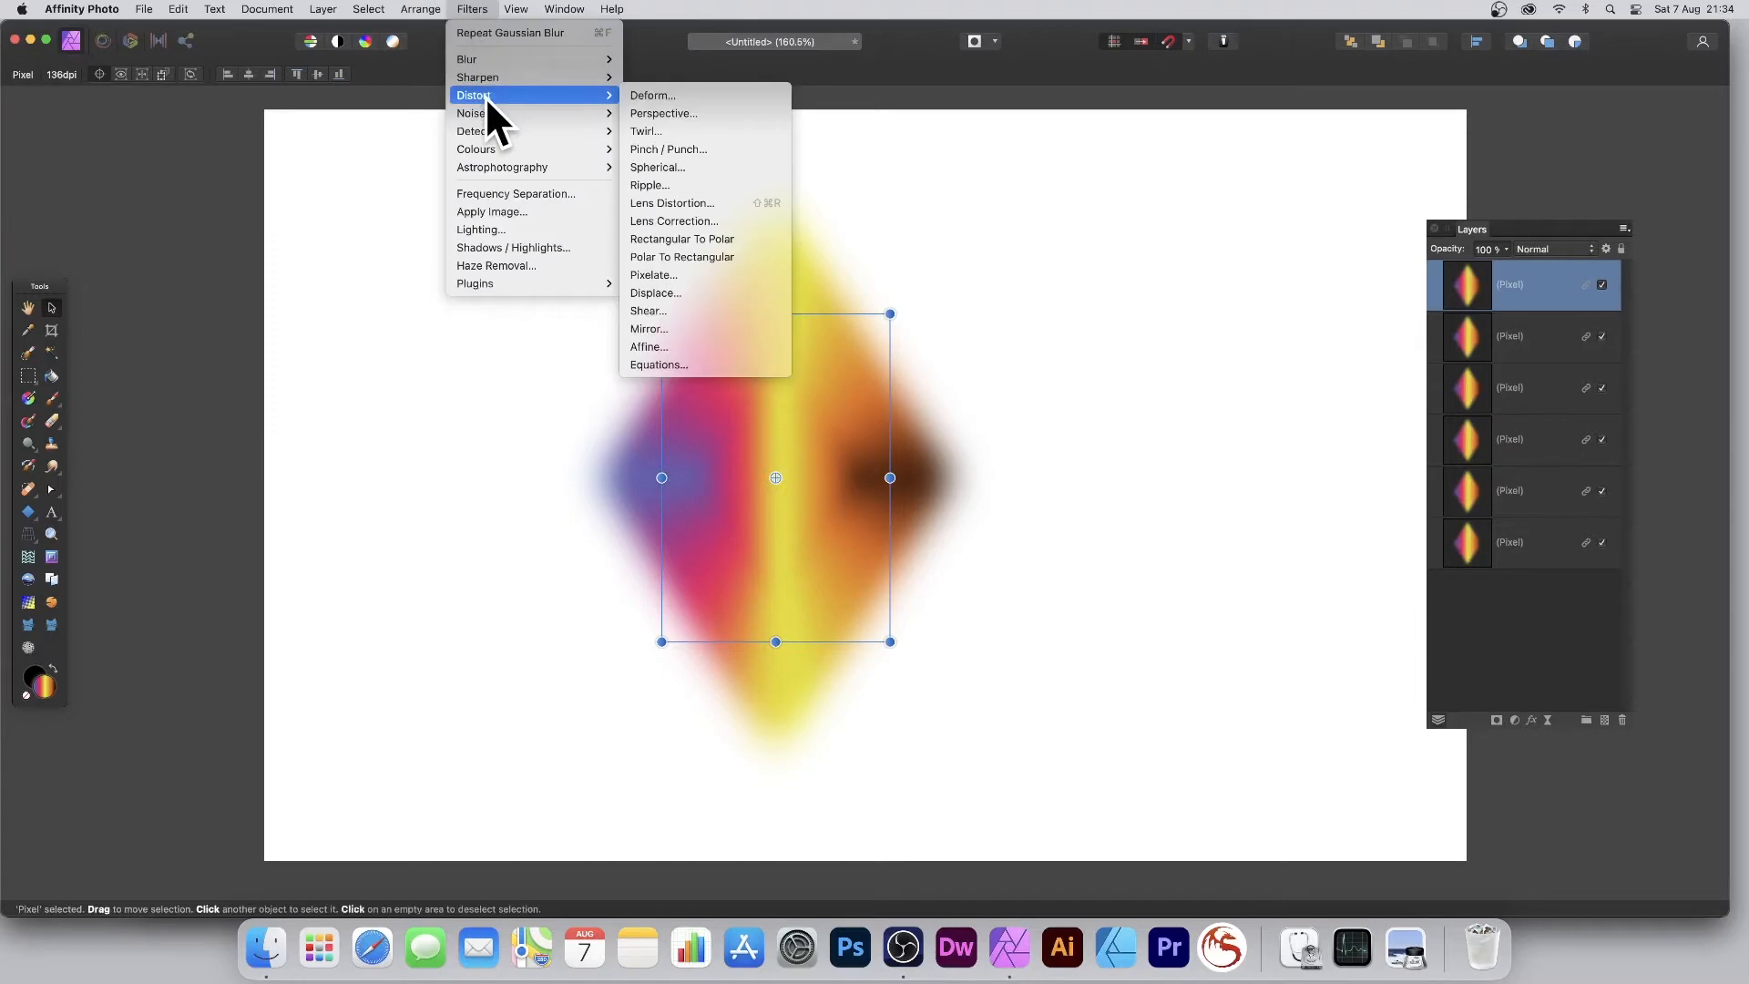
click(701, 91)
drag(1491, 788, 889, 364)
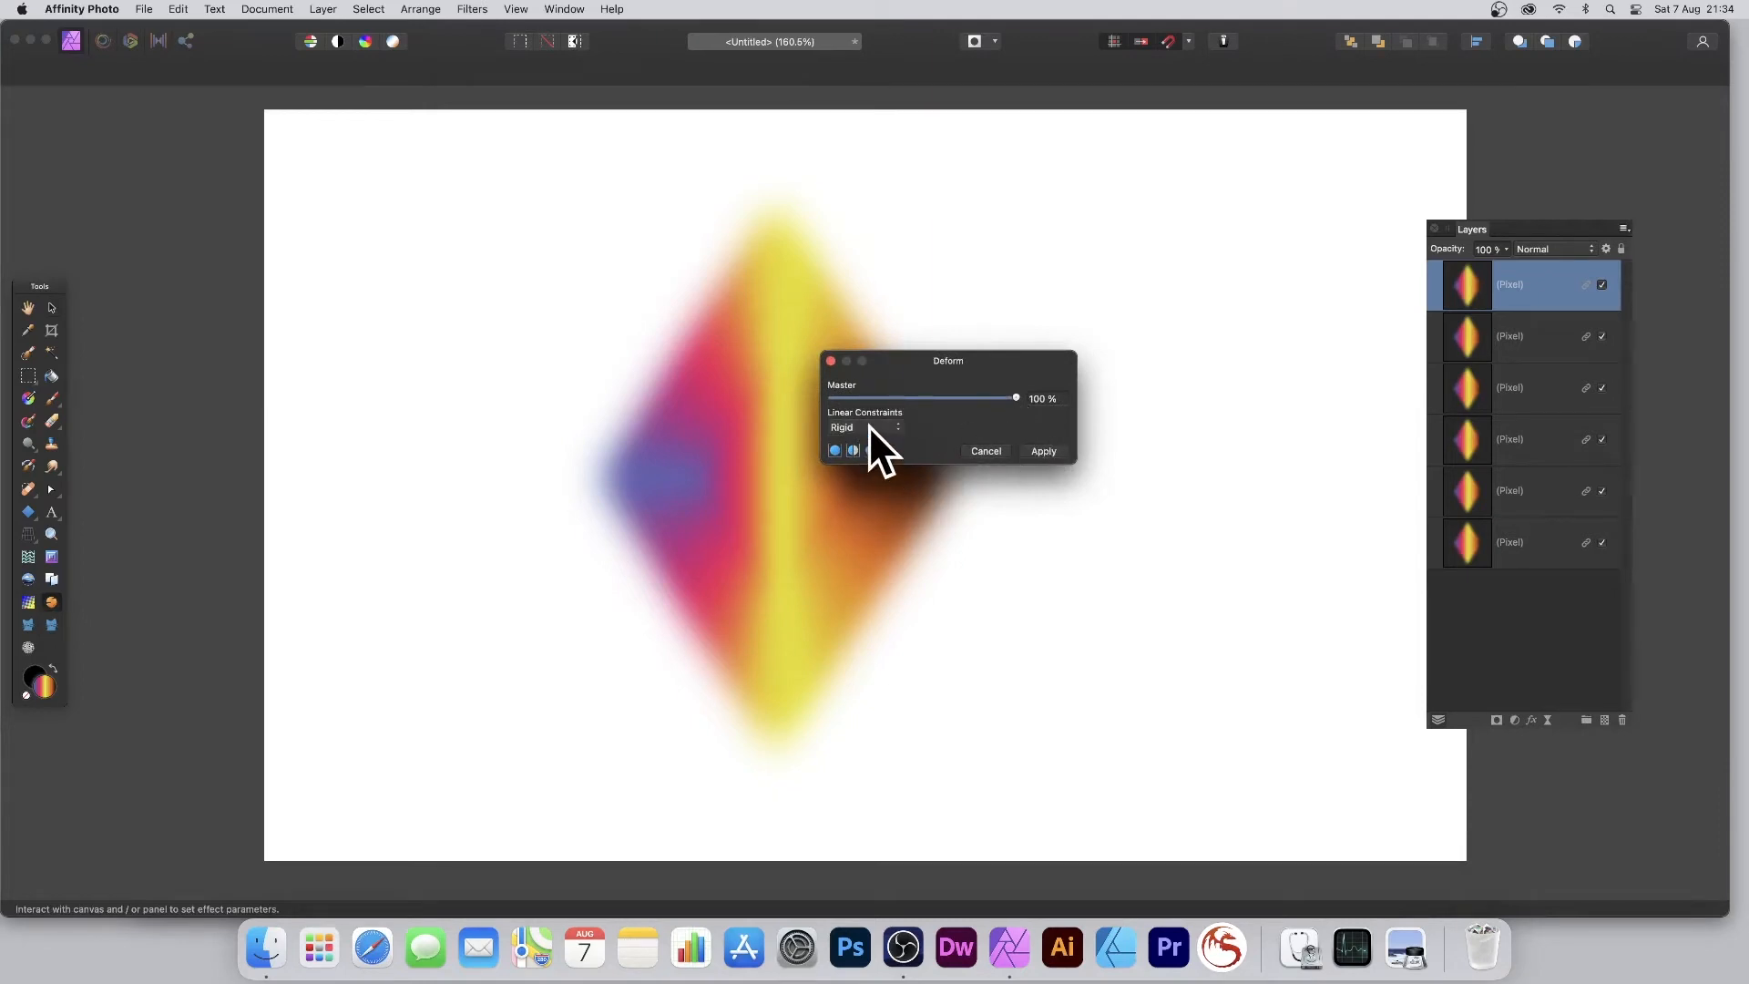
click(767, 227)
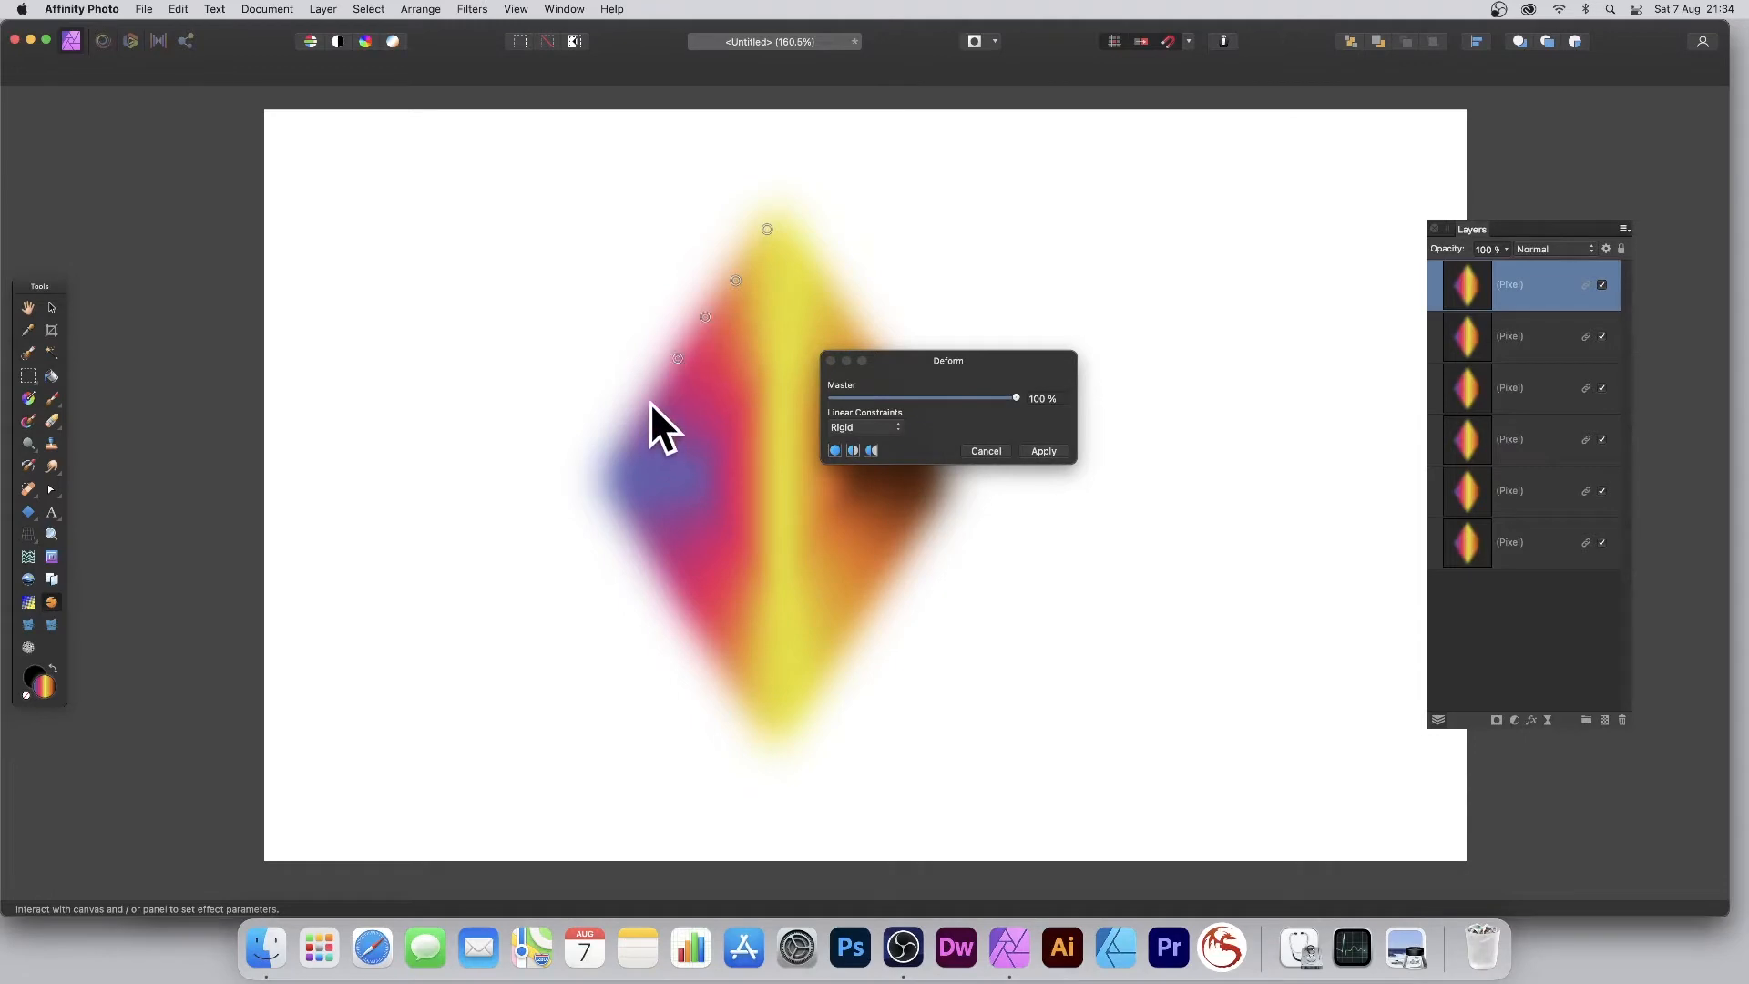
click(648, 523)
click(669, 566)
click(690, 611)
click(725, 669)
click(756, 704)
Place further Deform control points along the diamond's right edges, working from the lower side up to the top tip
drag(929, 361, 1054, 364)
click(874, 574)
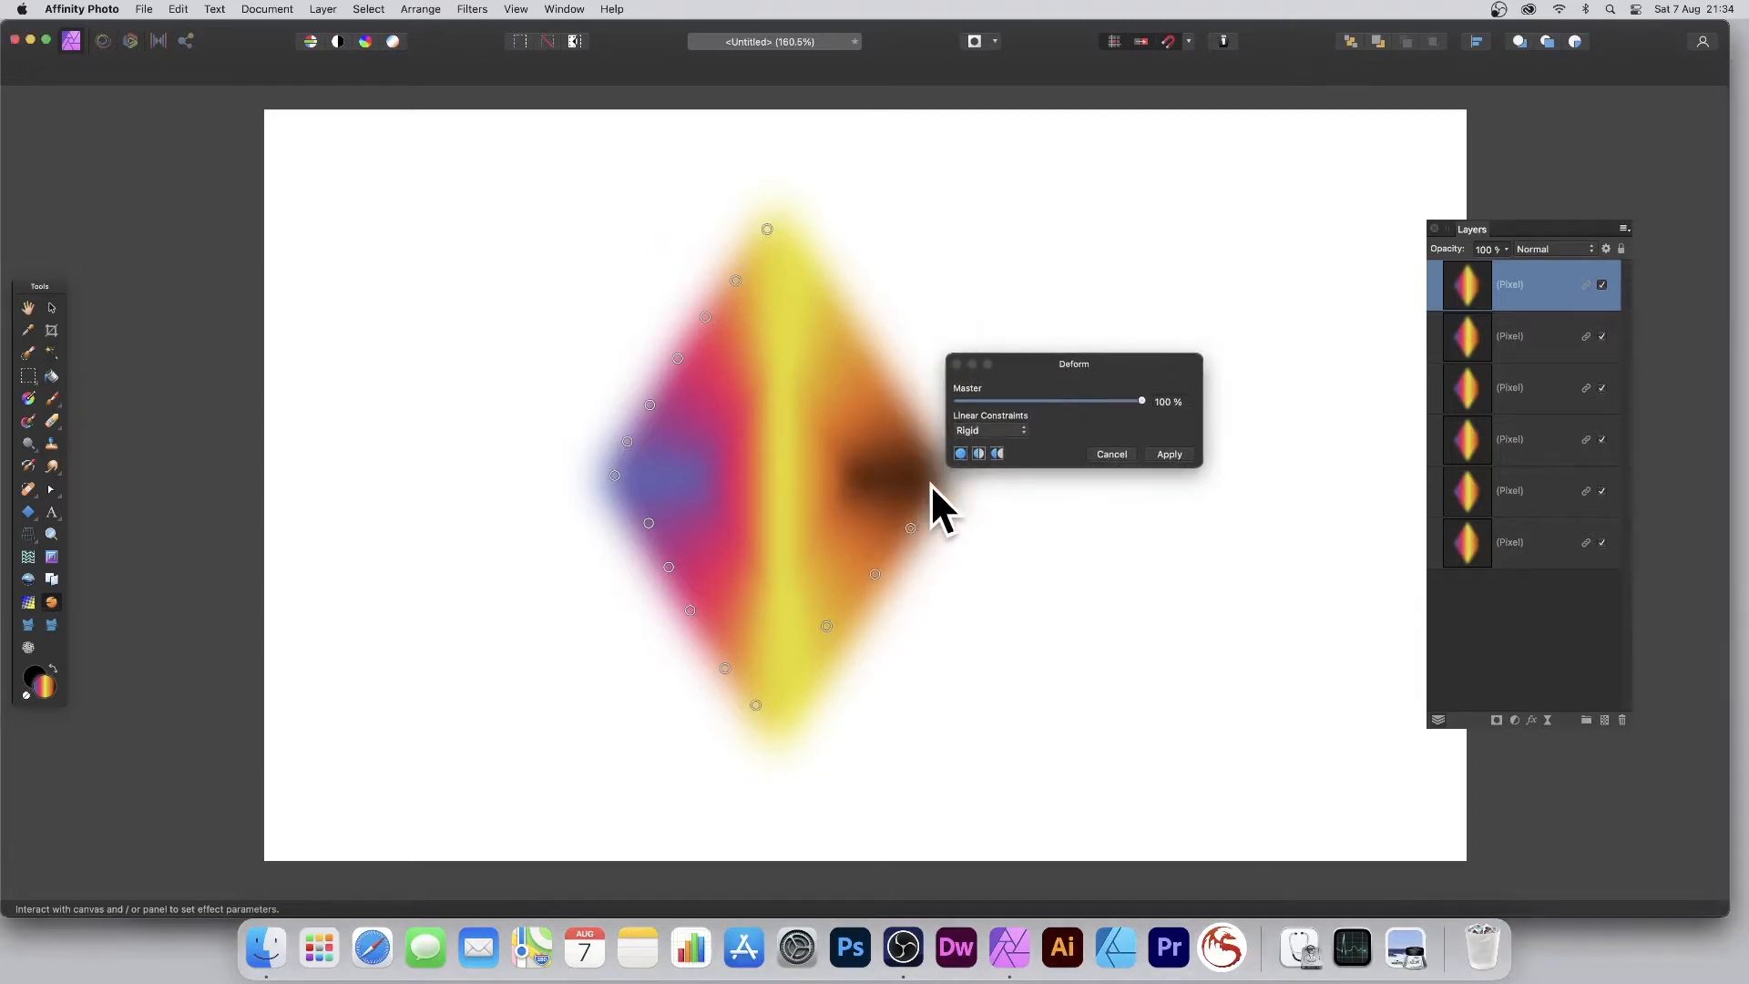
click(897, 419)
click(872, 379)
click(849, 313)
click(811, 271)
click(791, 240)
Pull five Deform points from inside the diamond outwards past its left side, fanning them from upper left to lower left
mouse_move(750, 417)
mouse_down()
mouse_move(666, 355)
mouse_move(611, 335)
mouse_move(708, 403)
mouse_move(583, 333)
mouse_up()
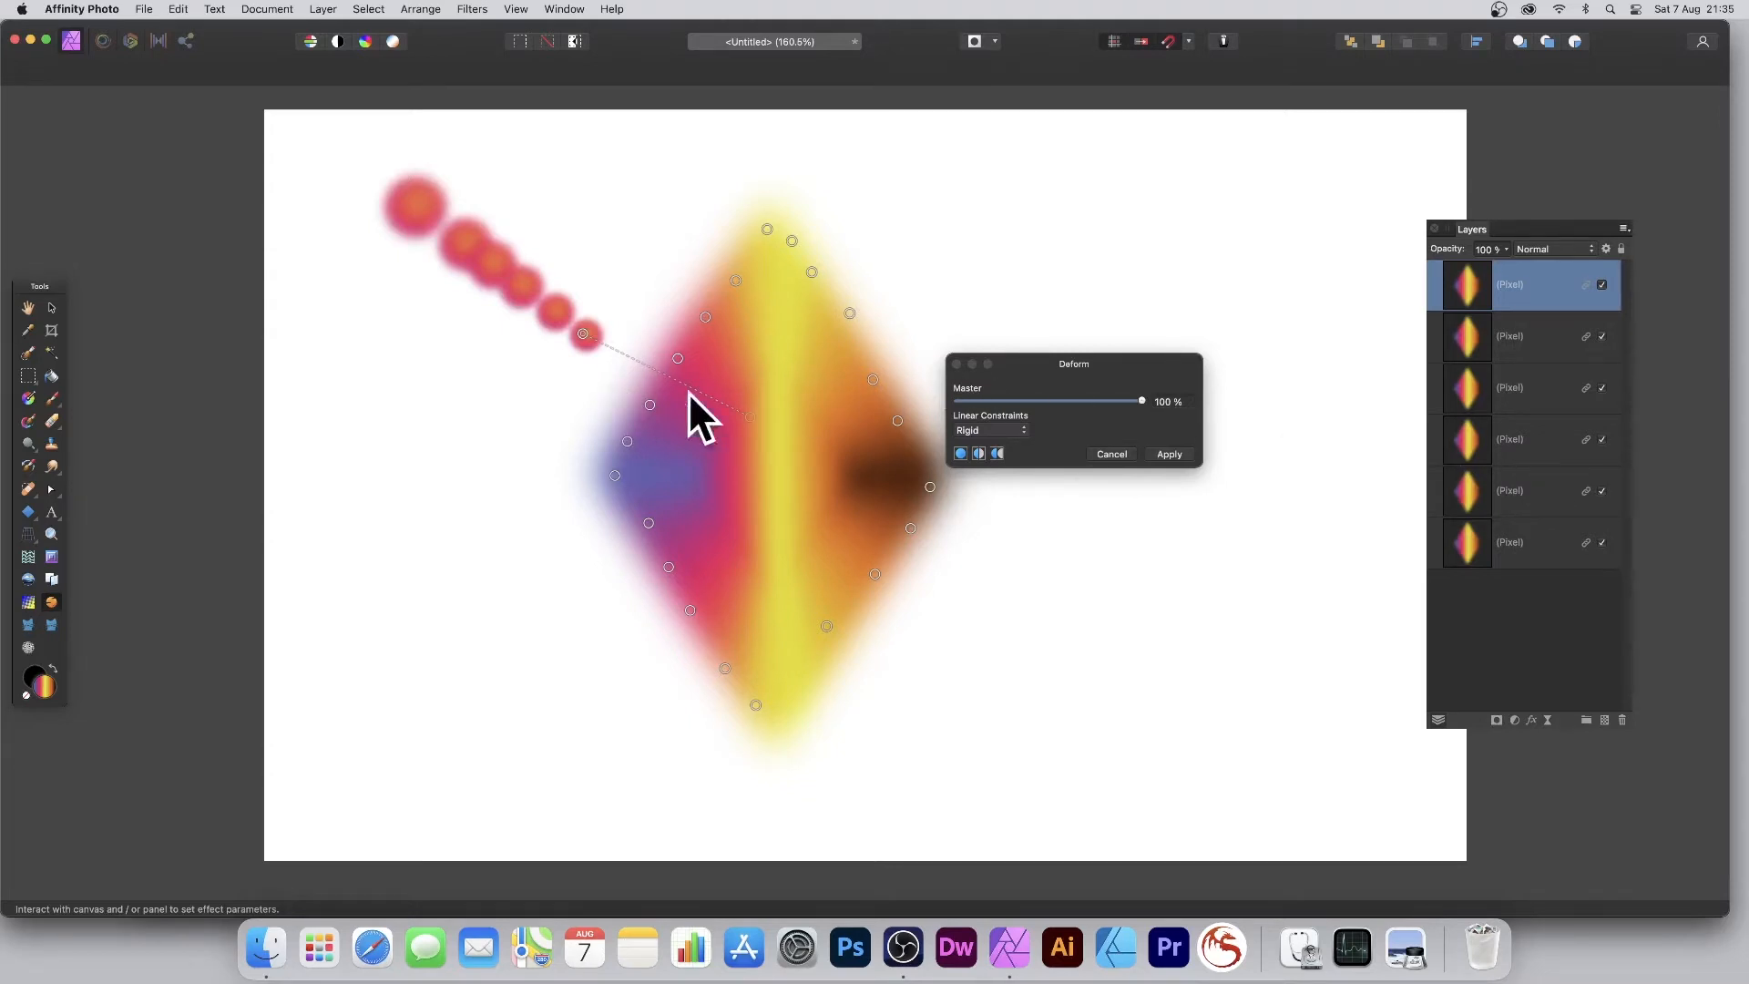
drag(734, 444, 550, 401)
click(740, 498)
mouse_move(740, 498)
mouse_down()
mouse_move(495, 493)
mouse_move(533, 497)
mouse_up()
click(734, 480)
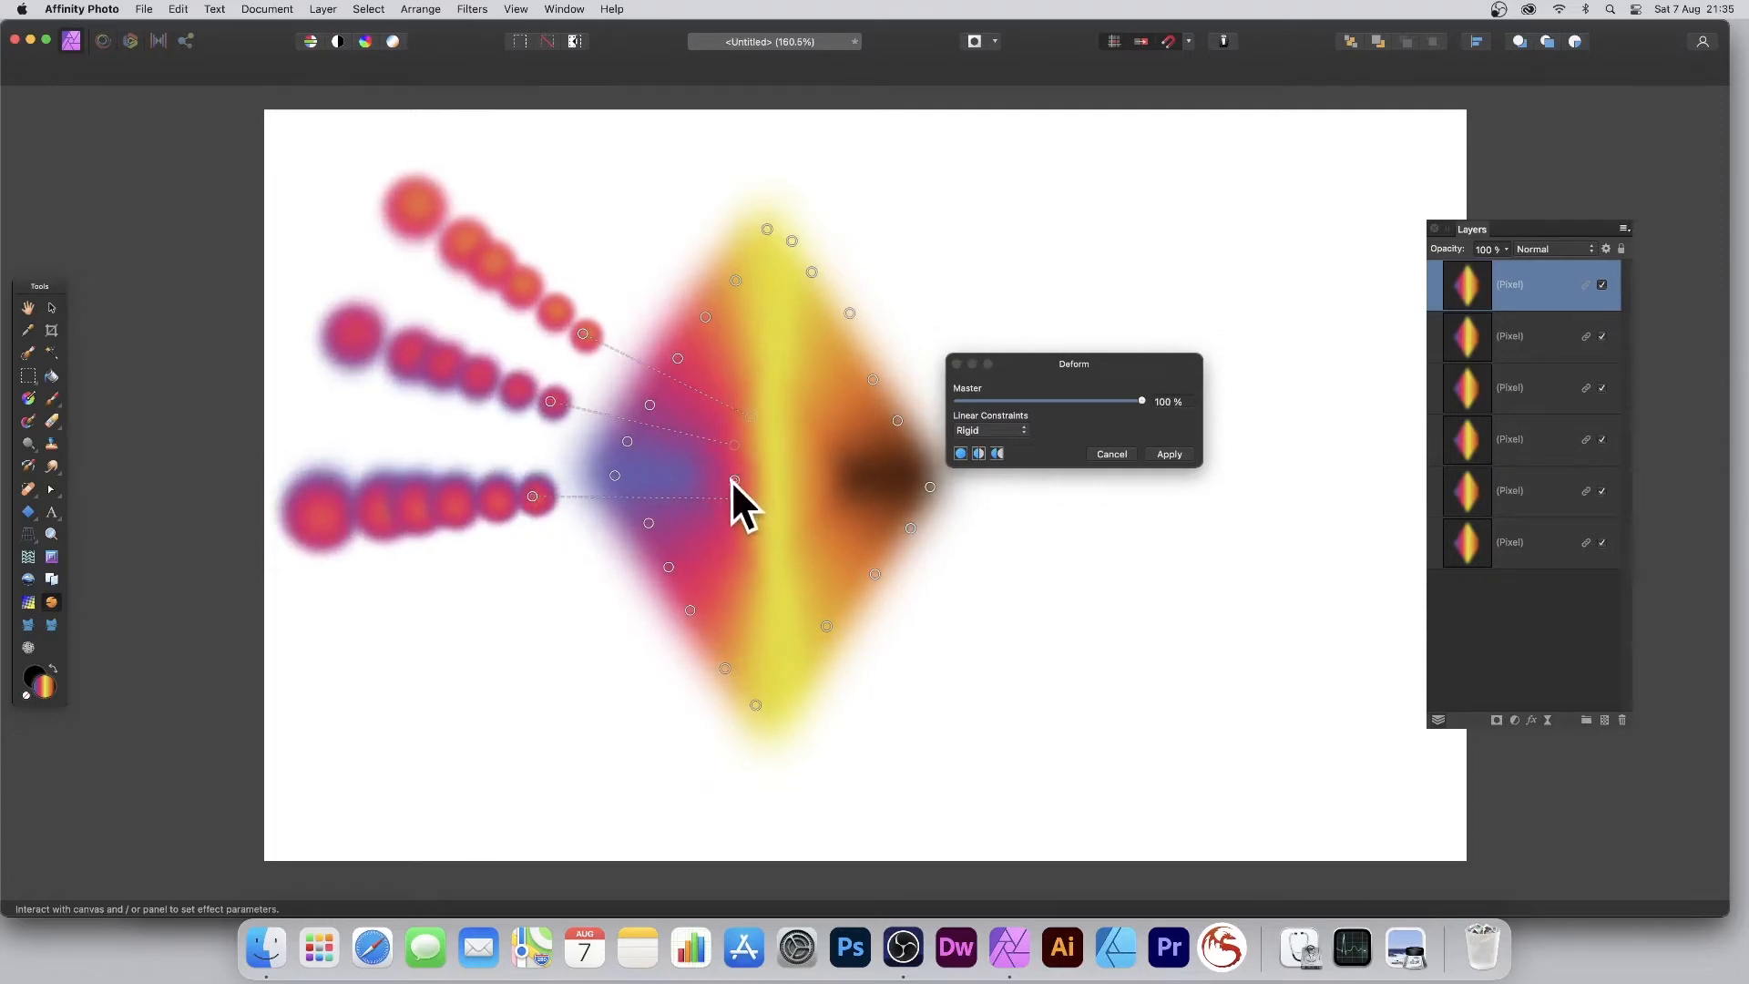
drag(732, 480, 556, 596)
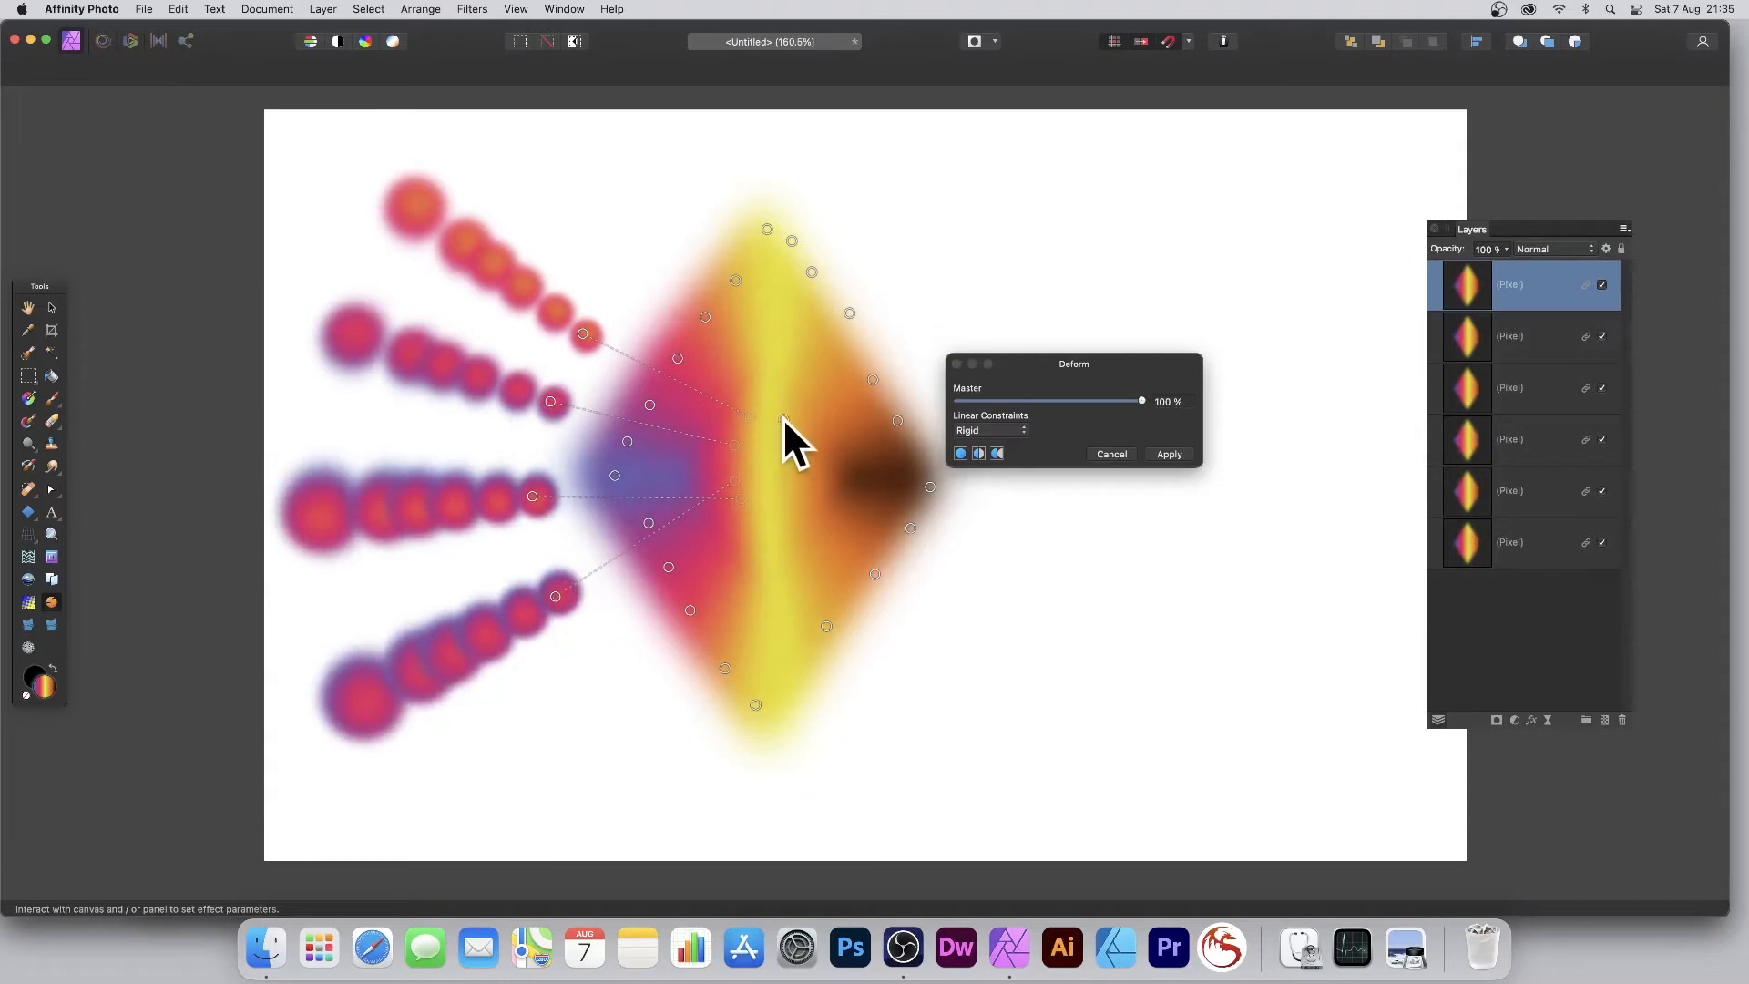
mouse_move(784, 418)
mouse_down()
mouse_move(687, 497)
mouse_move(609, 648)
mouse_up()
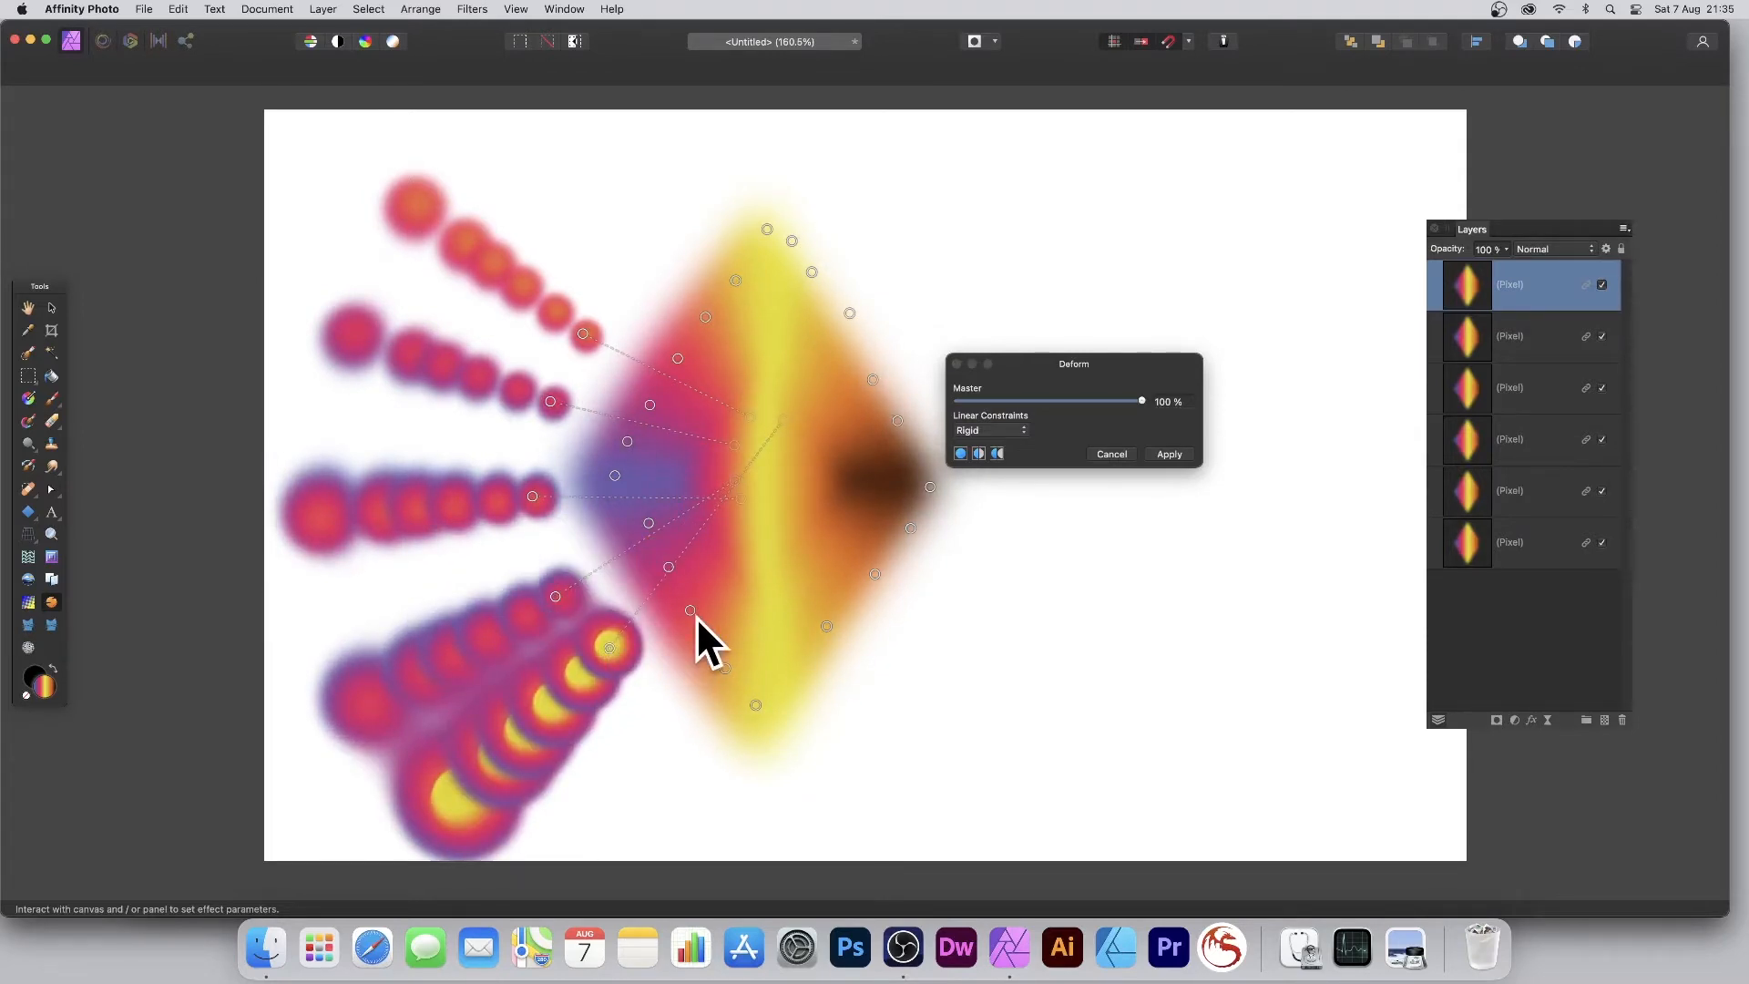
Pull more interior Deform points outwards to the lower right, upper right and upper left, and apply the deformation
scroll(695, 615, right, 3)
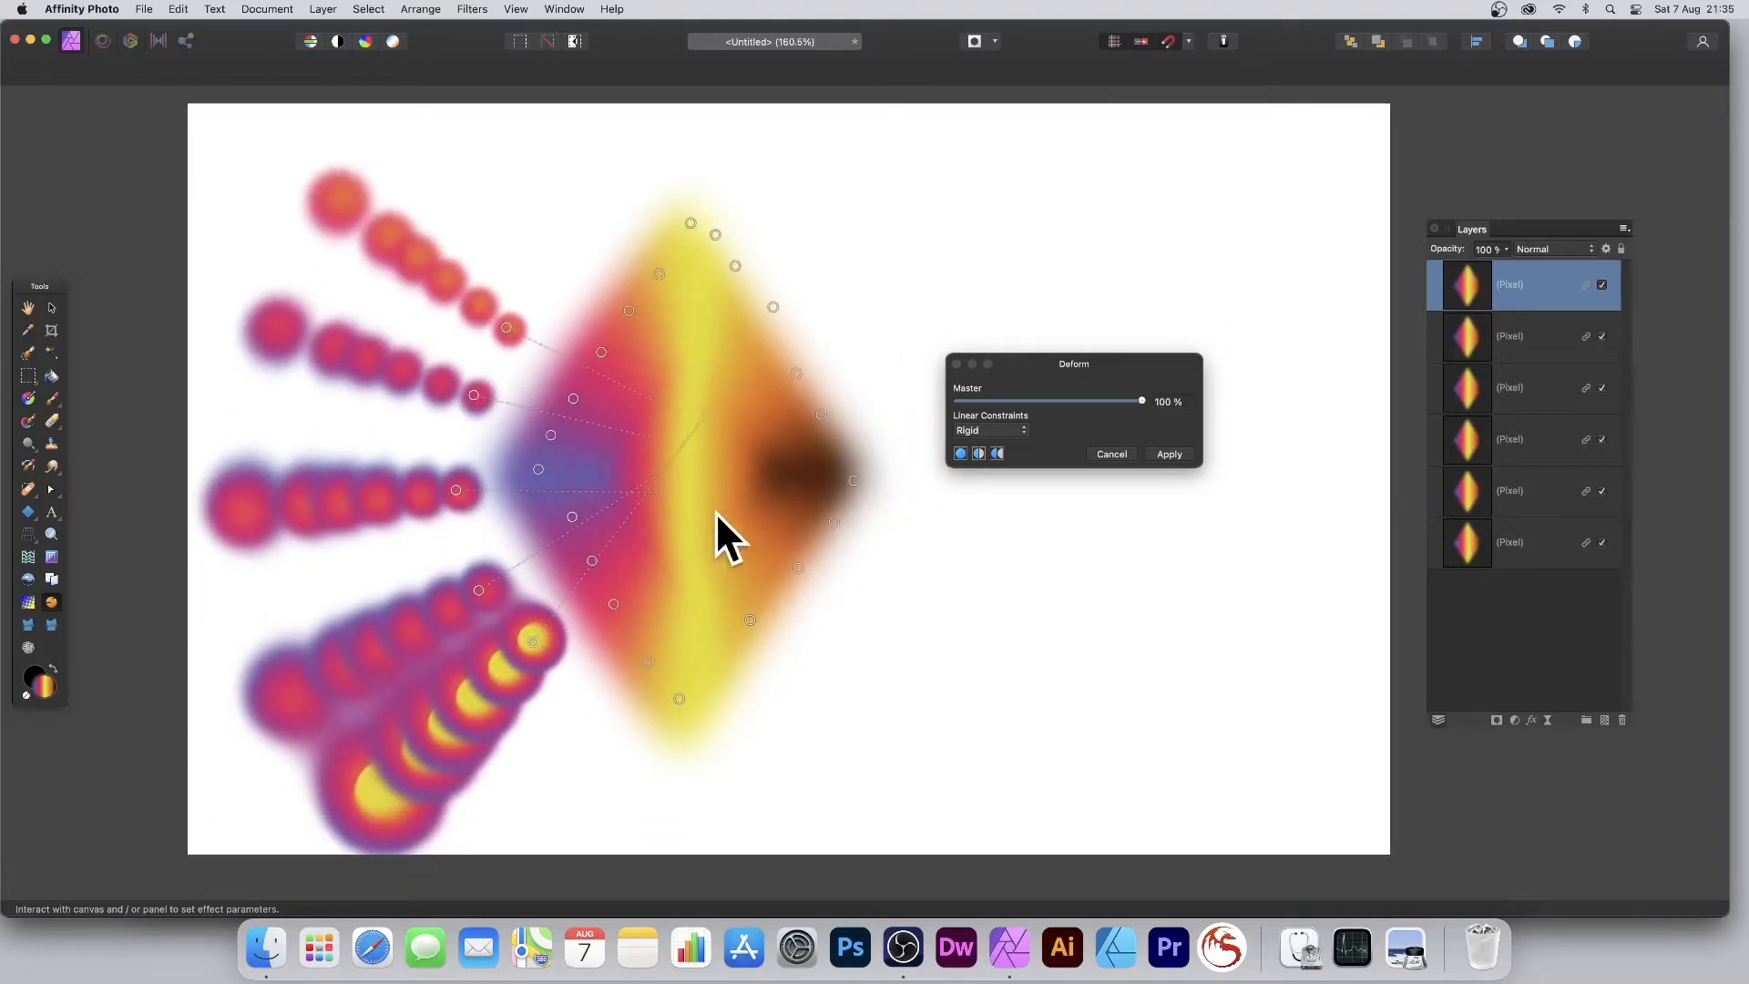
mouse_move(674, 499)
mouse_down()
mouse_move(827, 701)
mouse_move(862, 670)
mouse_move(869, 693)
mouse_up()
drag(741, 487, 1019, 615)
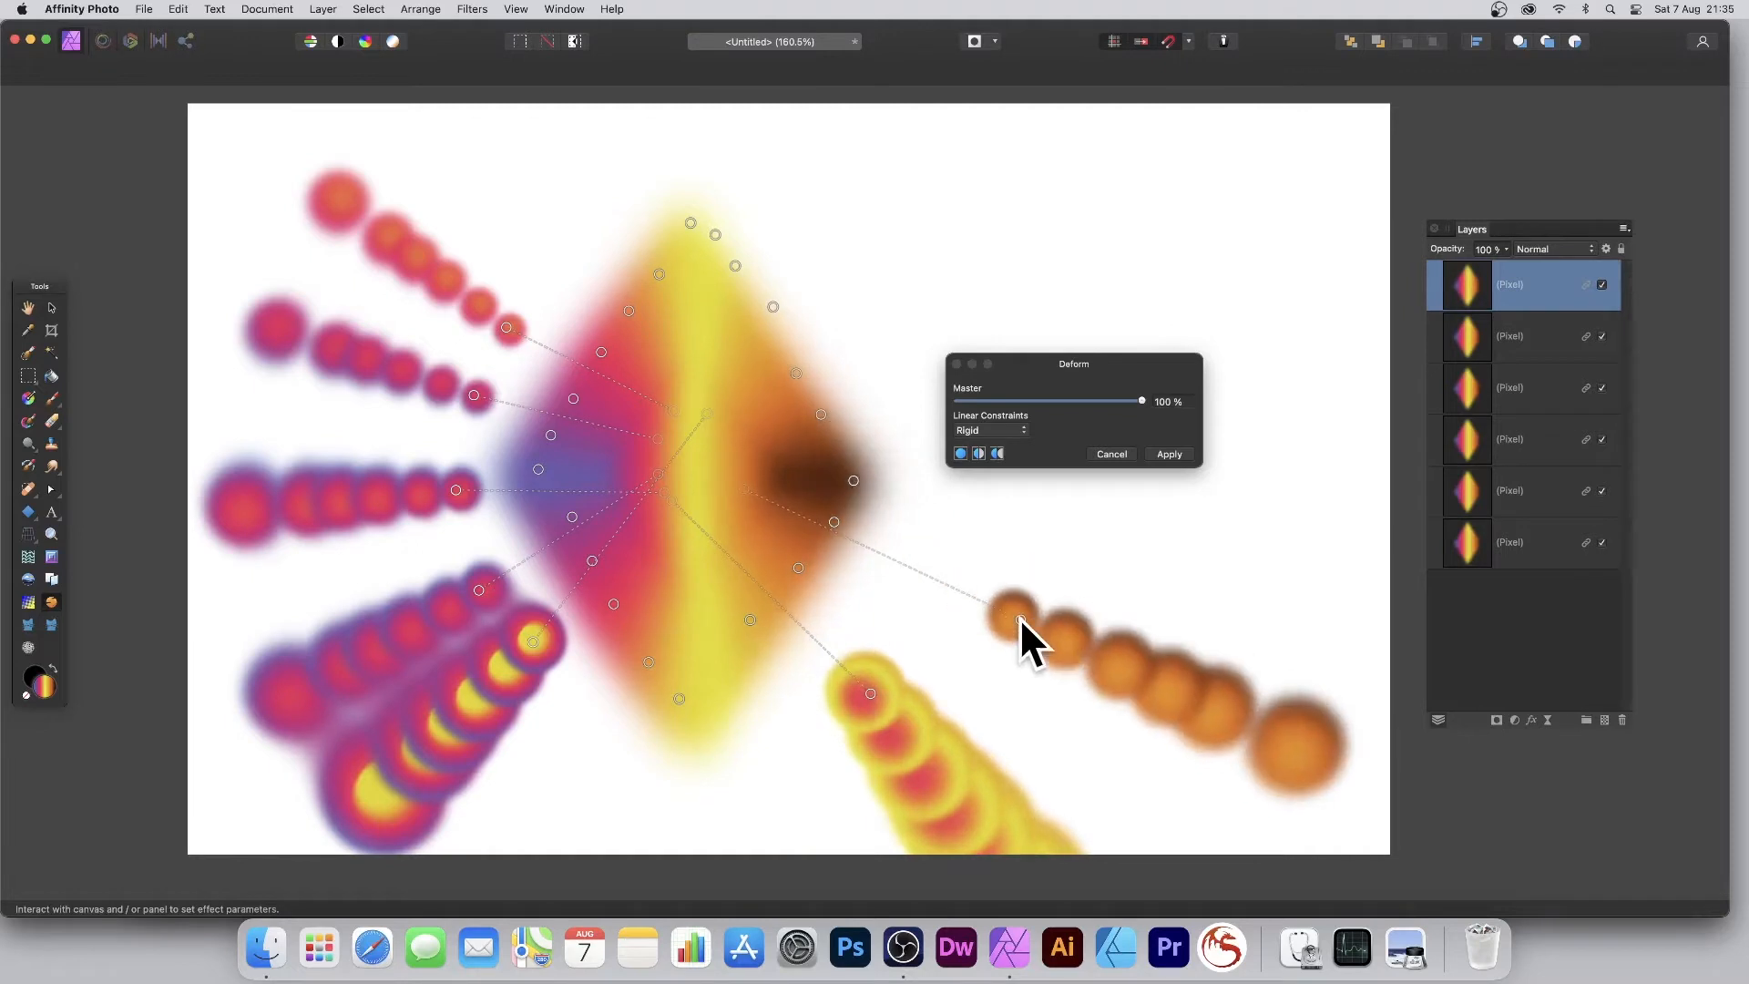
drag(754, 446, 938, 337)
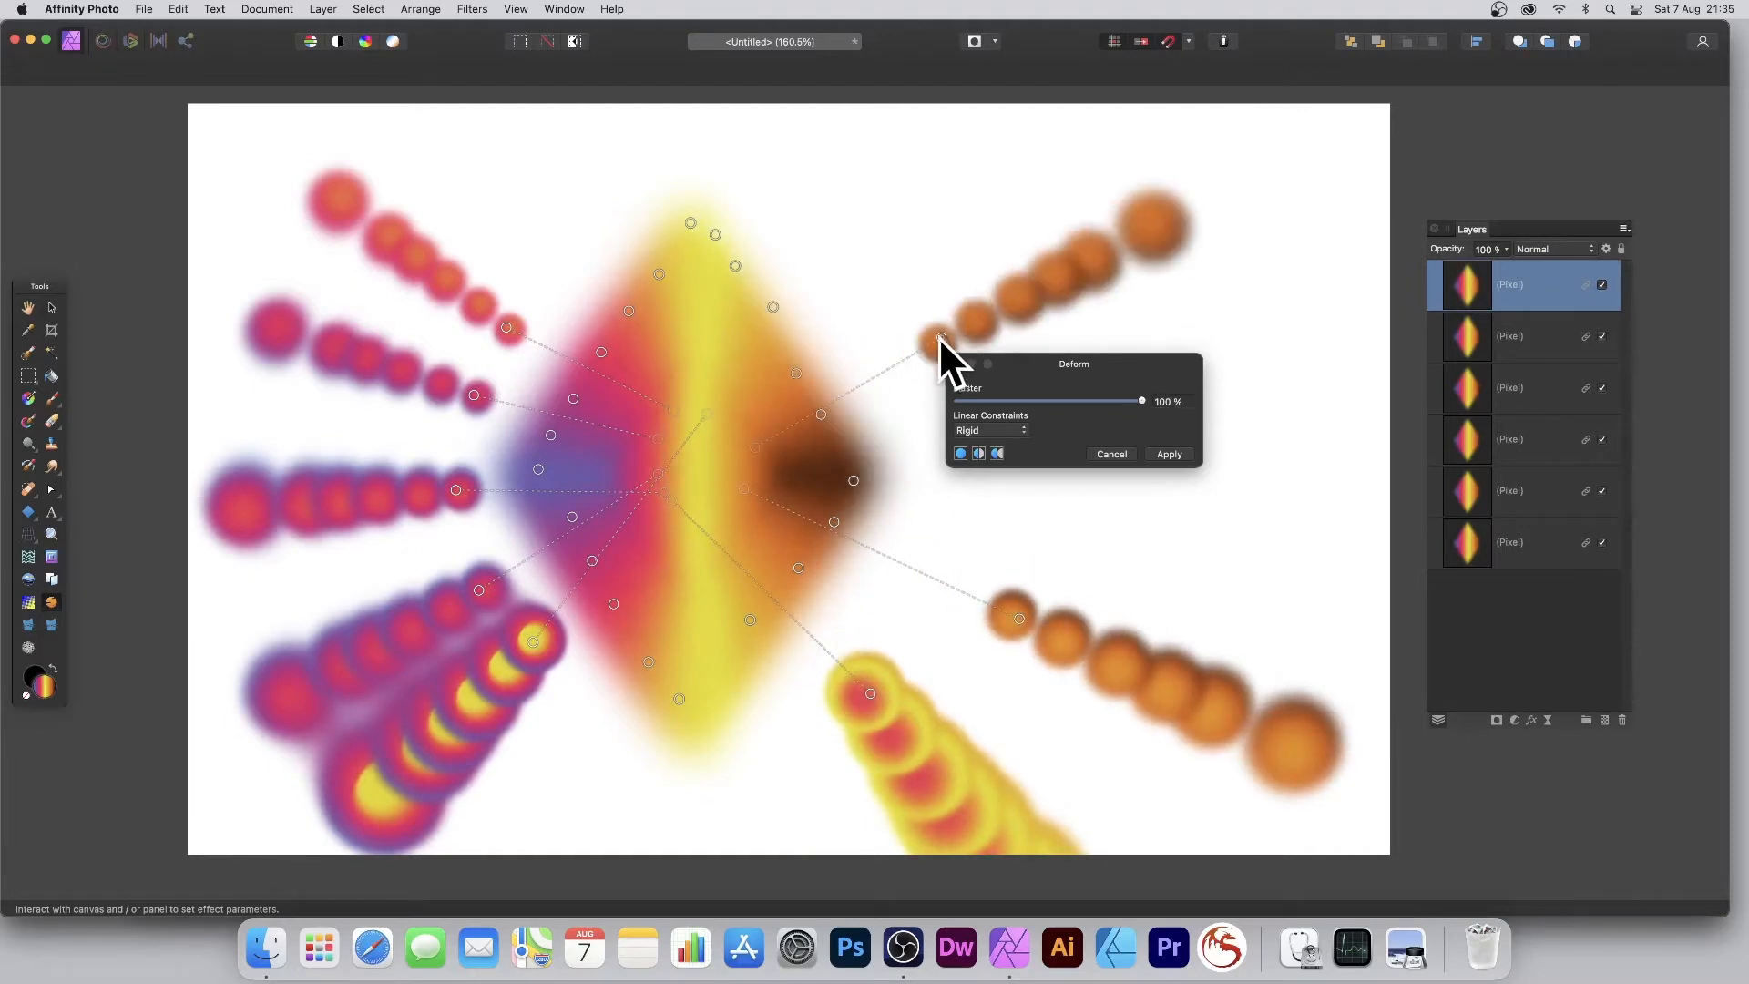
drag(774, 386, 917, 297)
mouse_move(706, 461)
mouse_down()
mouse_move(805, 347)
mouse_move(761, 433)
mouse_move(774, 382)
mouse_move(831, 317)
mouse_up()
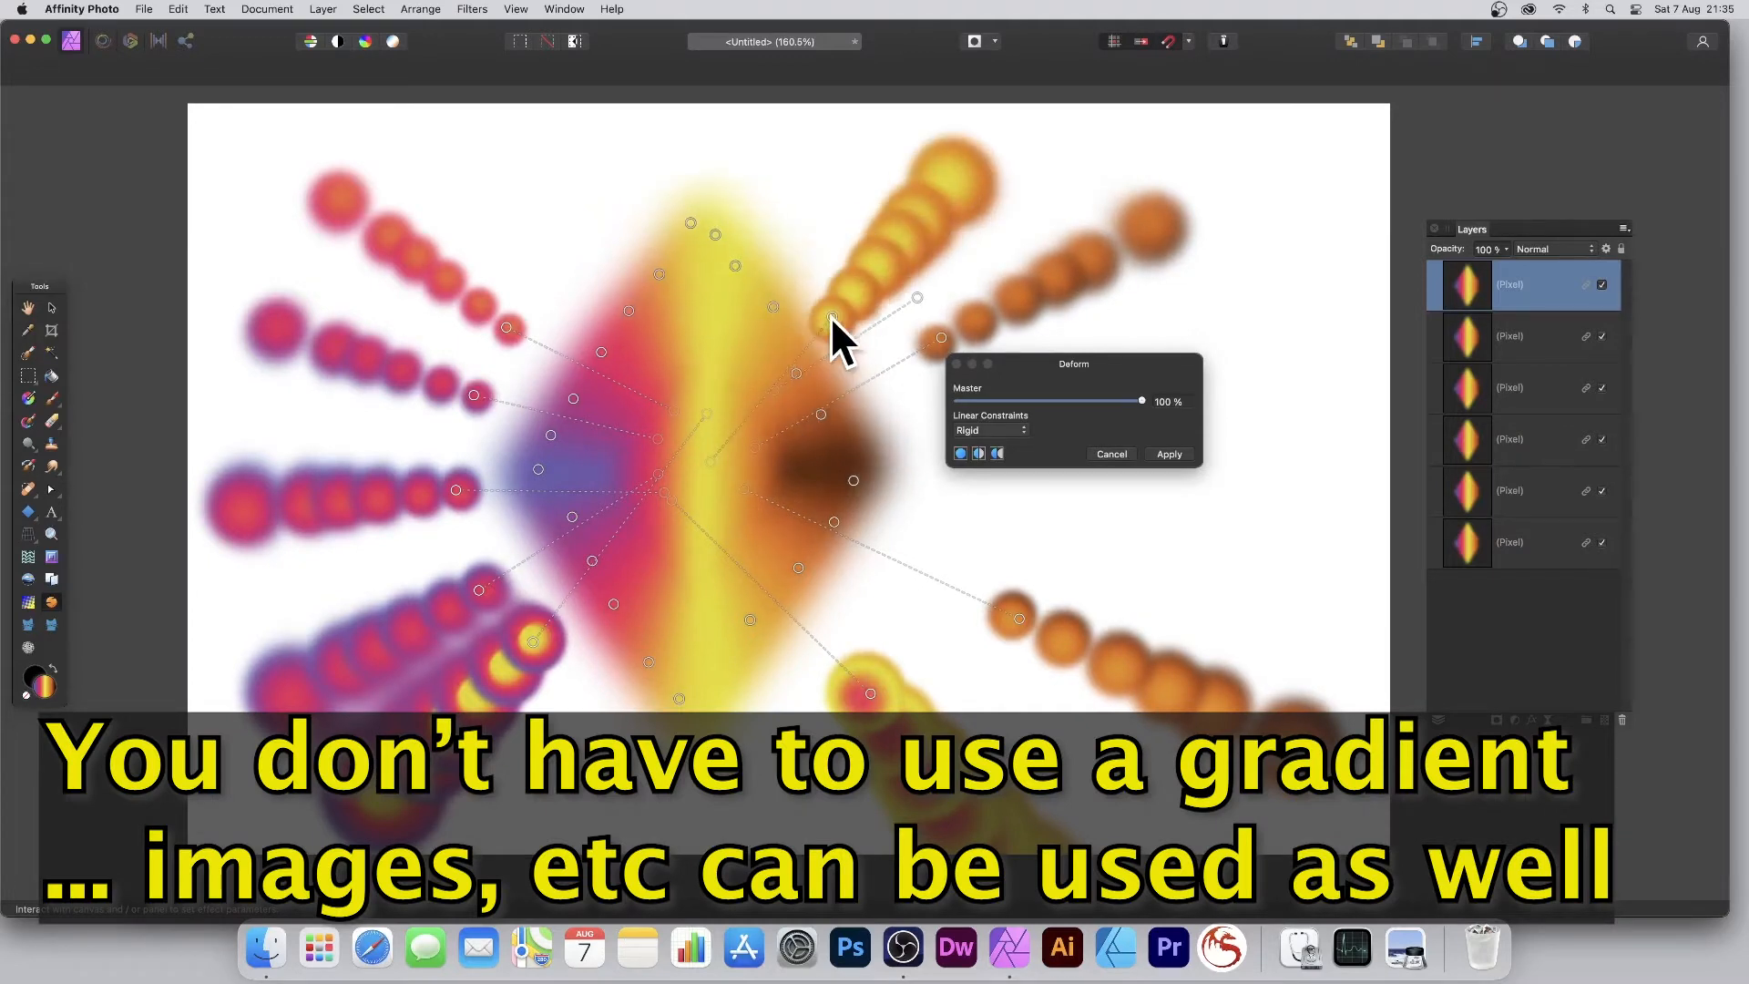
mouse_move(676, 399)
mouse_down()
mouse_move(621, 277)
mouse_move(583, 252)
mouse_move(592, 292)
mouse_up()
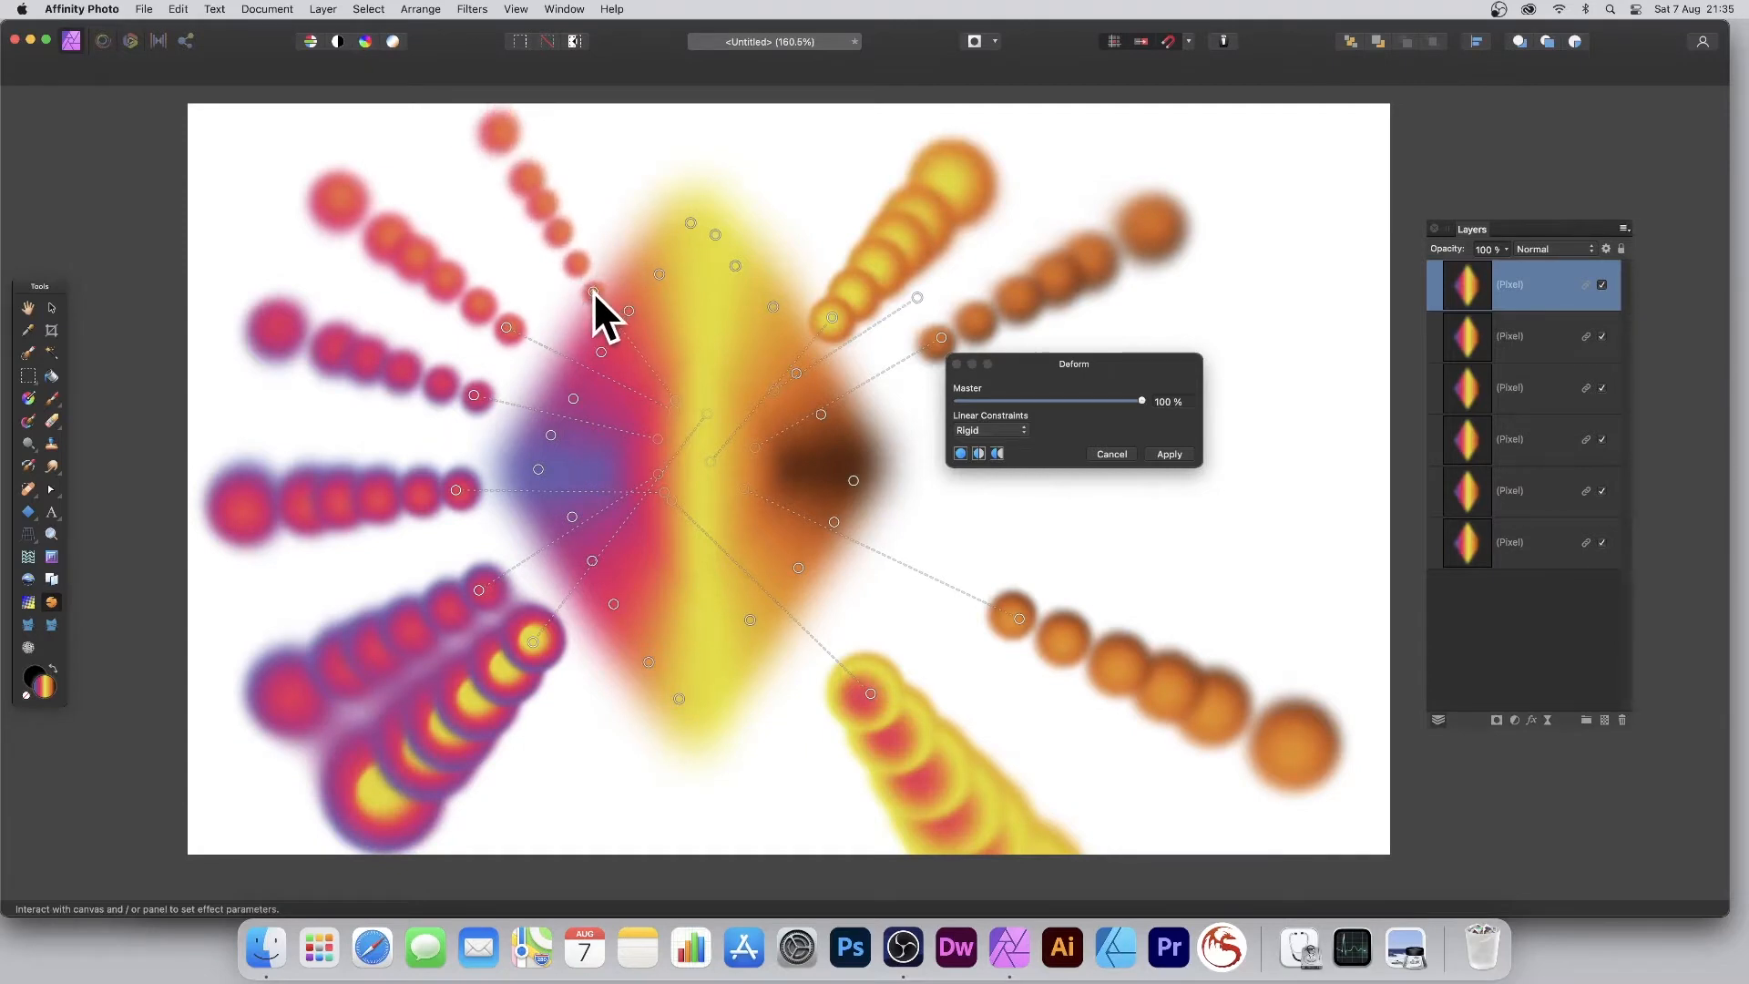
click(1166, 454)
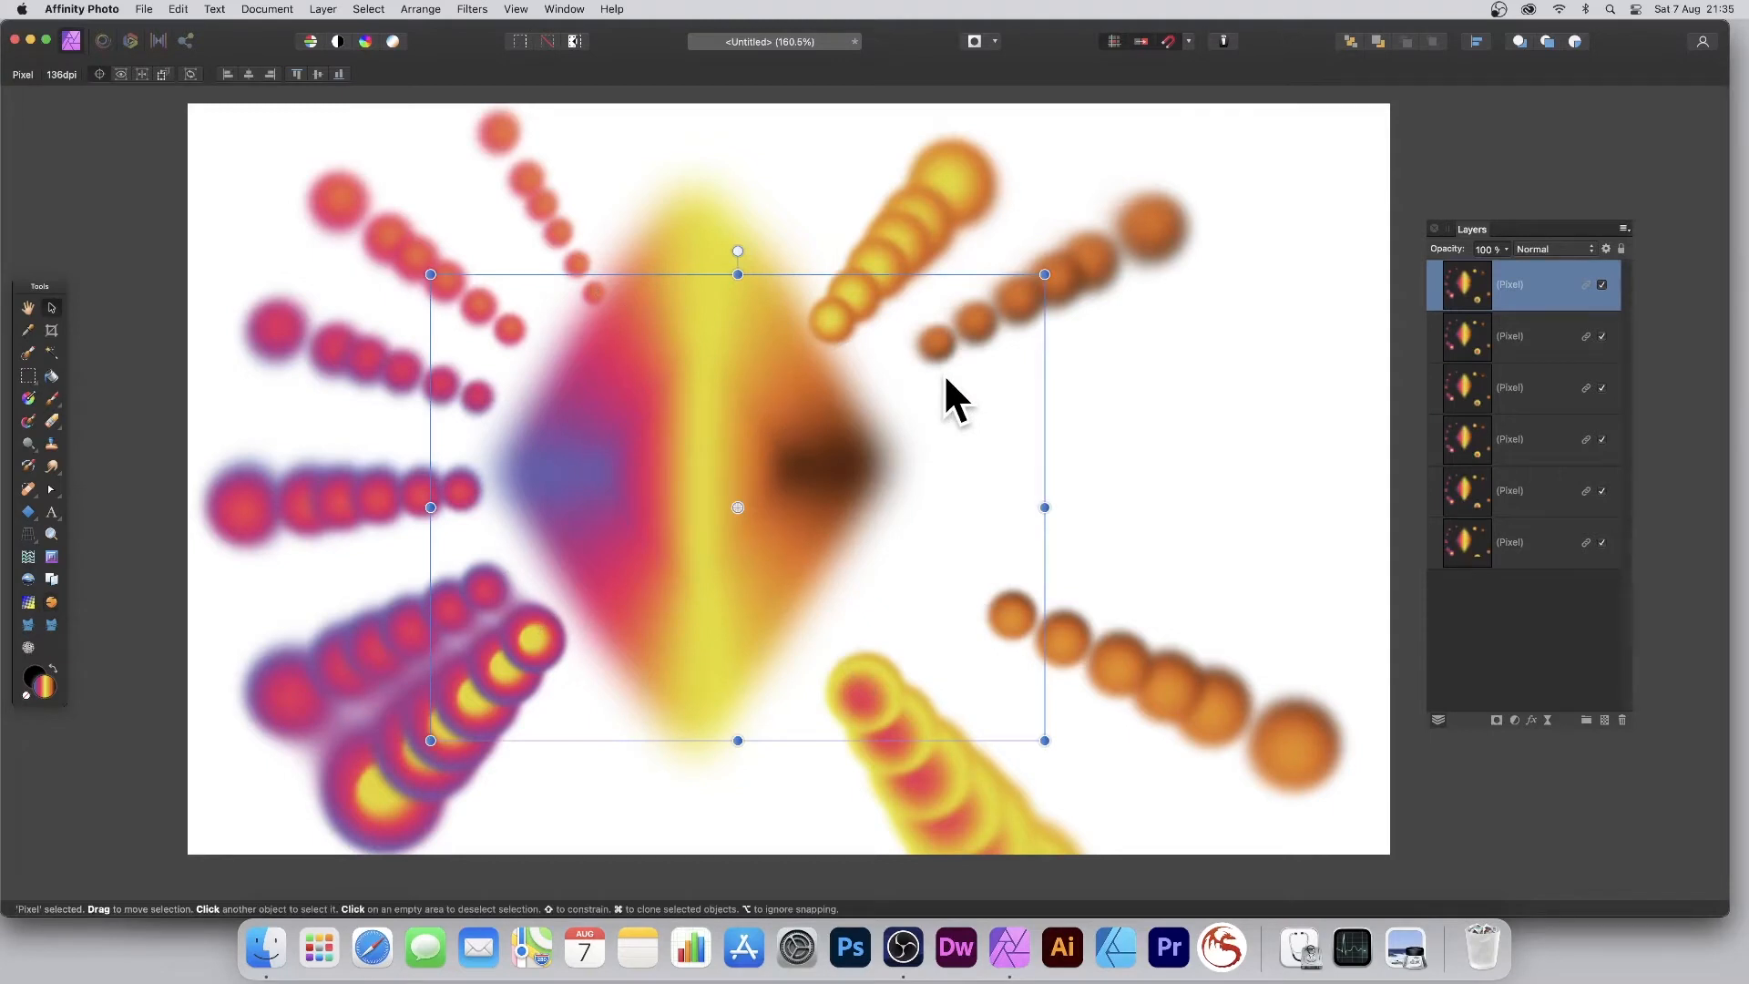
Start the Mirror distortion filter on the topmost layer and set the number of mirrors to 3
click(471, 9)
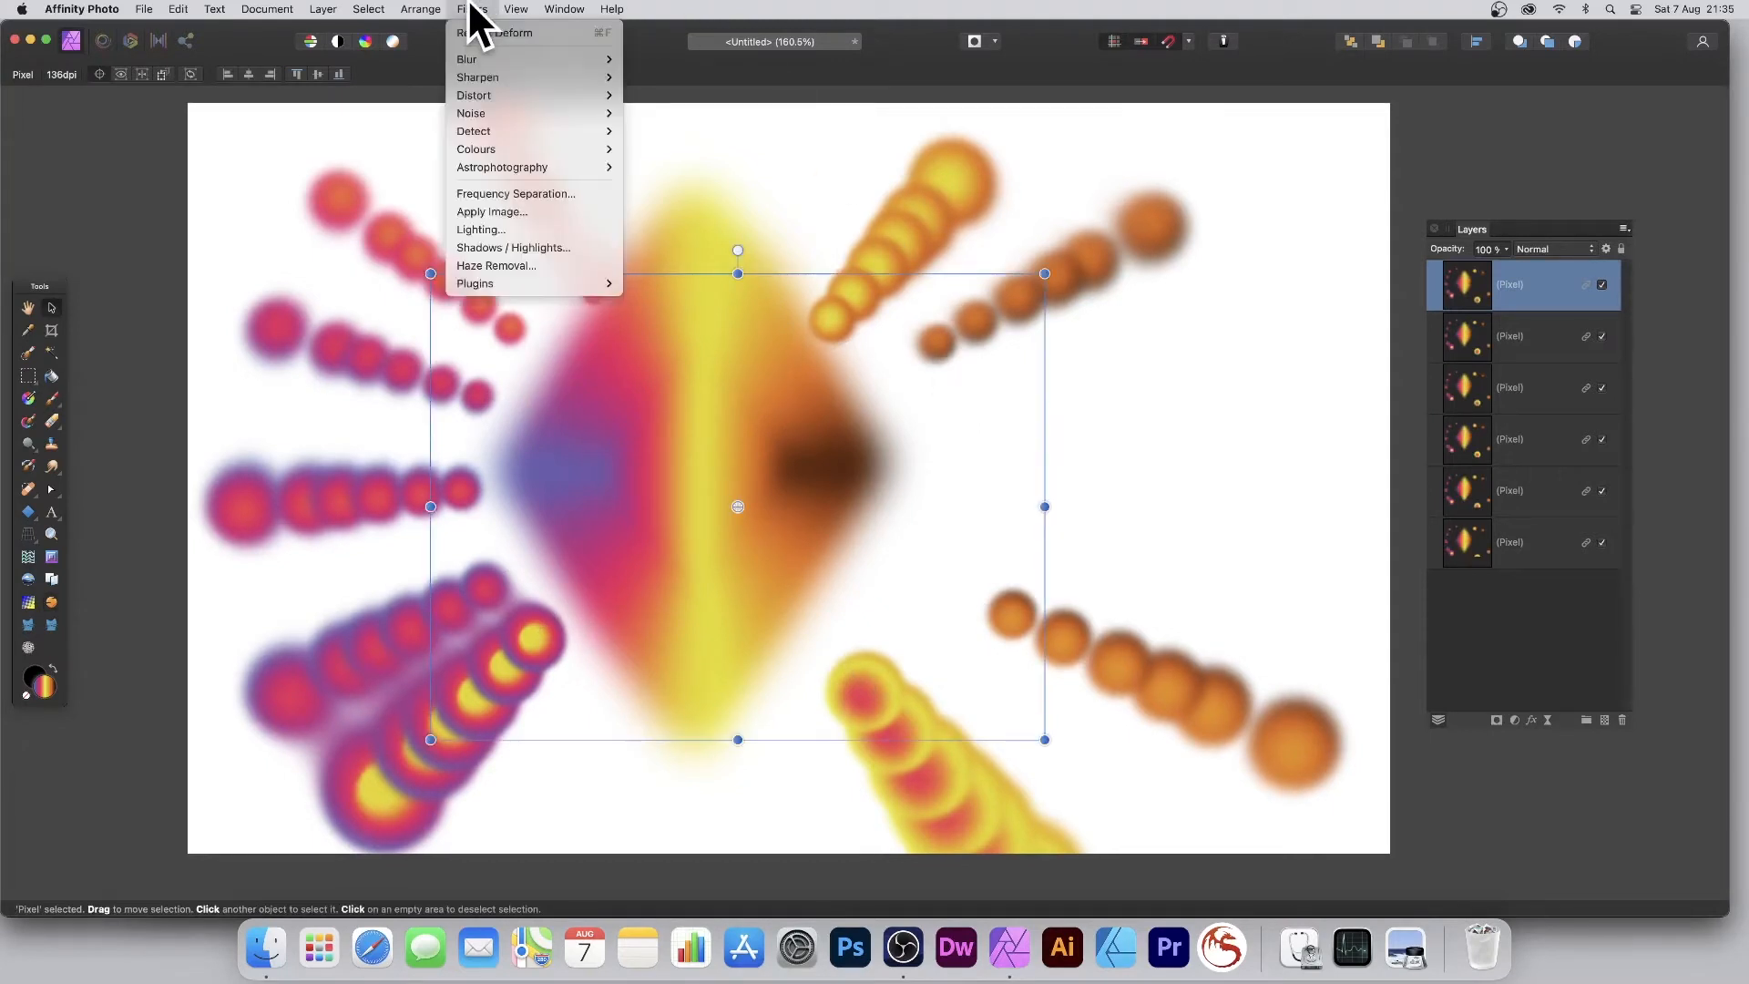
mouse_move(479, 91)
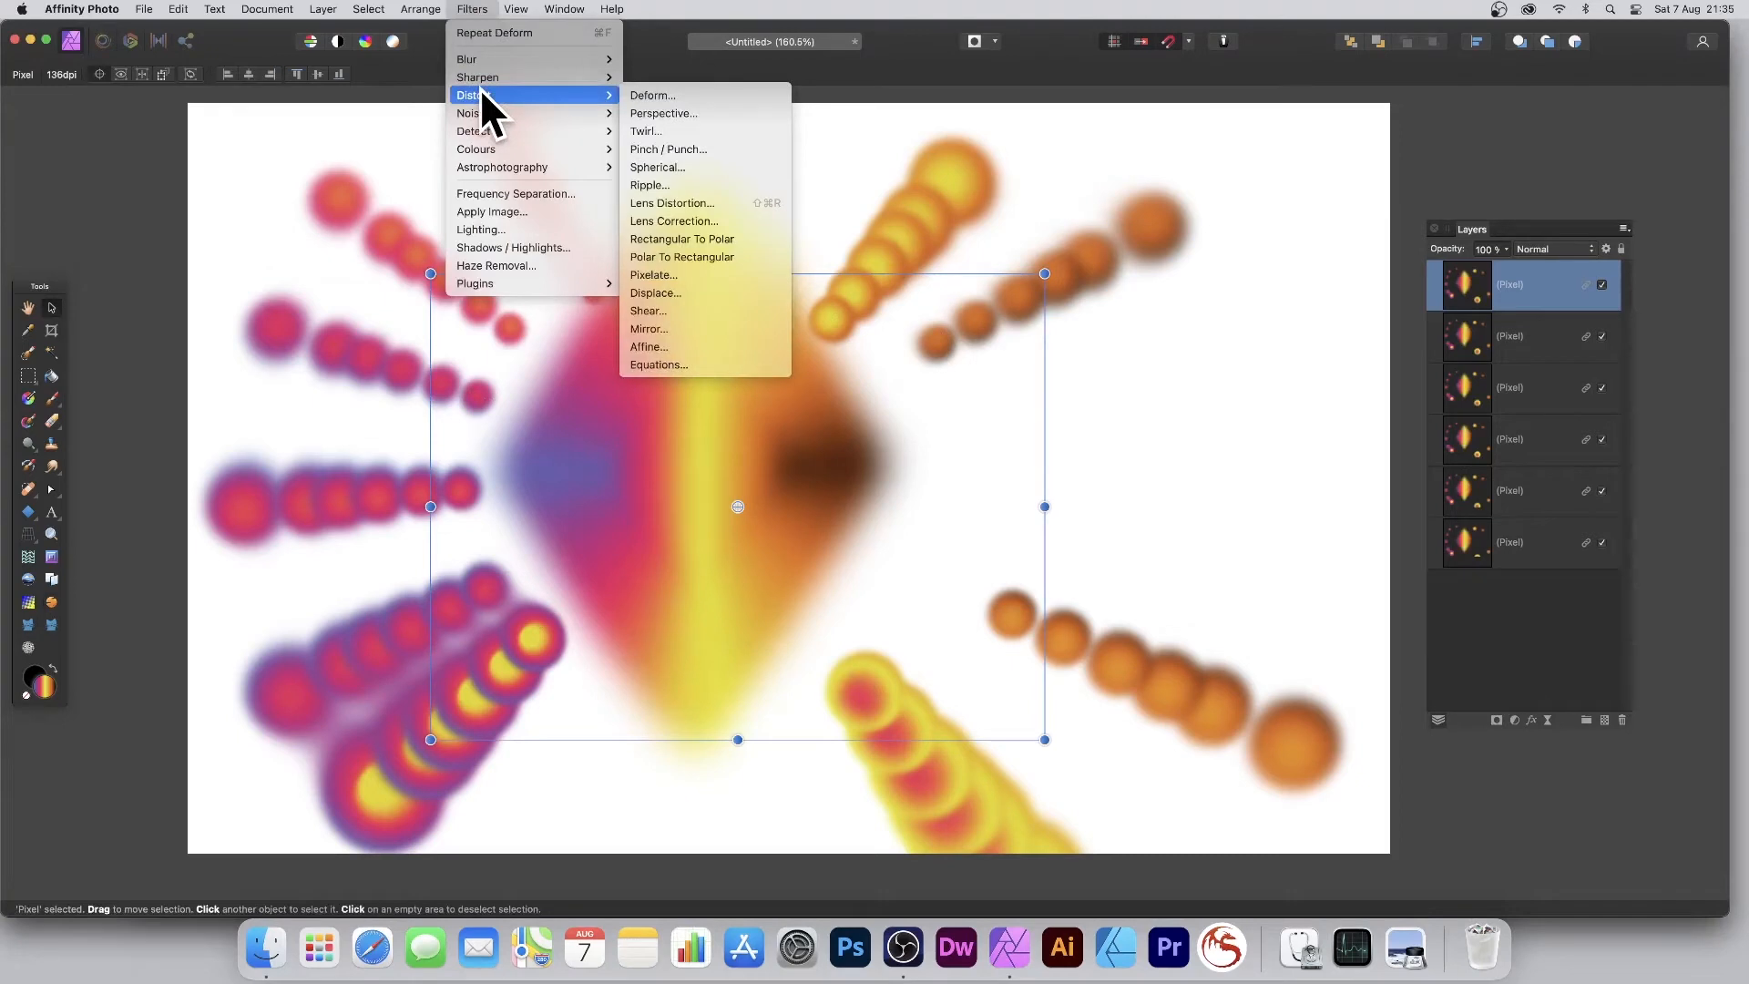
click(671, 330)
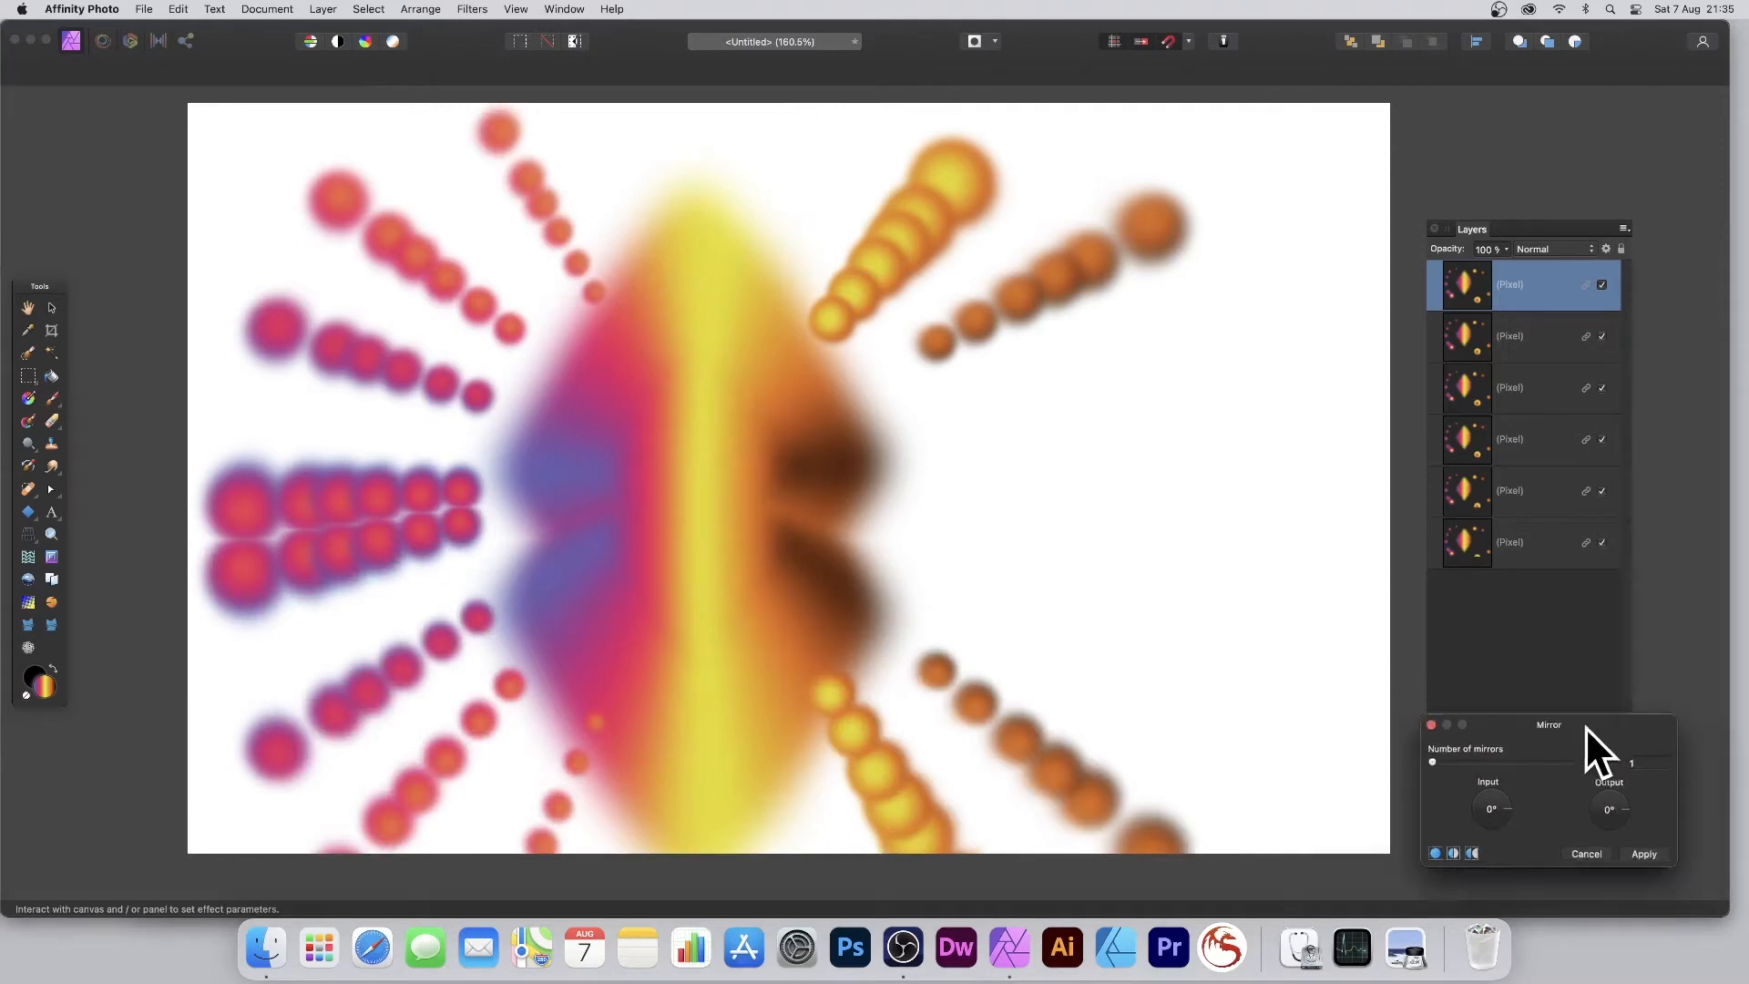
drag(1612, 741, 938, 331)
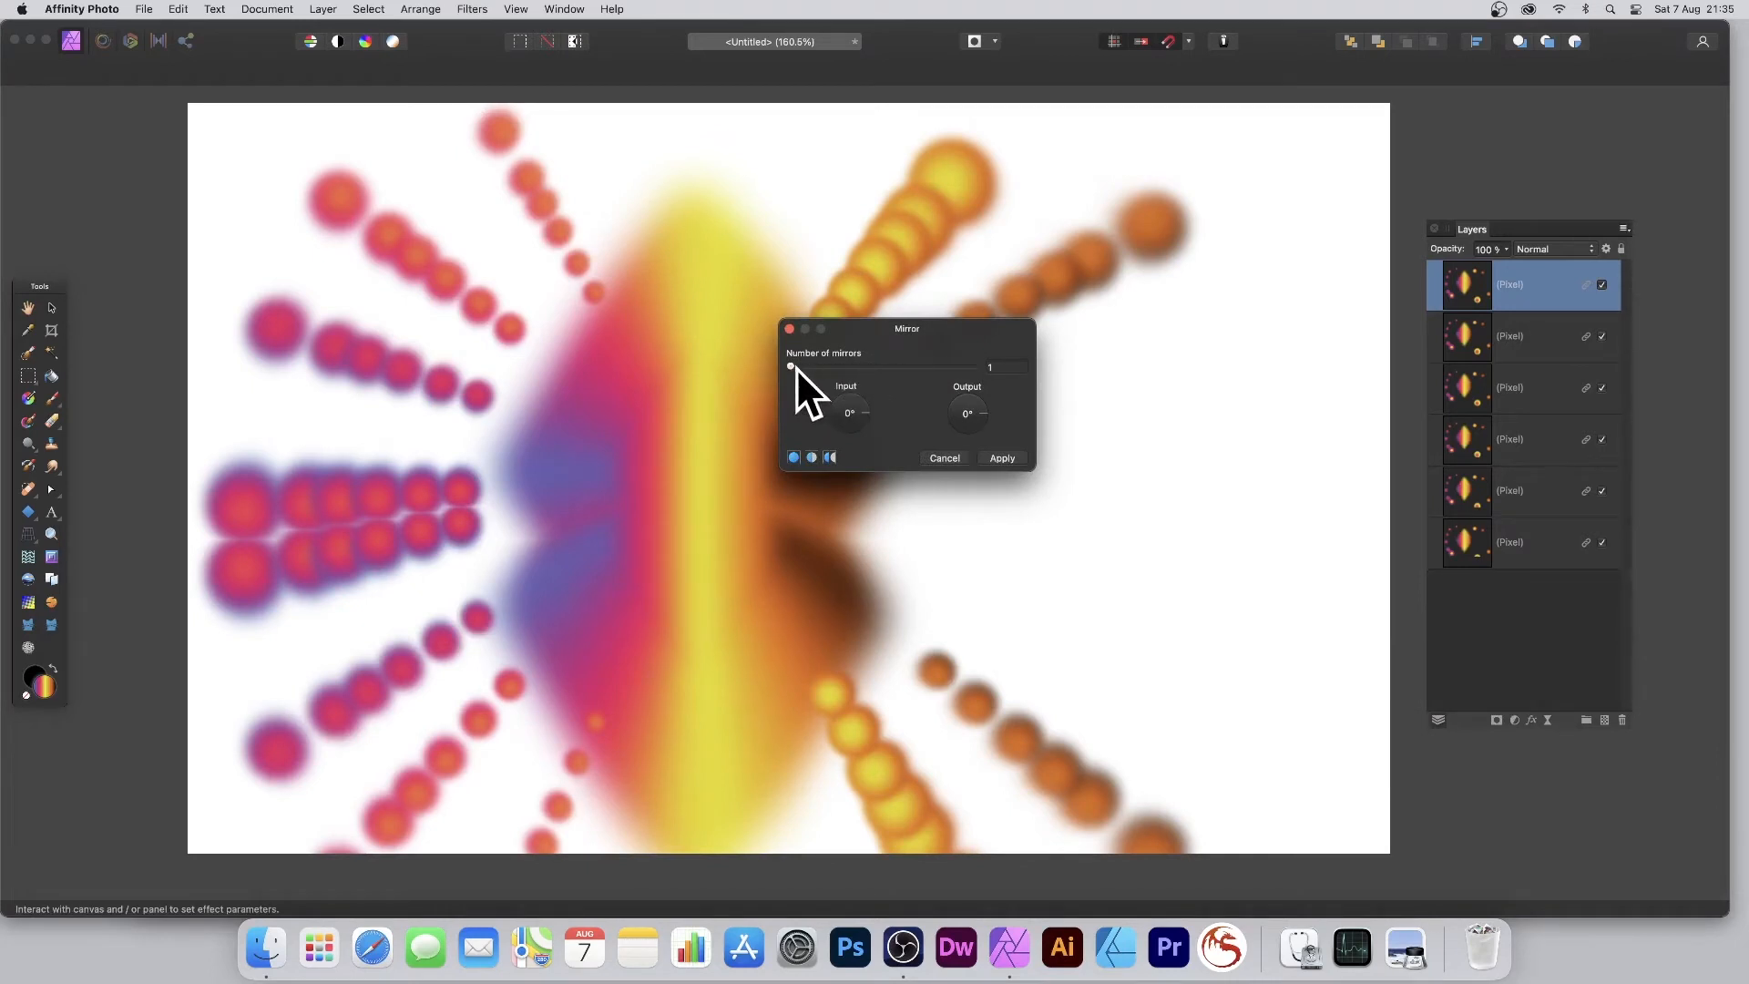
mouse_move(791, 366)
mouse_down()
mouse_move(874, 368)
mouse_move(799, 366)
mouse_up()
drag(522, 421, 756, 410)
drag(871, 353, 909, 351)
Move the mirror centre into the left half of the diamond and set the mirror's input angle to 332°
drag(856, 357, 708, 336)
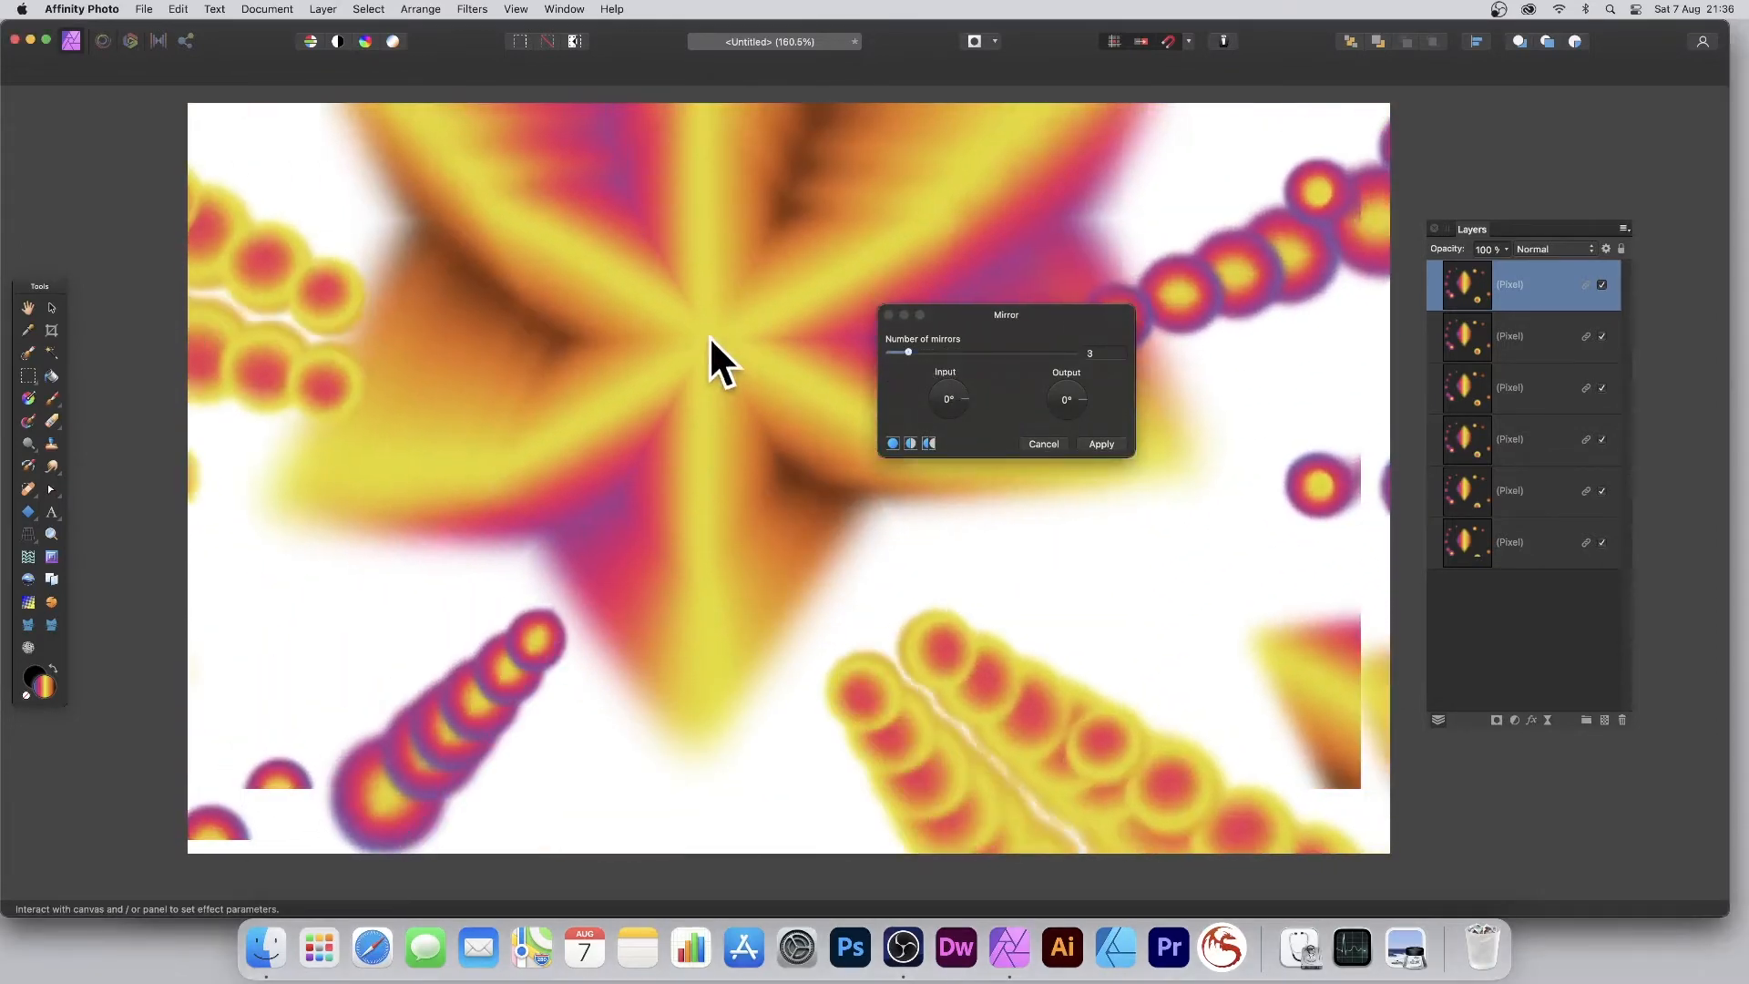
drag(920, 348, 909, 350)
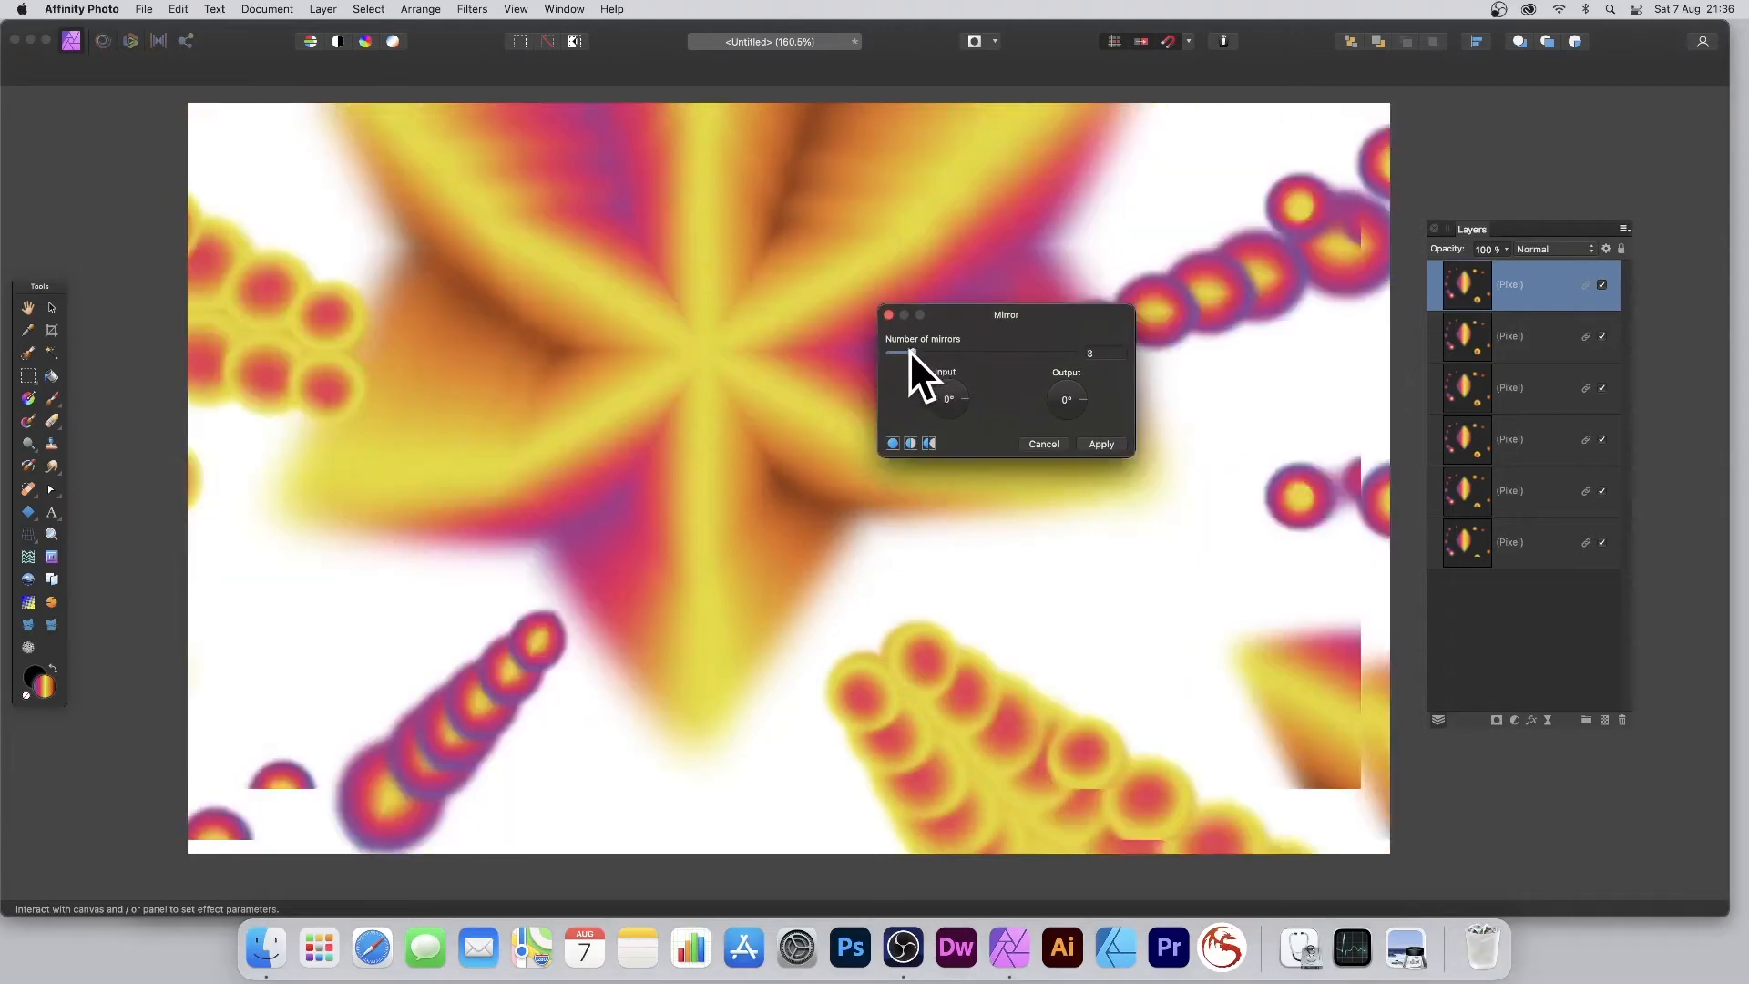
drag(636, 326, 642, 458)
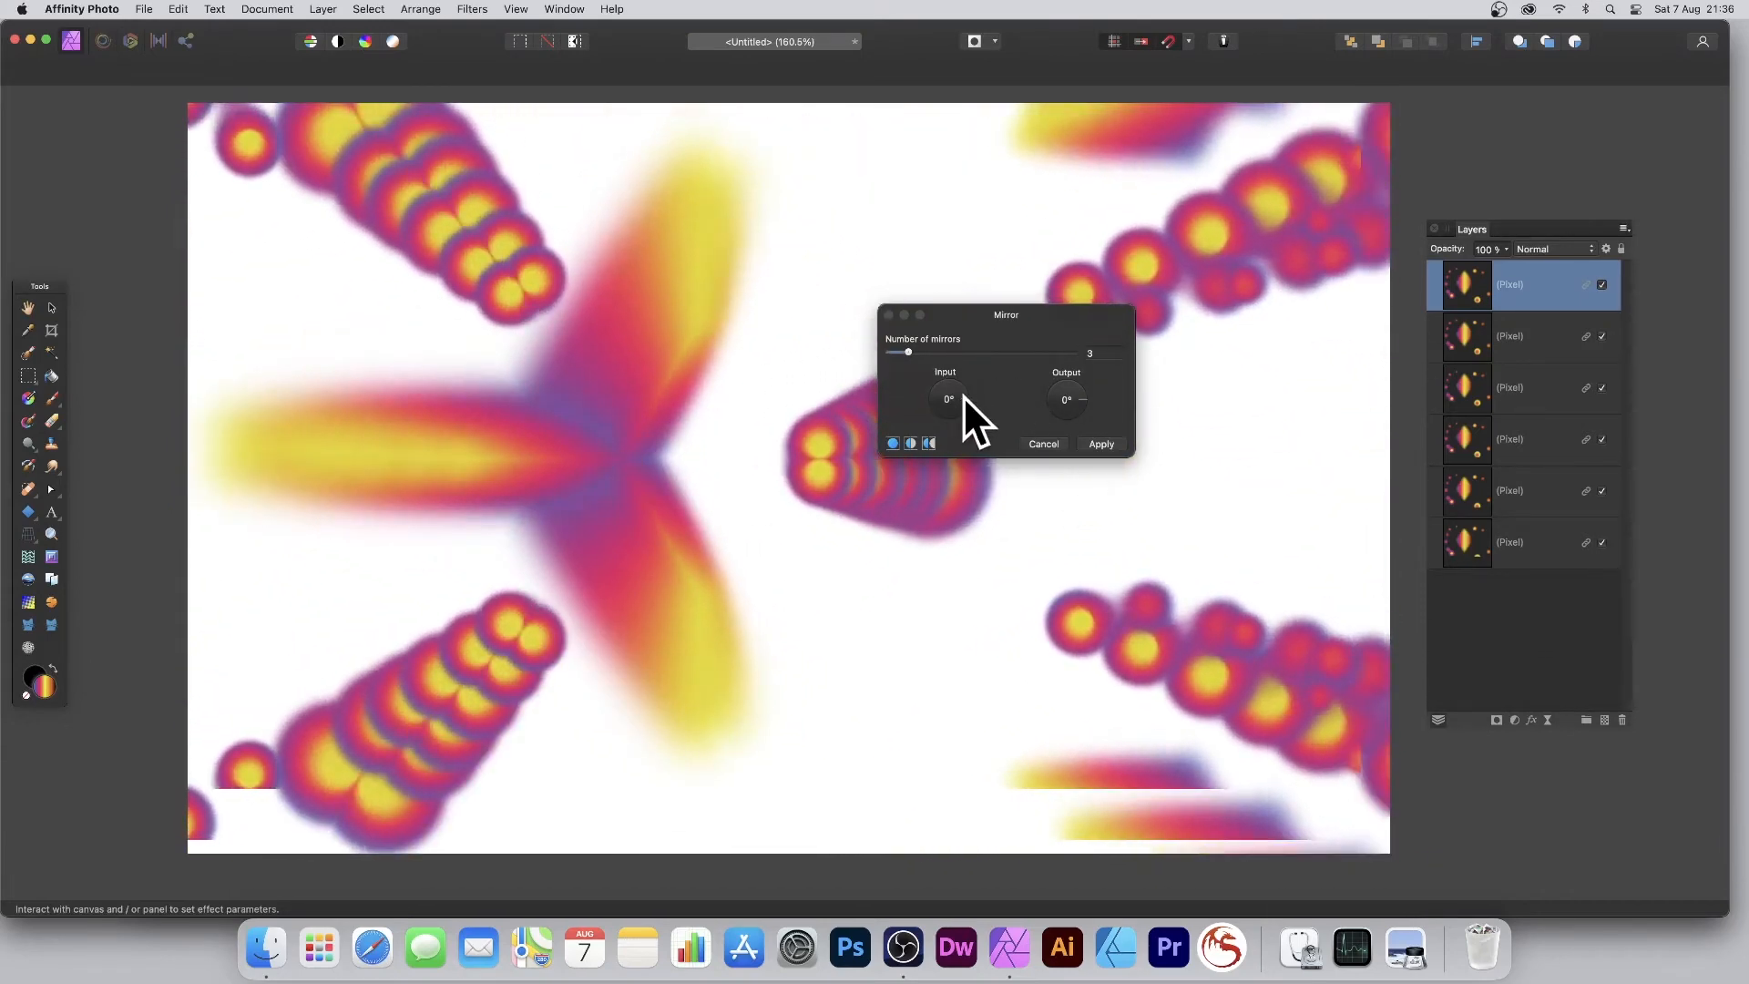
drag(963, 401, 1097, 391)
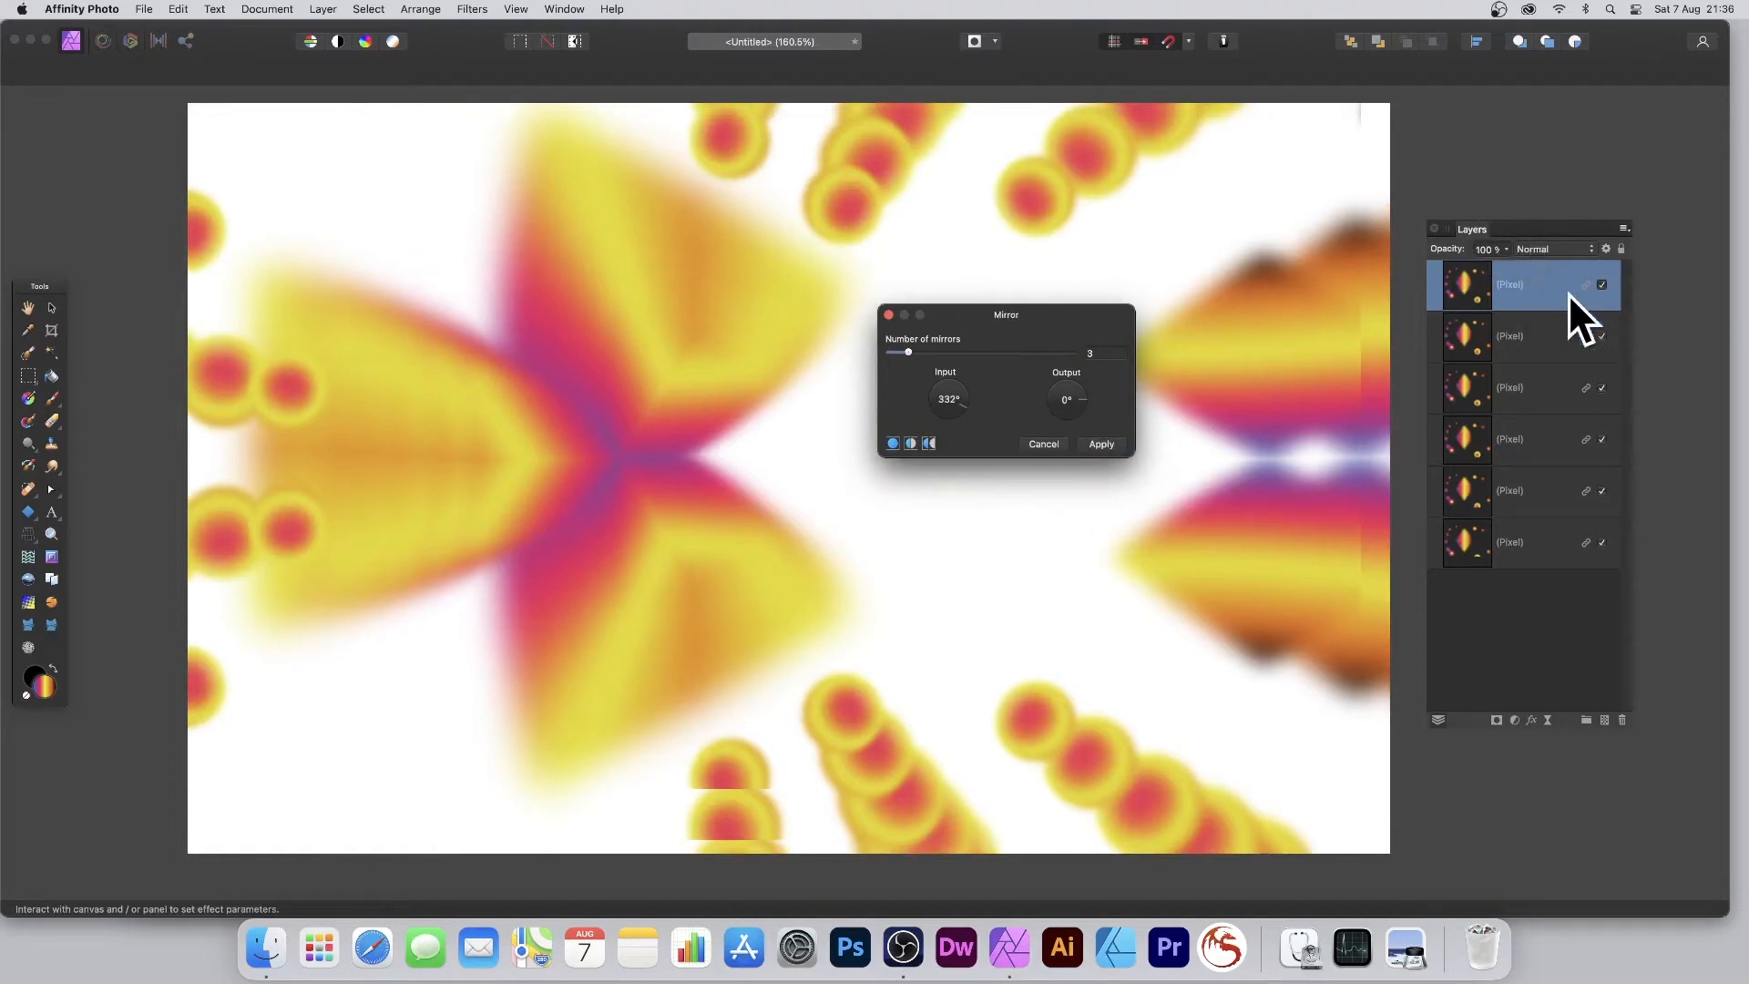
Try the Difference, Overlay and Lighten blend modes on the topmost layer
click(1543, 248)
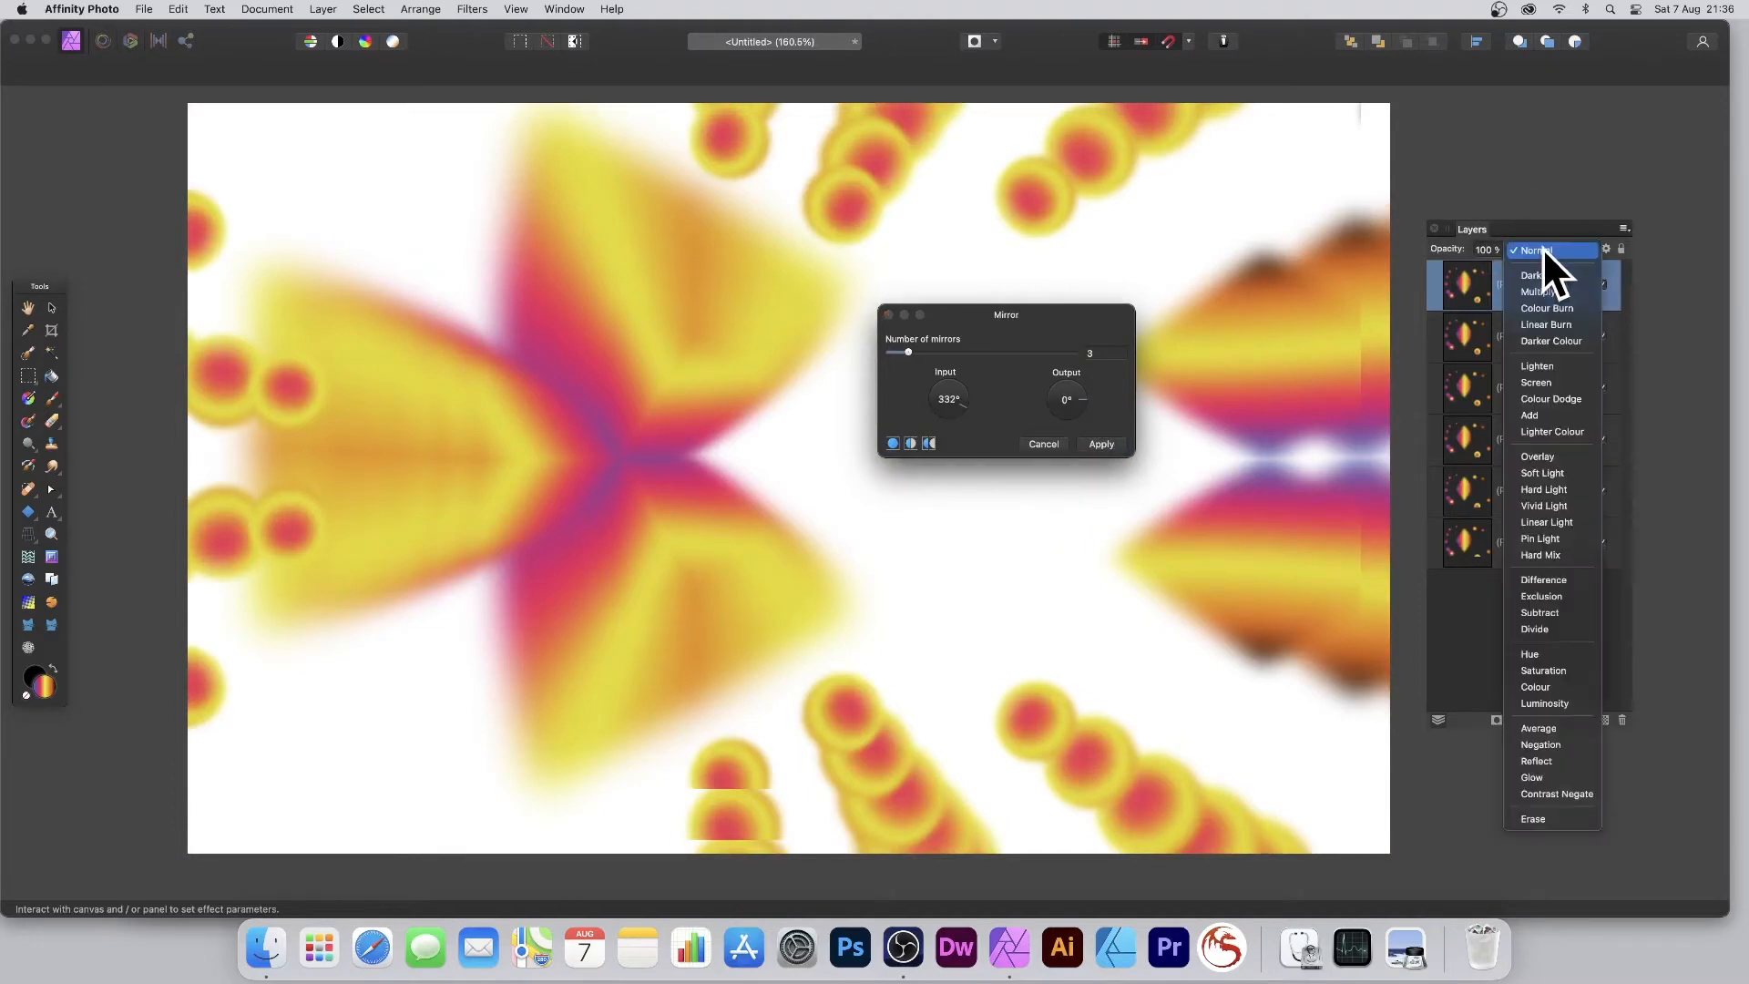
click(1539, 579)
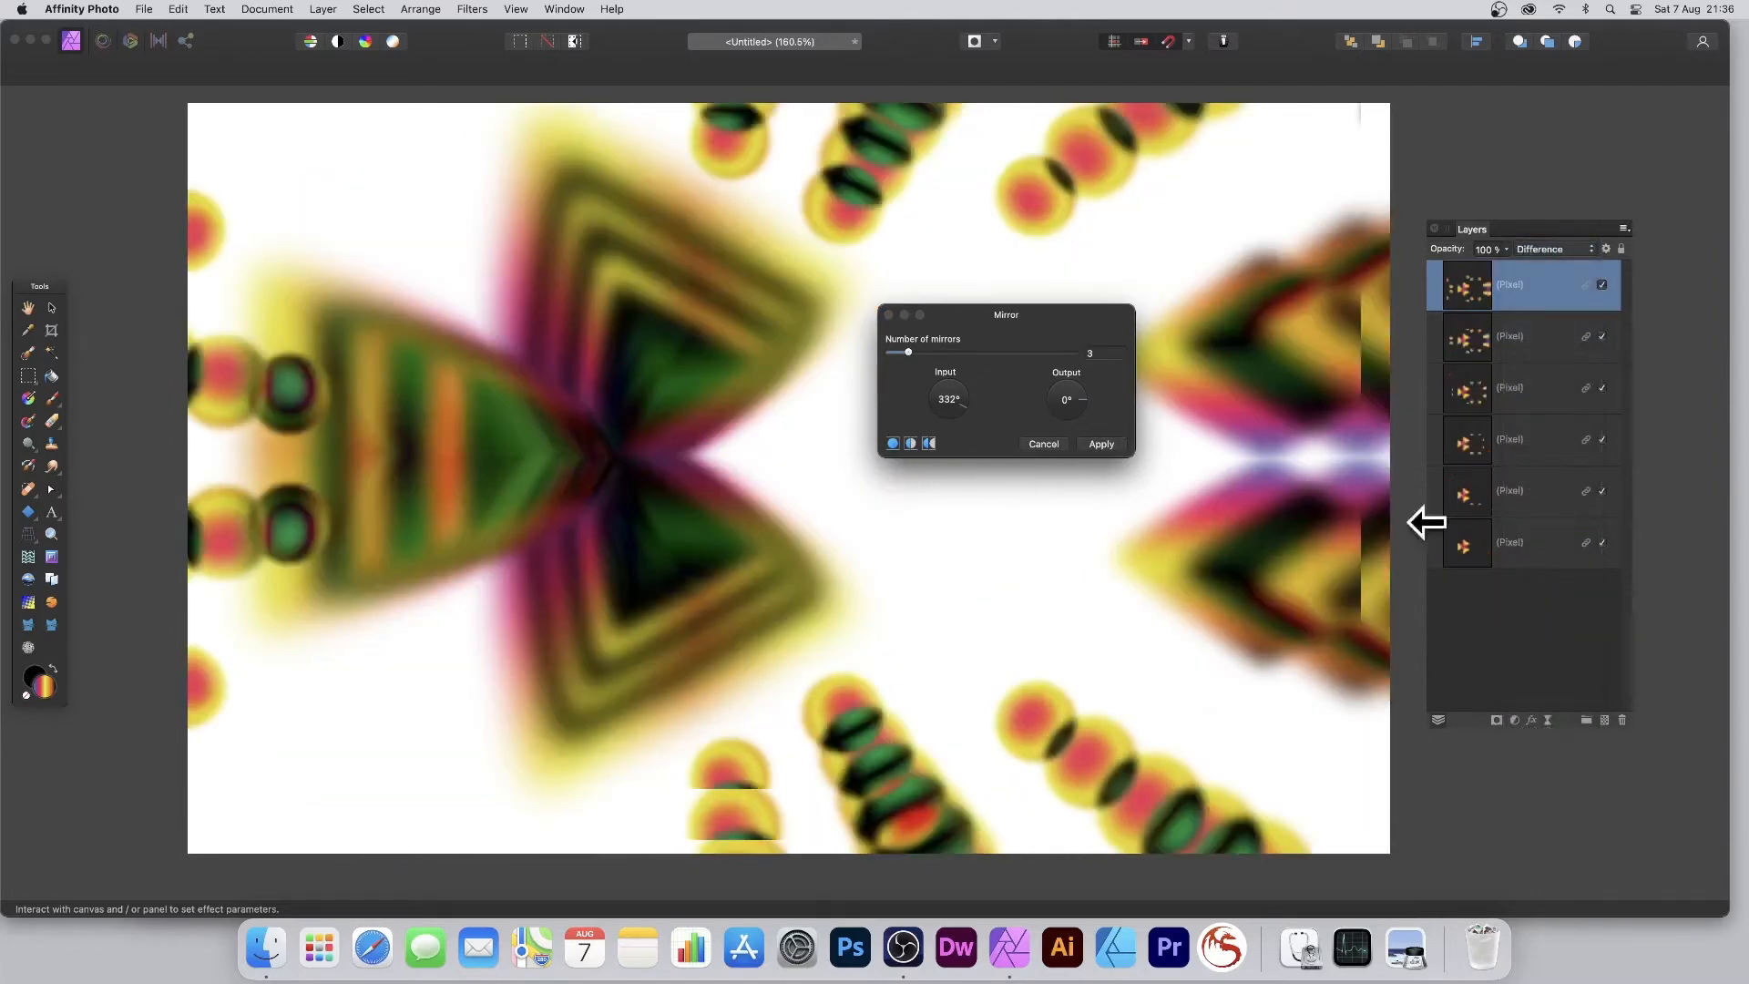
click(1545, 248)
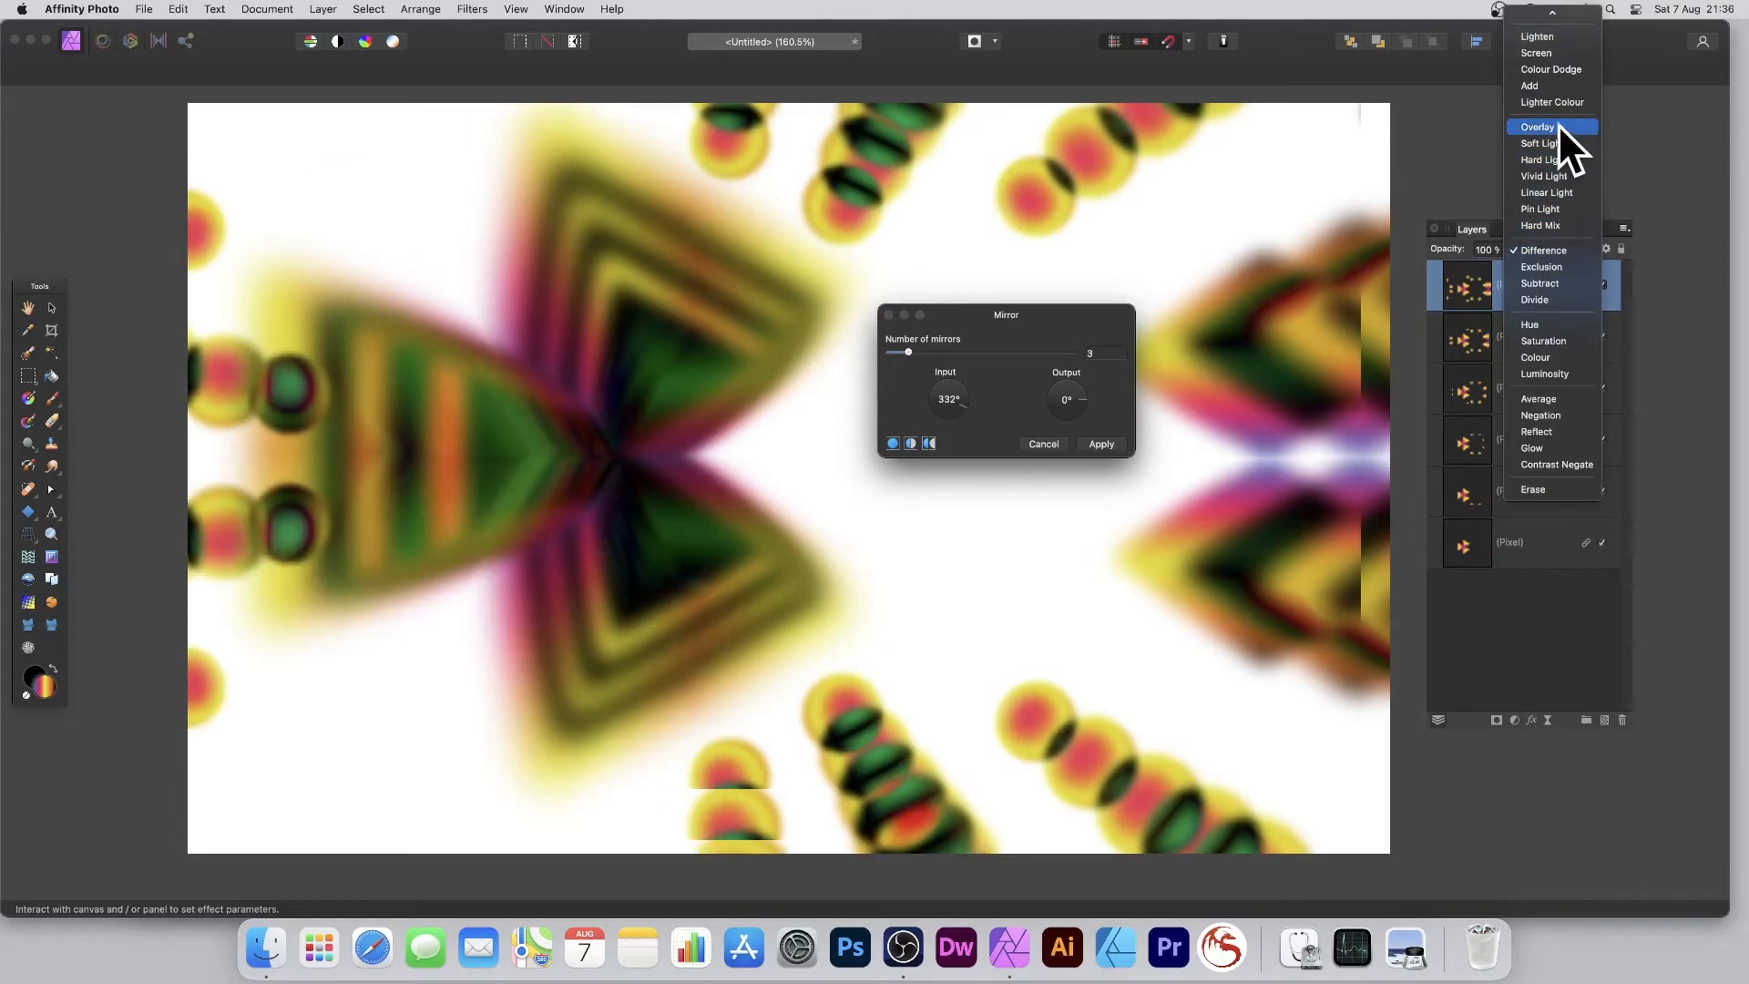
click(1555, 126)
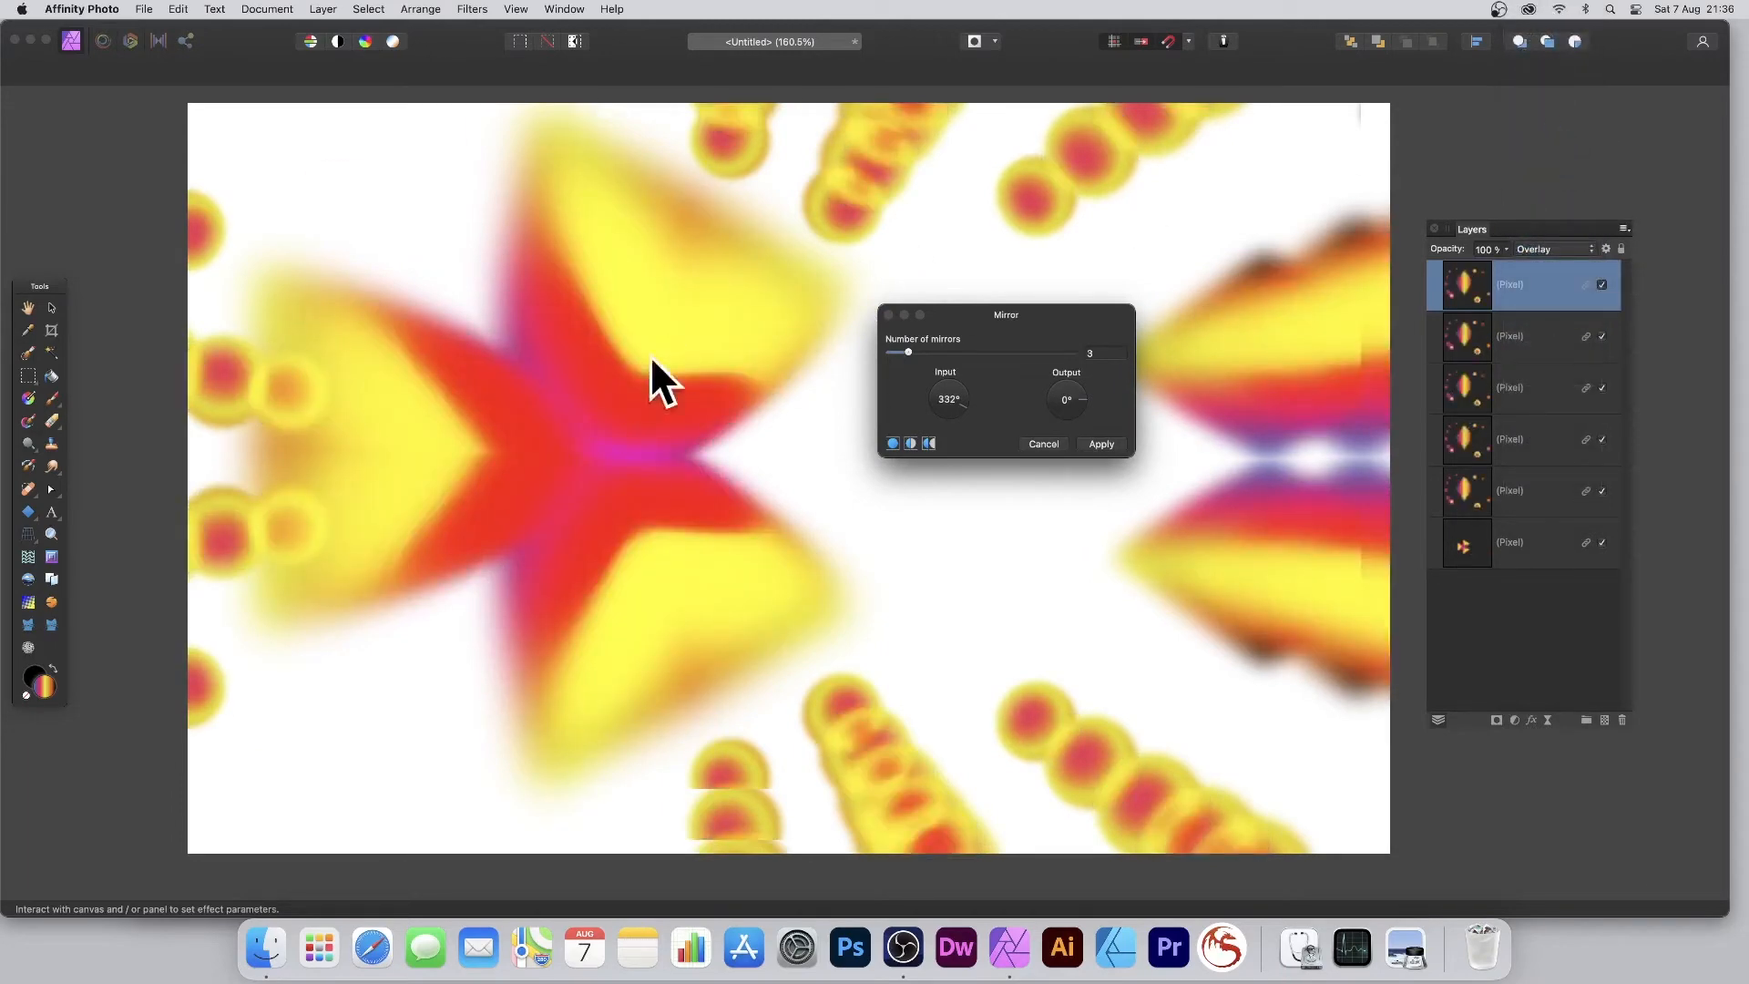
click(1539, 253)
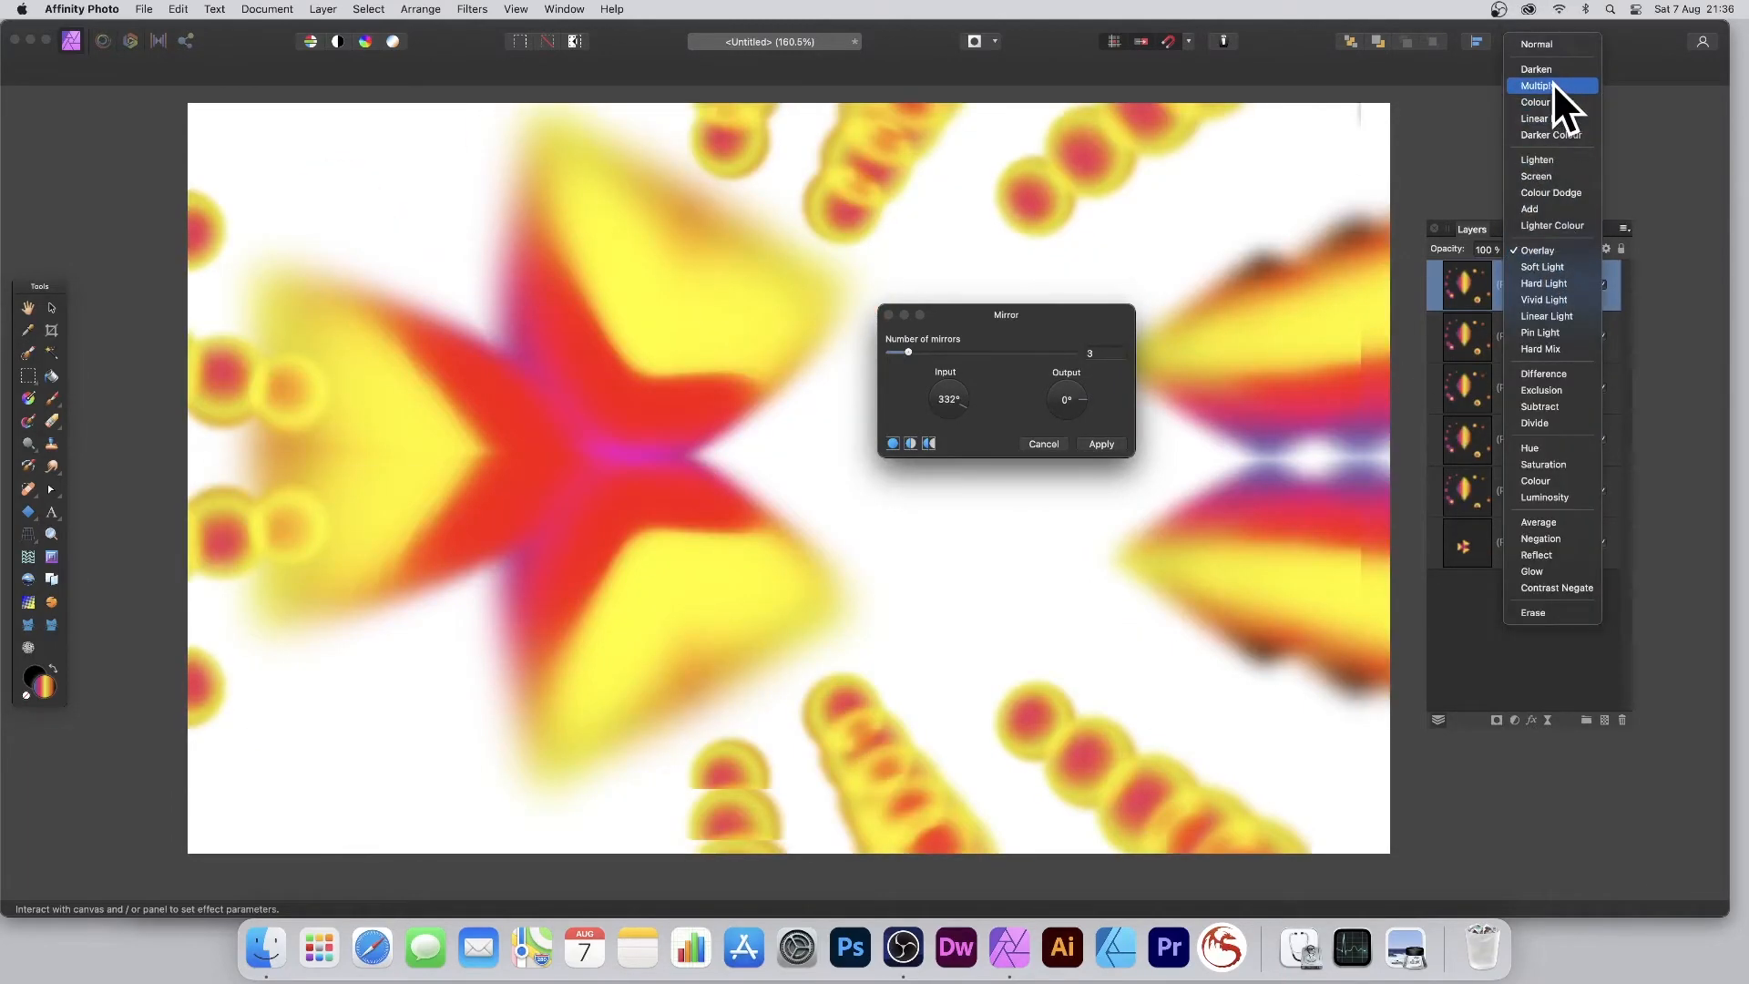
click(1549, 158)
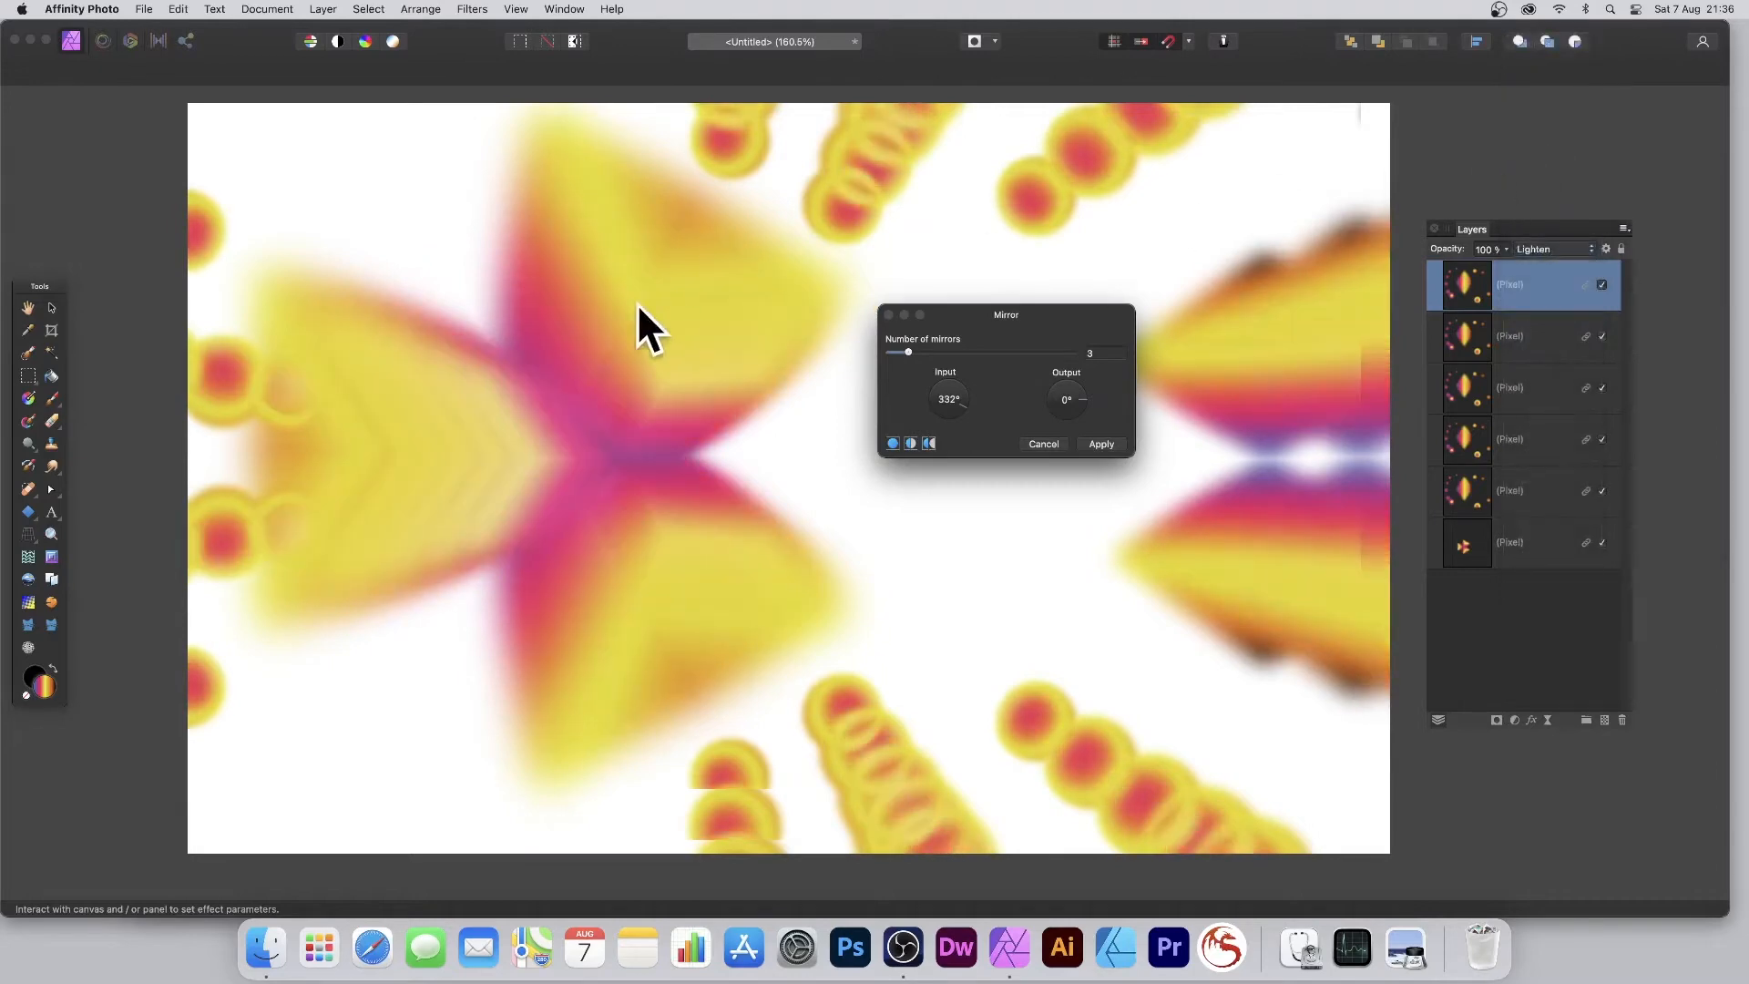
Set the number of mirrors to 4 and reposition the mirror centre in the left half of the artwork
drag(636, 303, 665, 399)
click(921, 352)
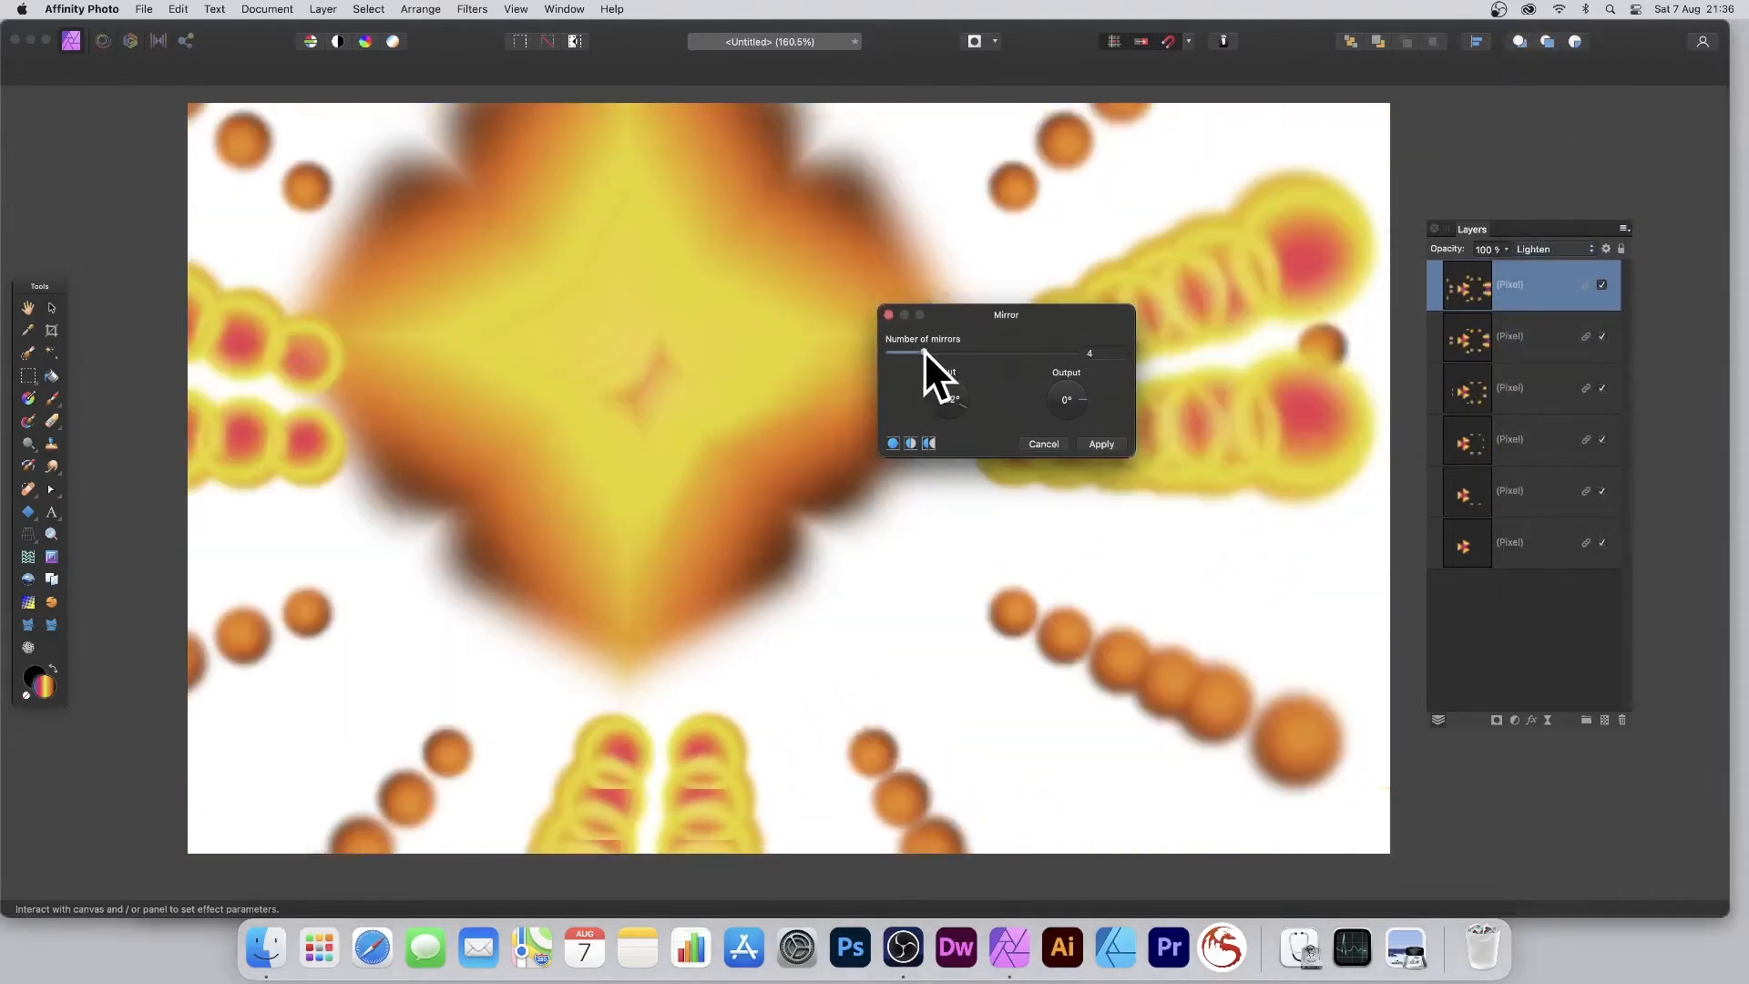
drag(823, 364, 583, 397)
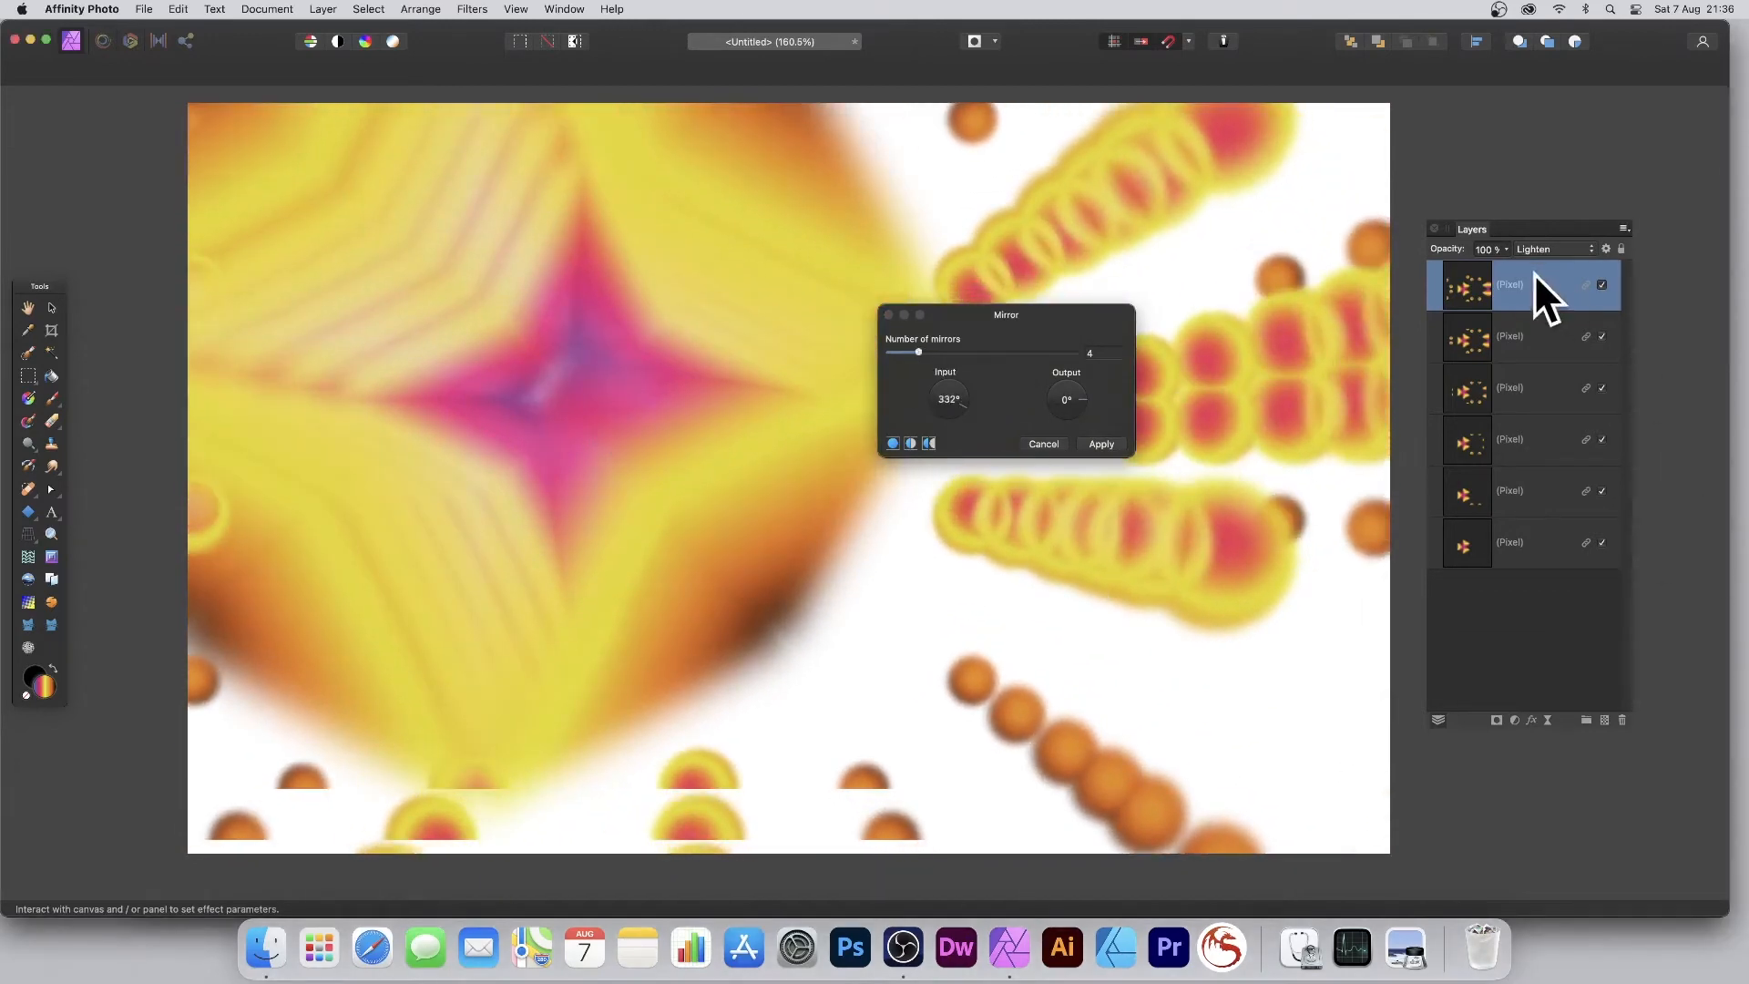
Set the topmost layer's blend mode to Difference and apply the Mirror filter with its centre shifted slightly to the lower left
click(1554, 249)
click(1568, 464)
drag(640, 383, 561, 434)
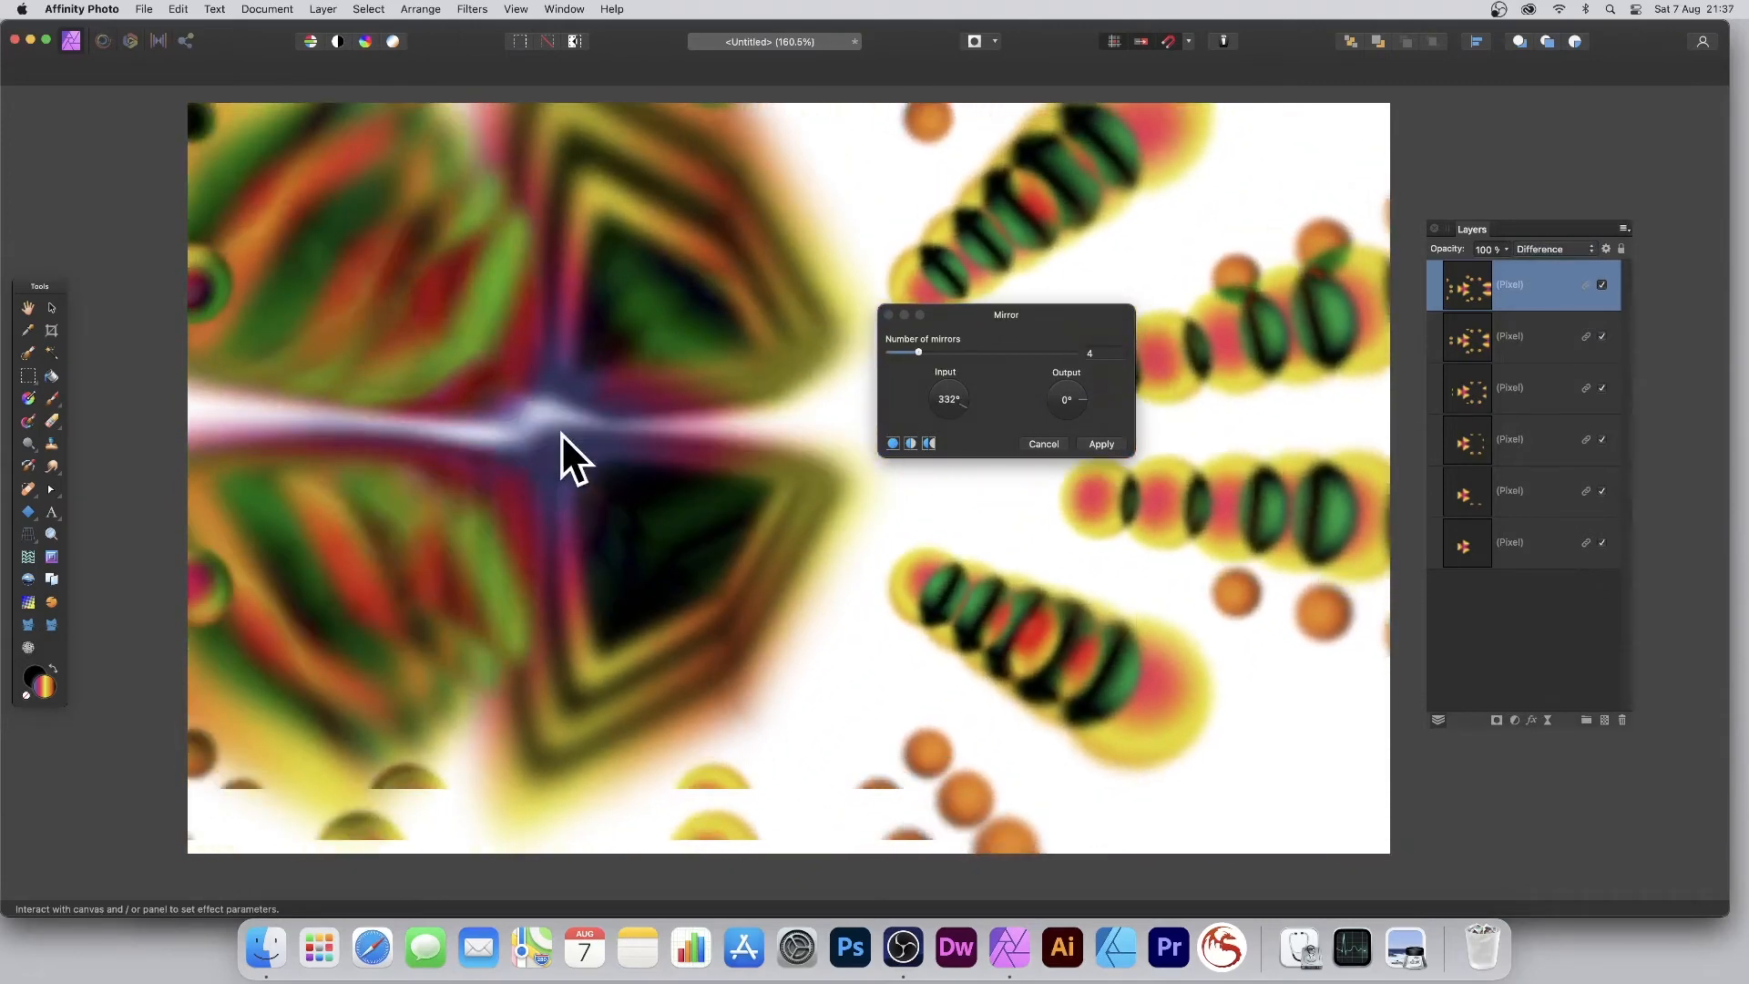
click(1099, 443)
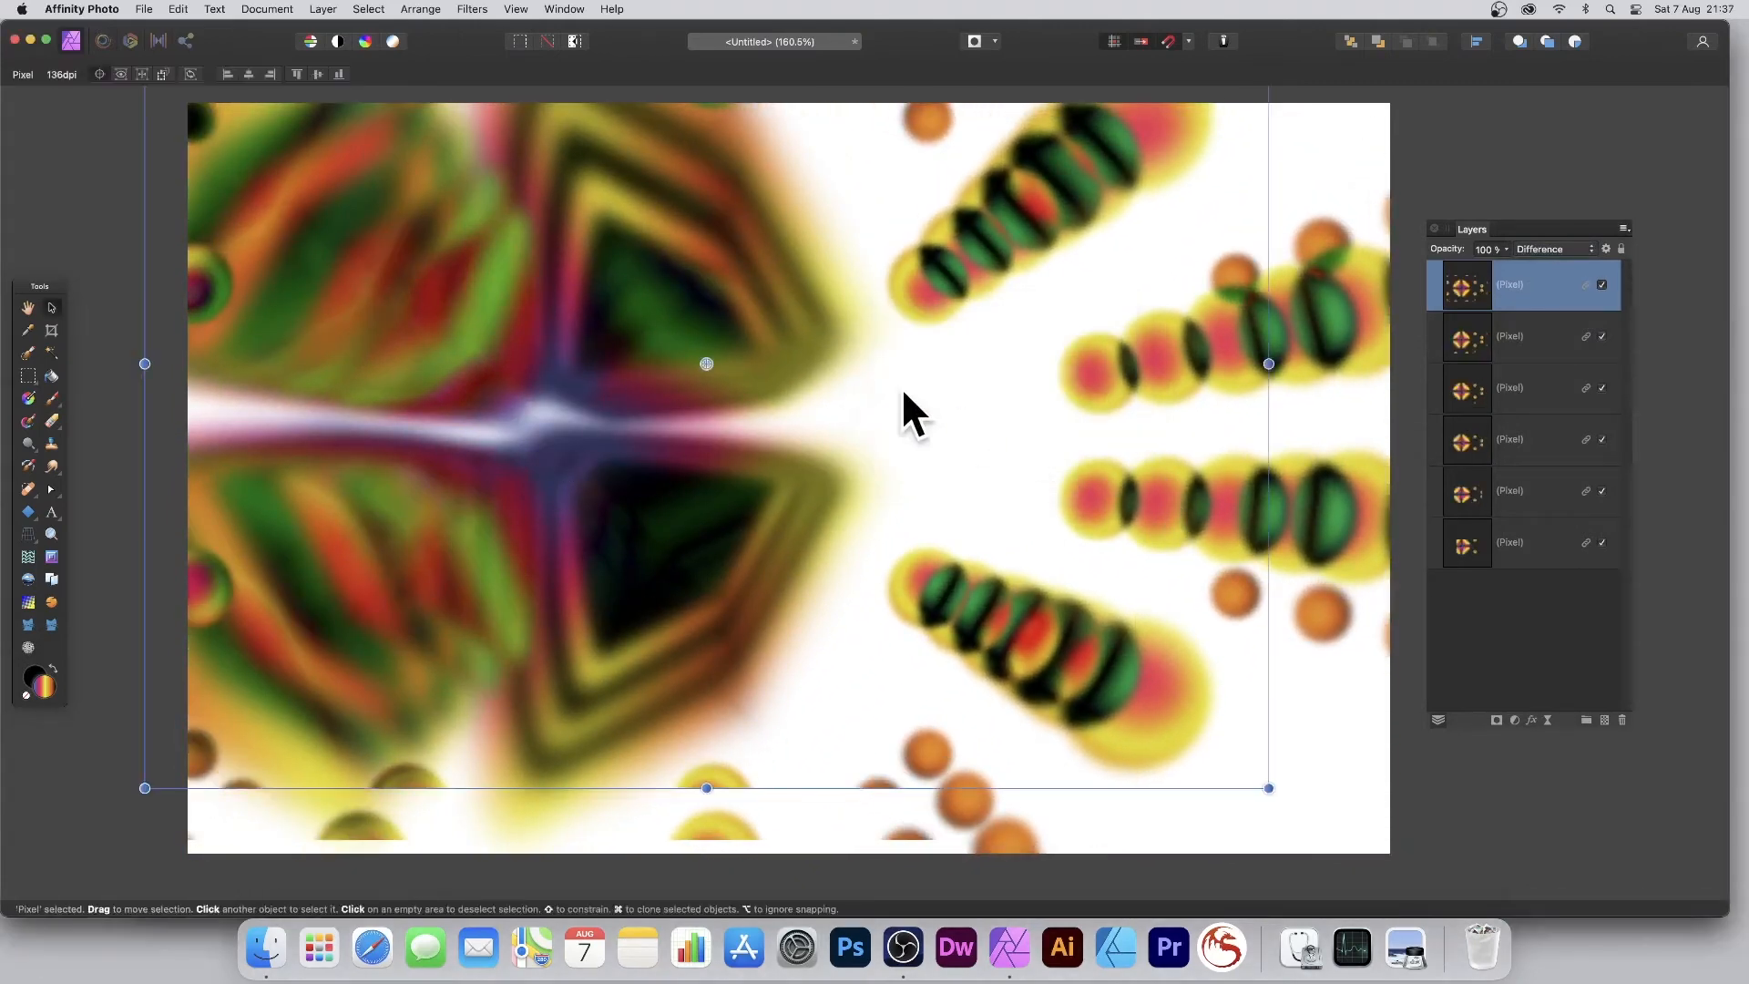
Start the Deform filter on the mirrored layer and place control points around the centre of the four-part shape
click(472, 10)
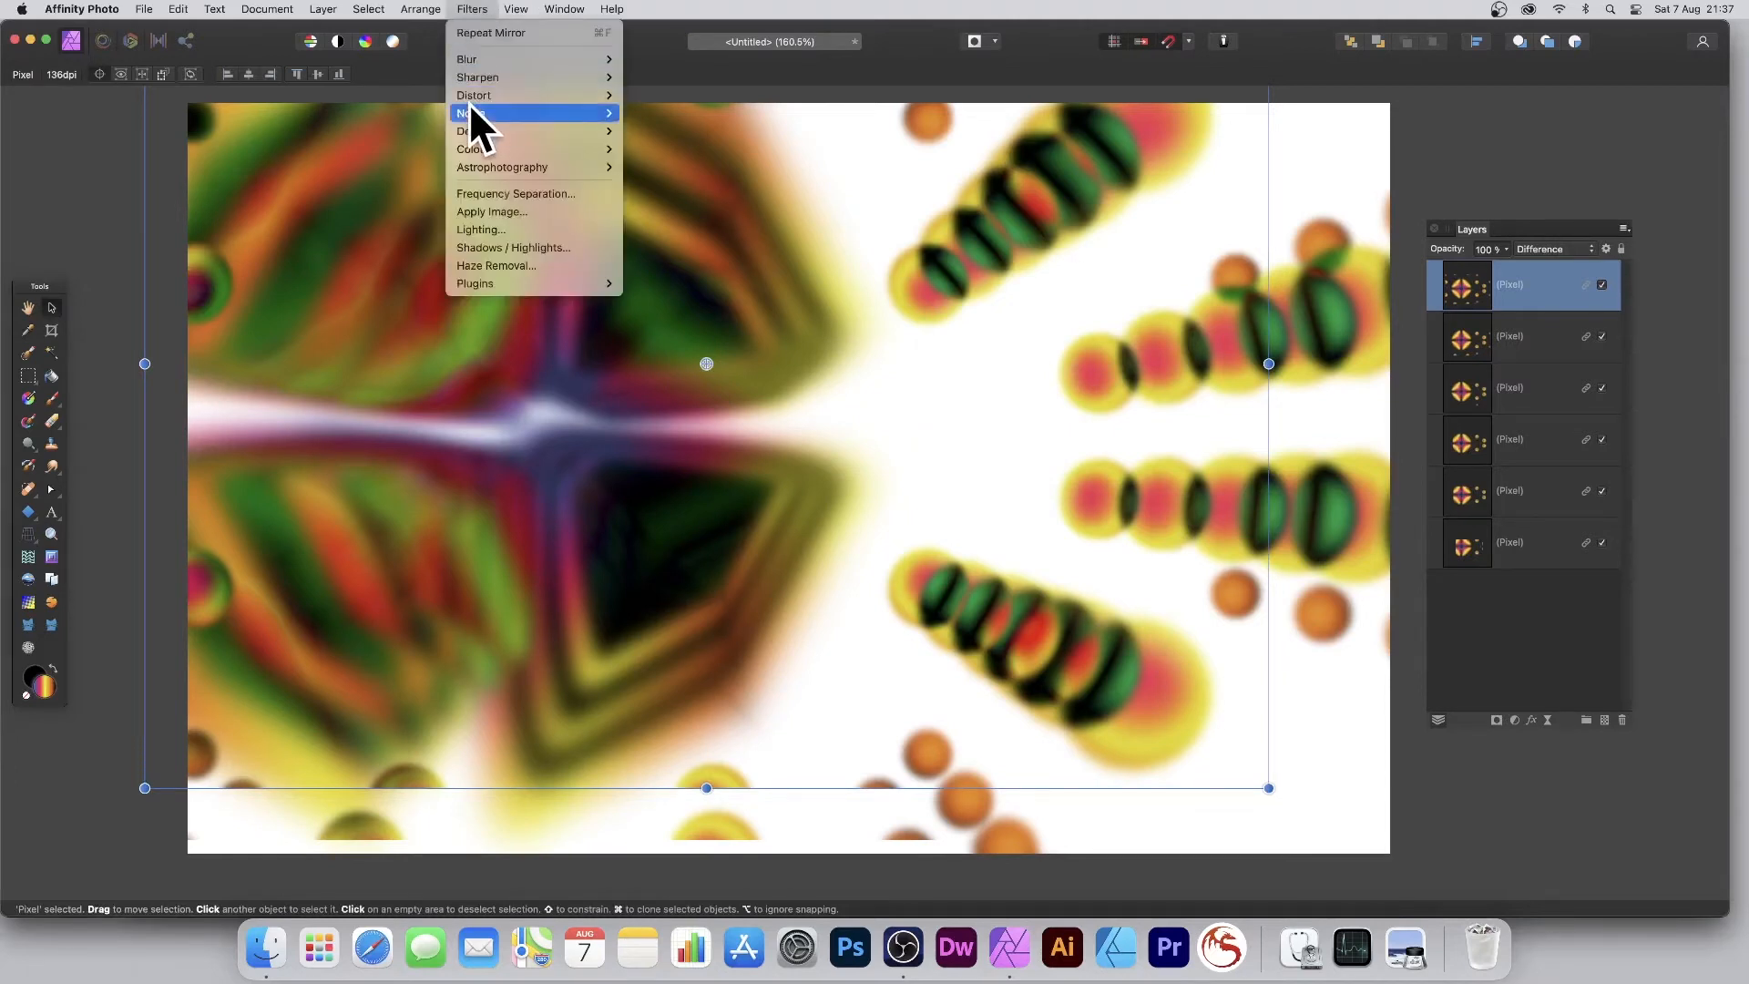
mouse_move(485, 96)
click(683, 93)
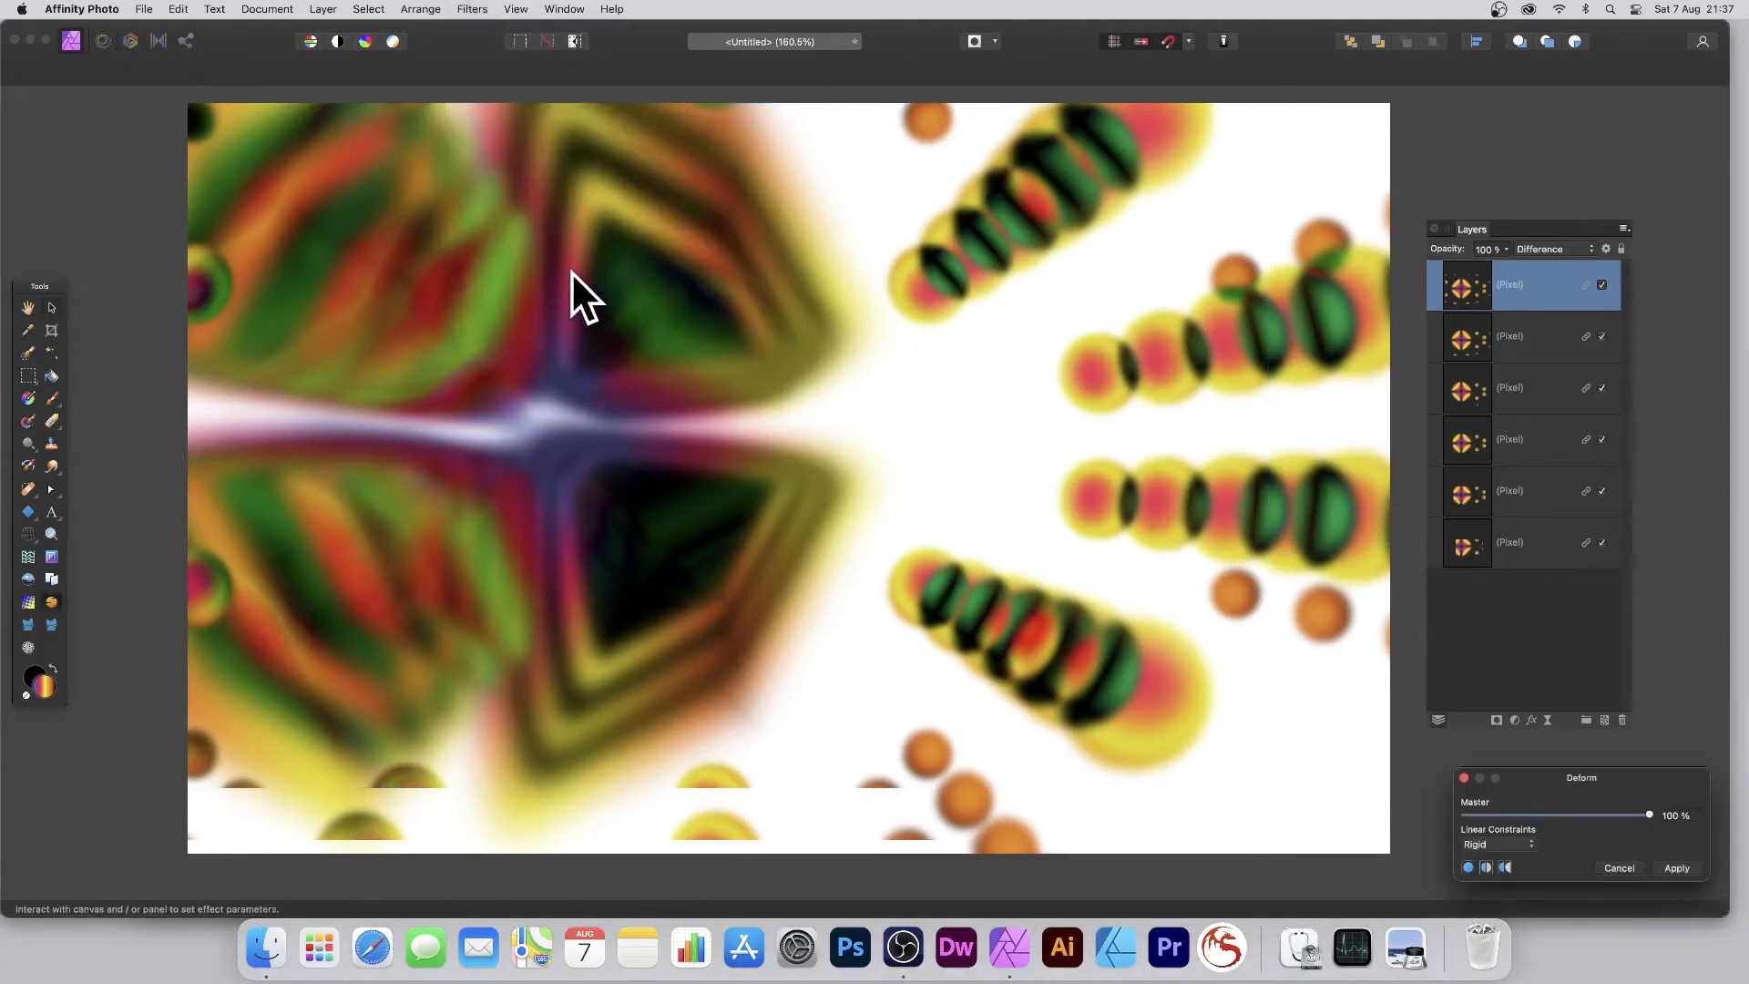
click(518, 235)
click(509, 334)
click(650, 355)
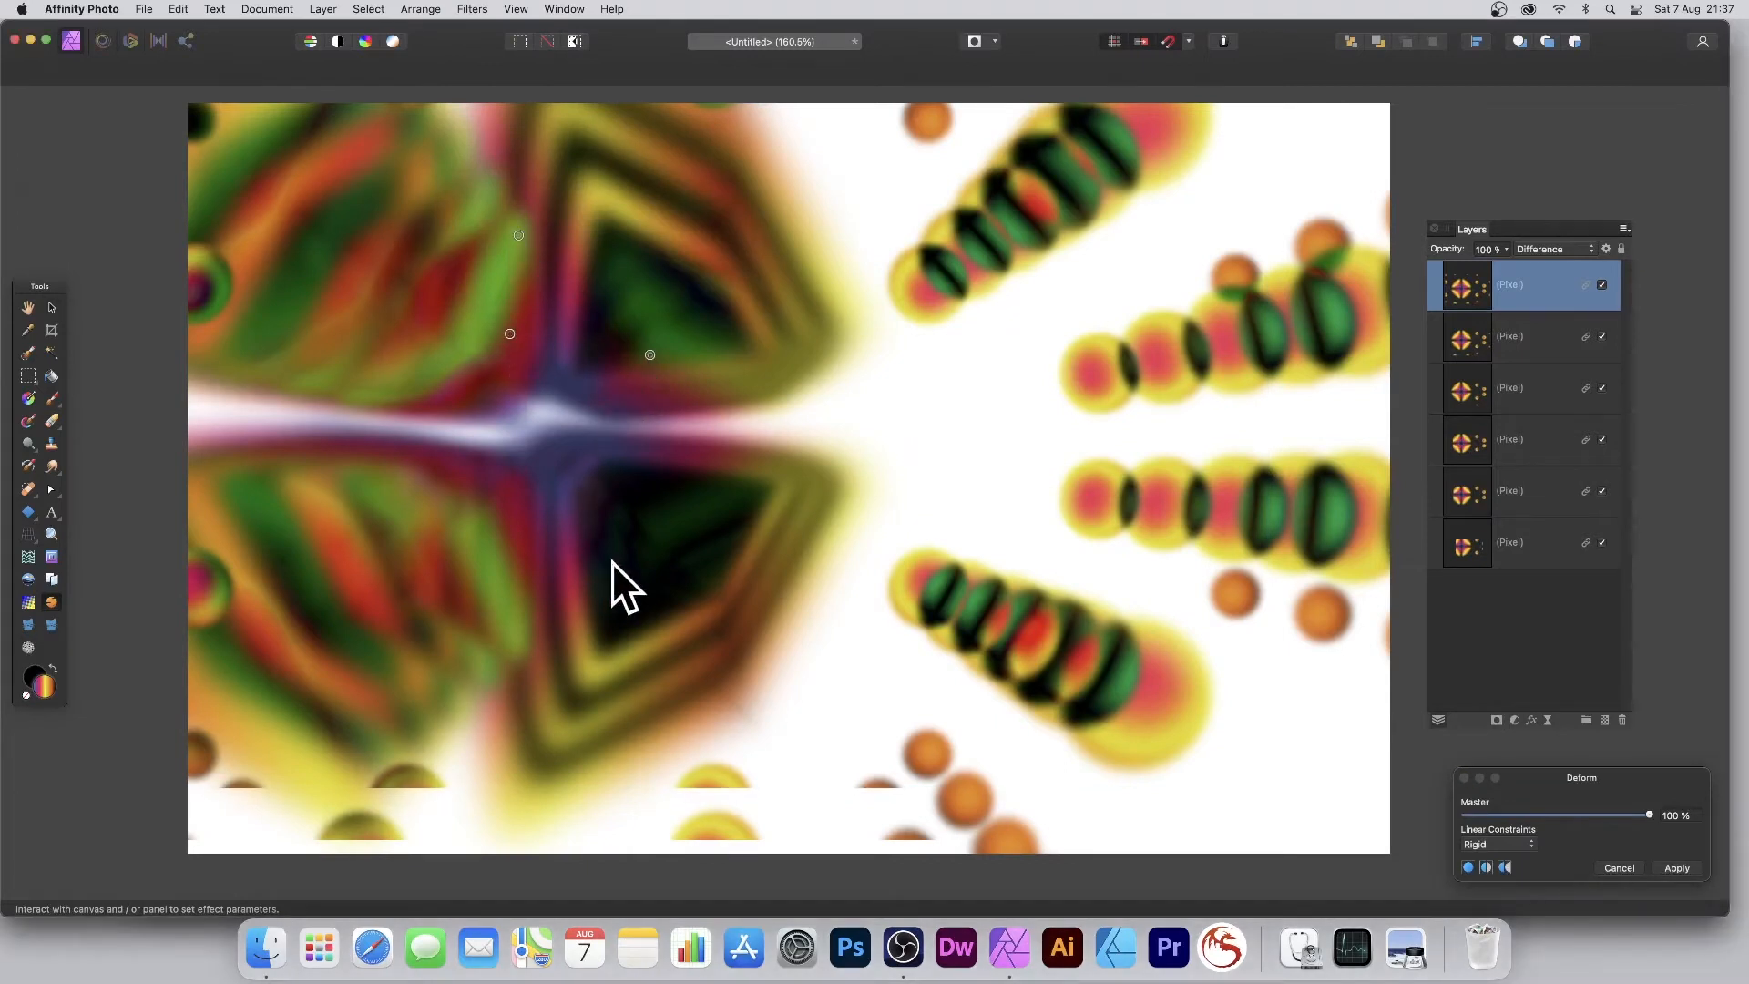
click(611, 565)
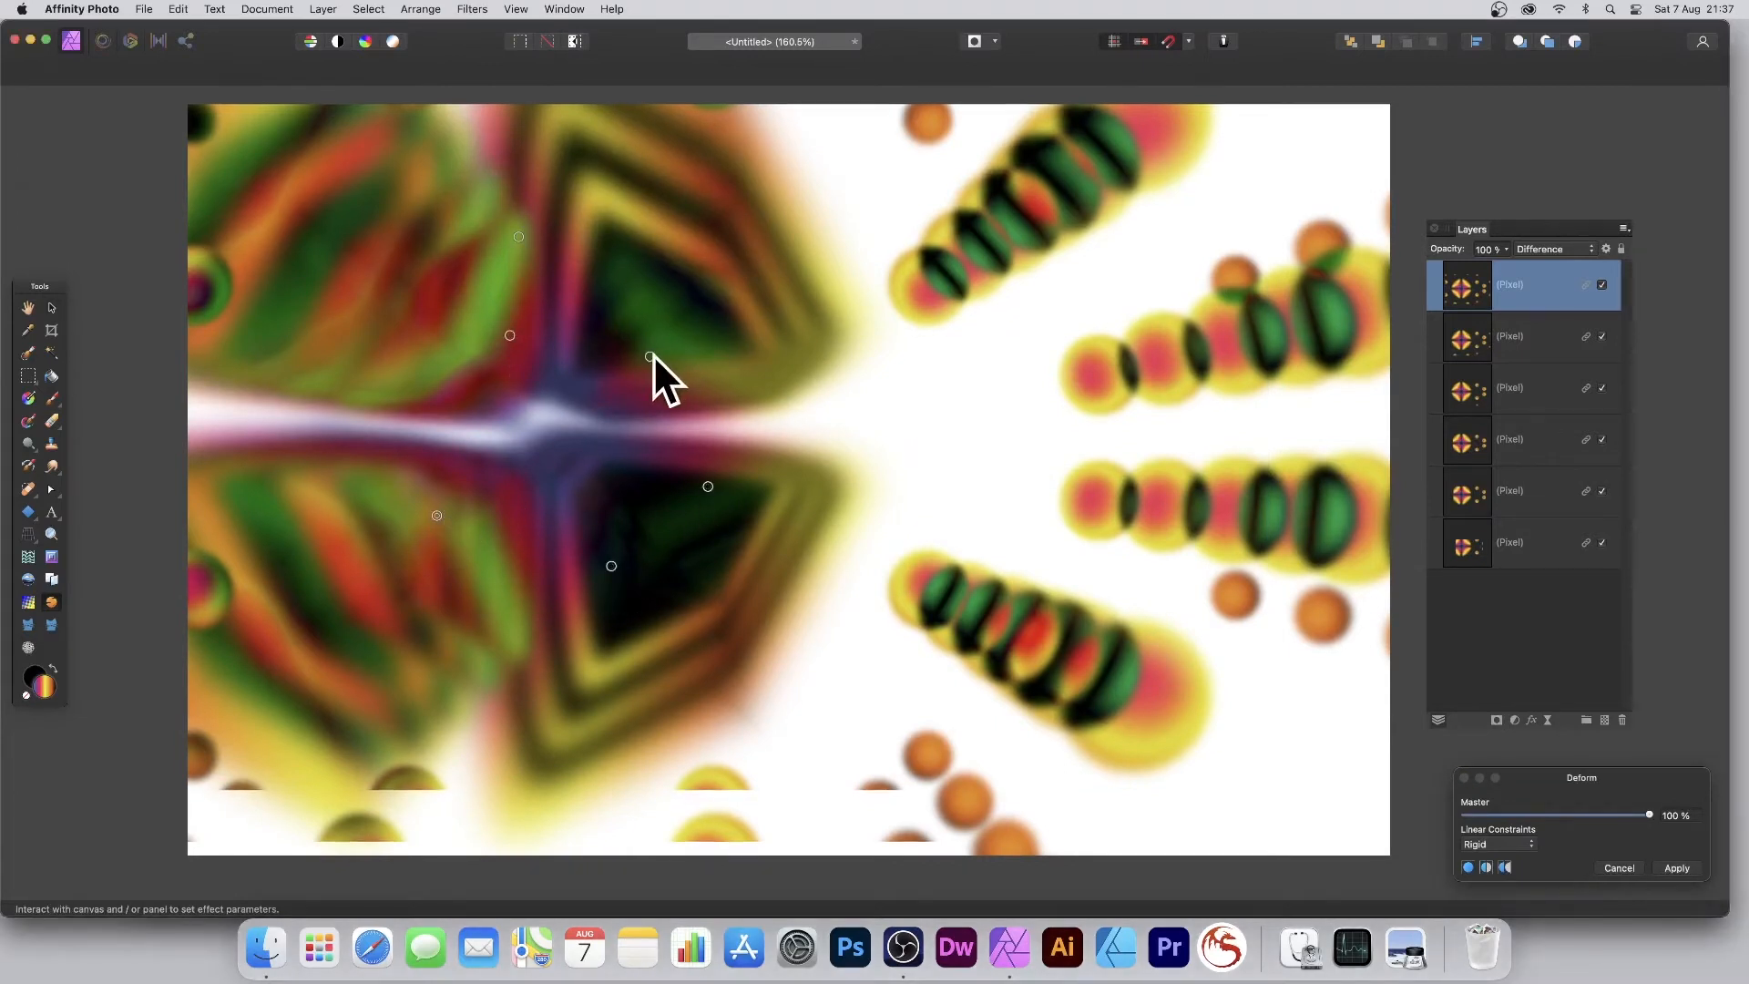
Pull one Deform point from each of the upper and lower dark shapes far out to the right, adding an anchor point between them
drag(651, 355, 1042, 232)
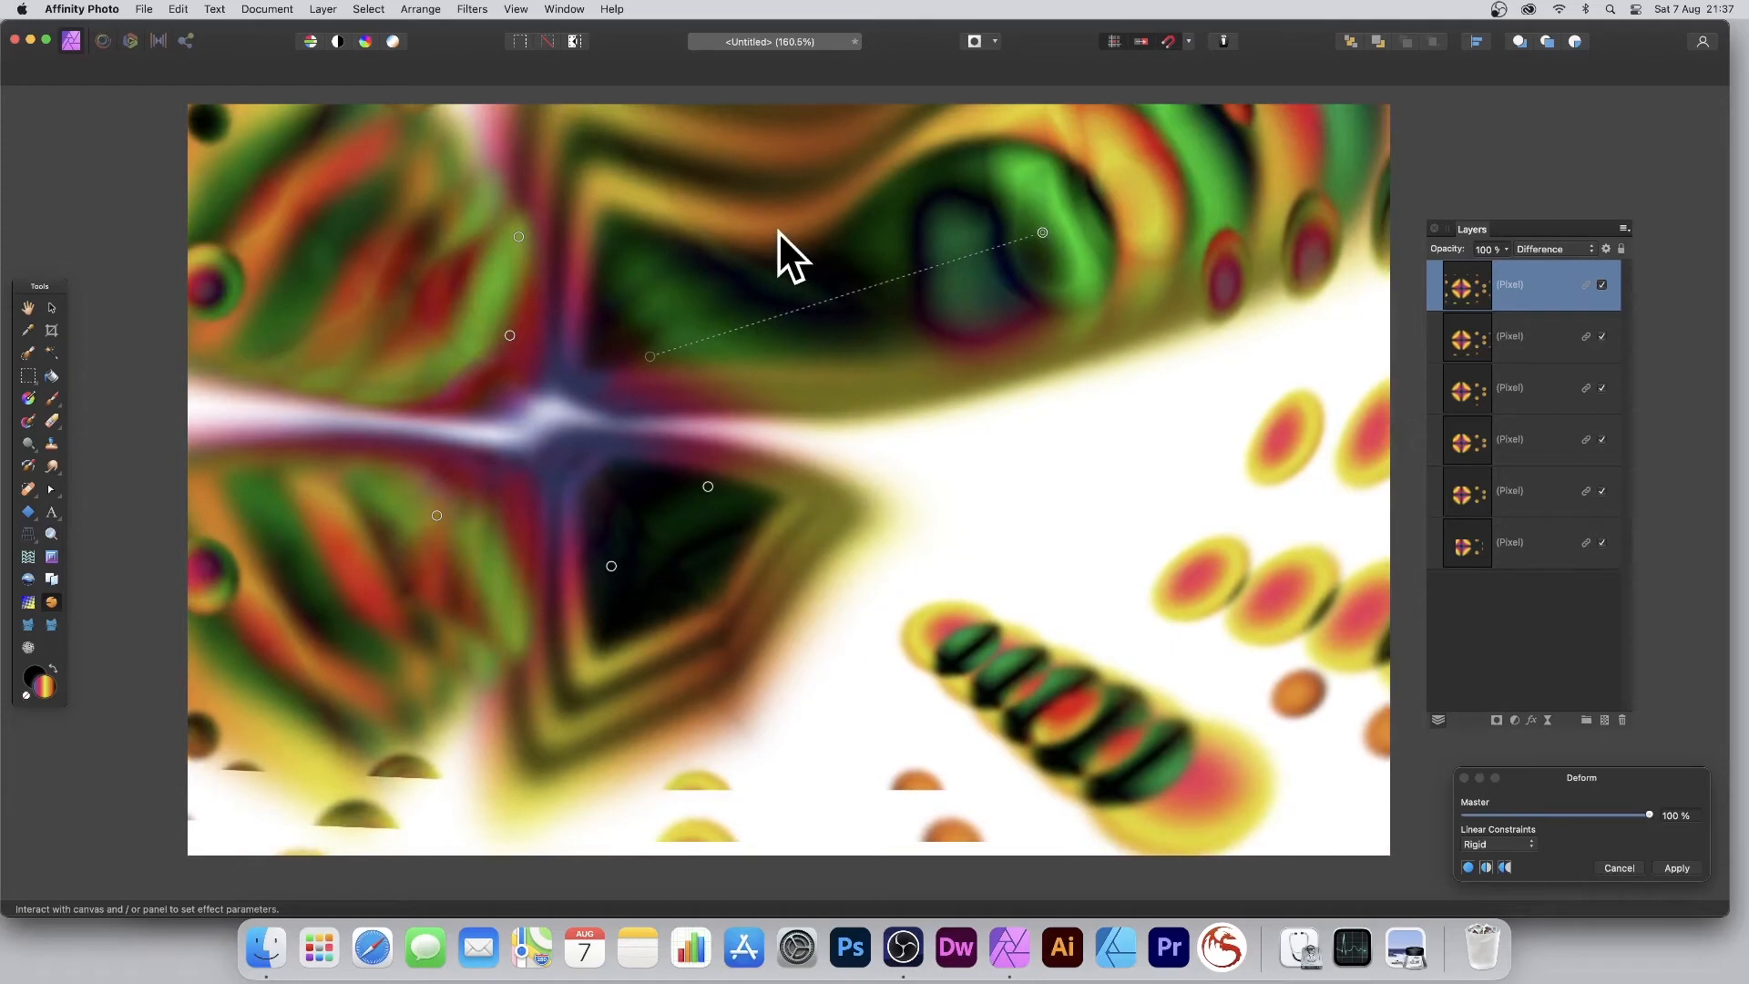
scroll(756, 238, up, 1)
click(654, 493)
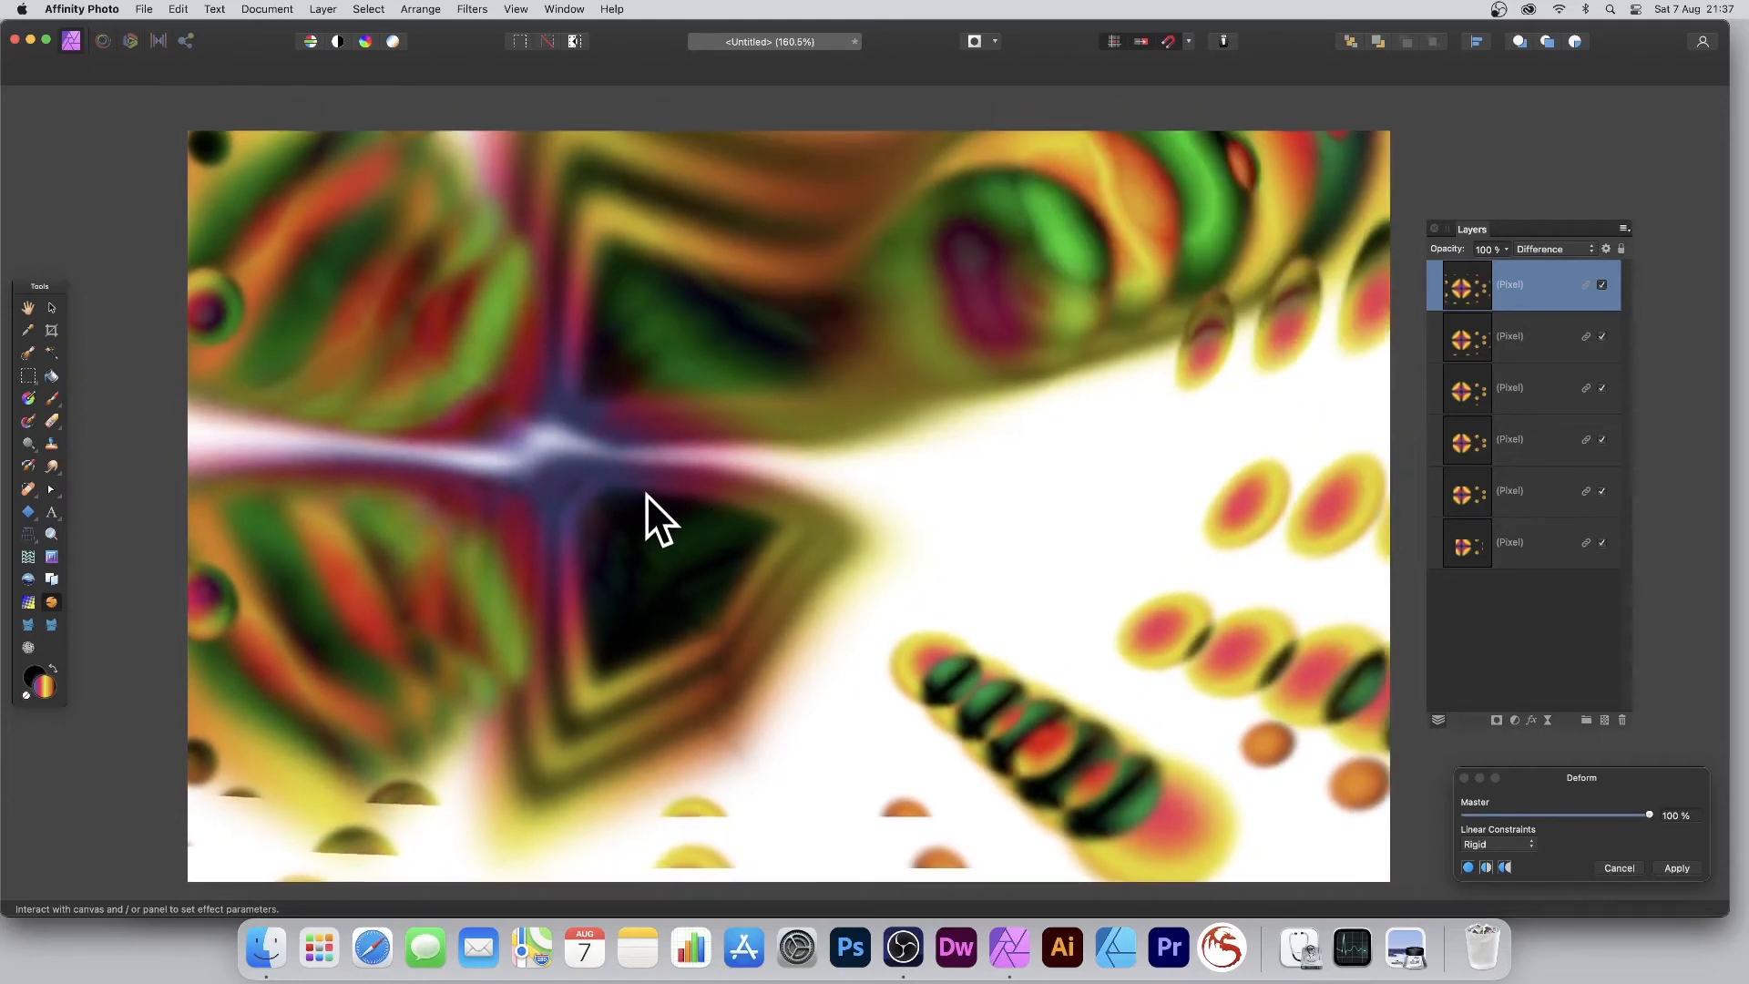
scroll(647, 494, down, 1)
drag(614, 513, 1014, 562)
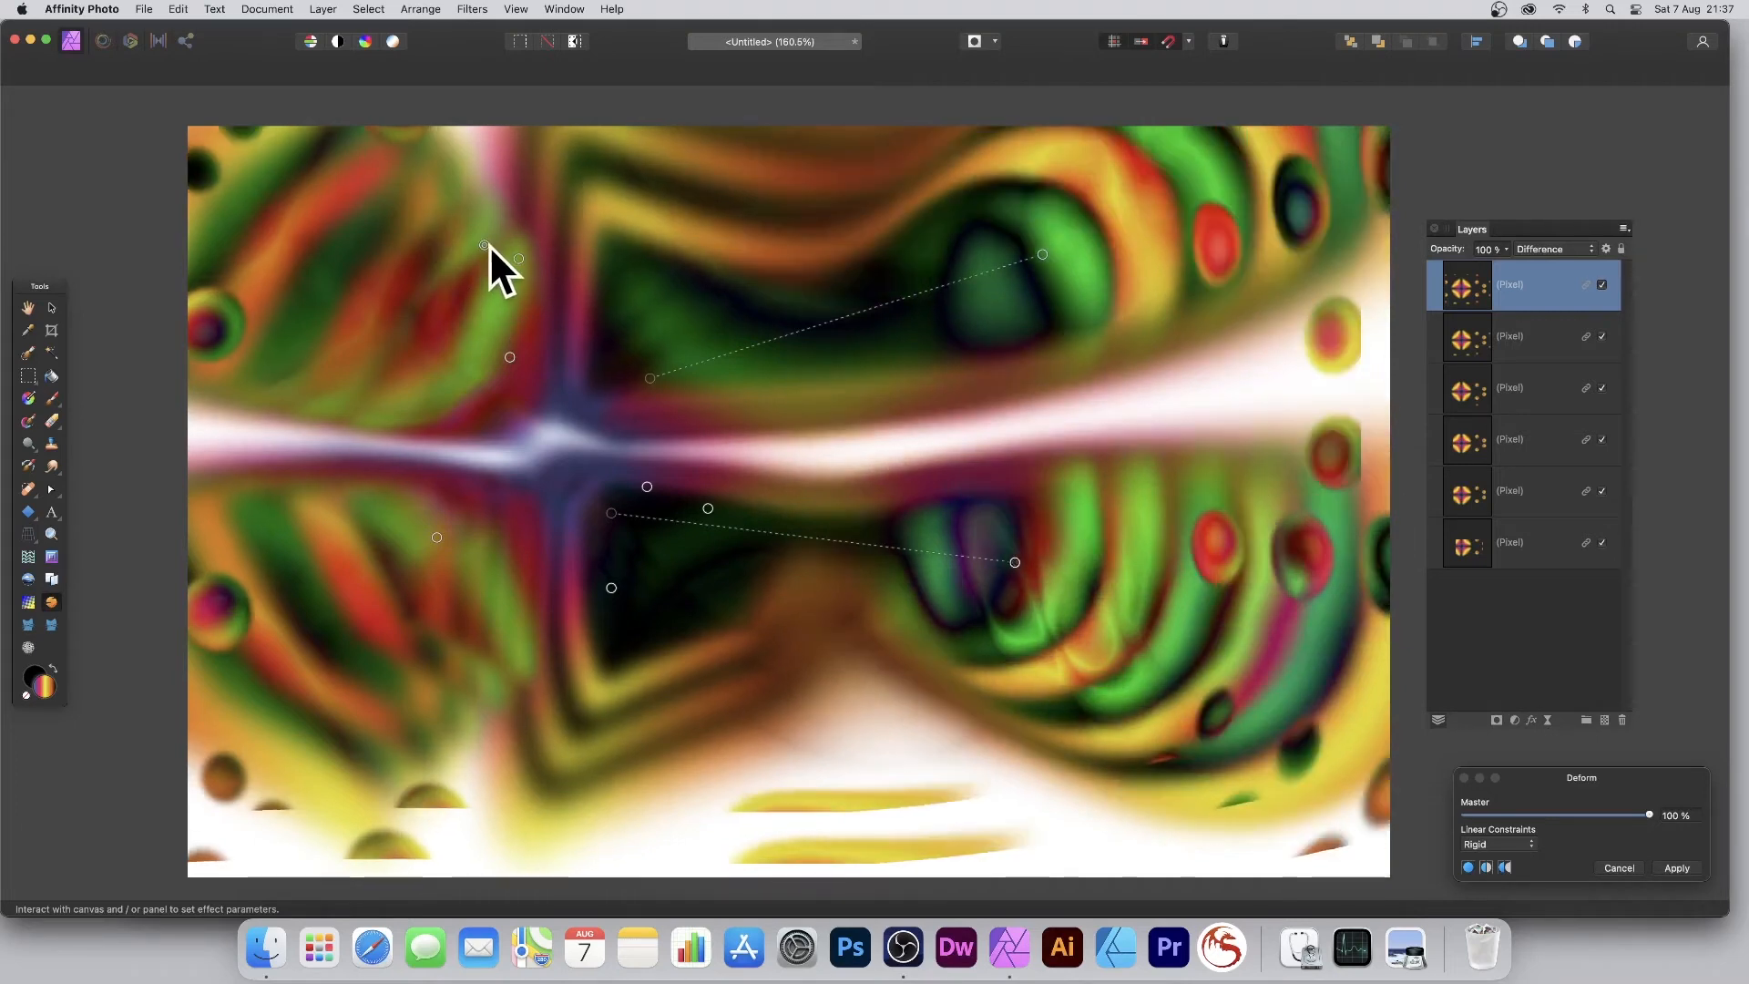
Pull four more Deform points towards the left edge, upper left, top and lower right of the artwork, and apply the deformation
drag(484, 244, 214, 398)
drag(794, 386, 466, 290)
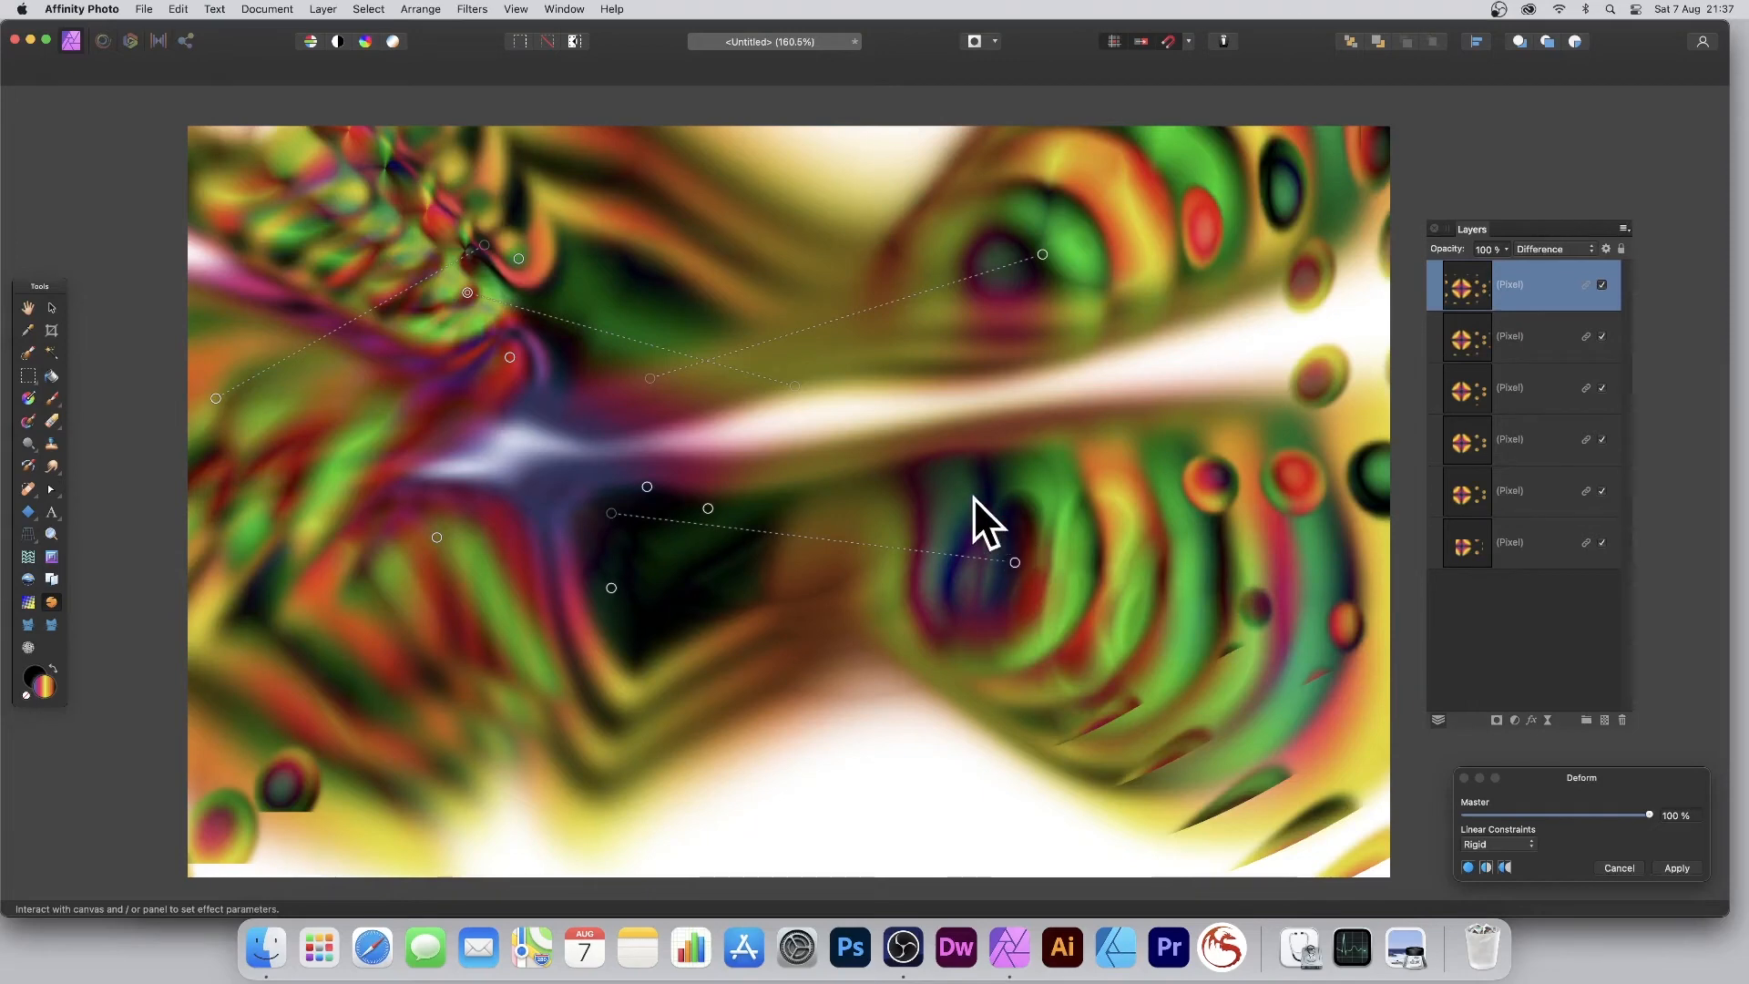
drag(972, 499, 773, 150)
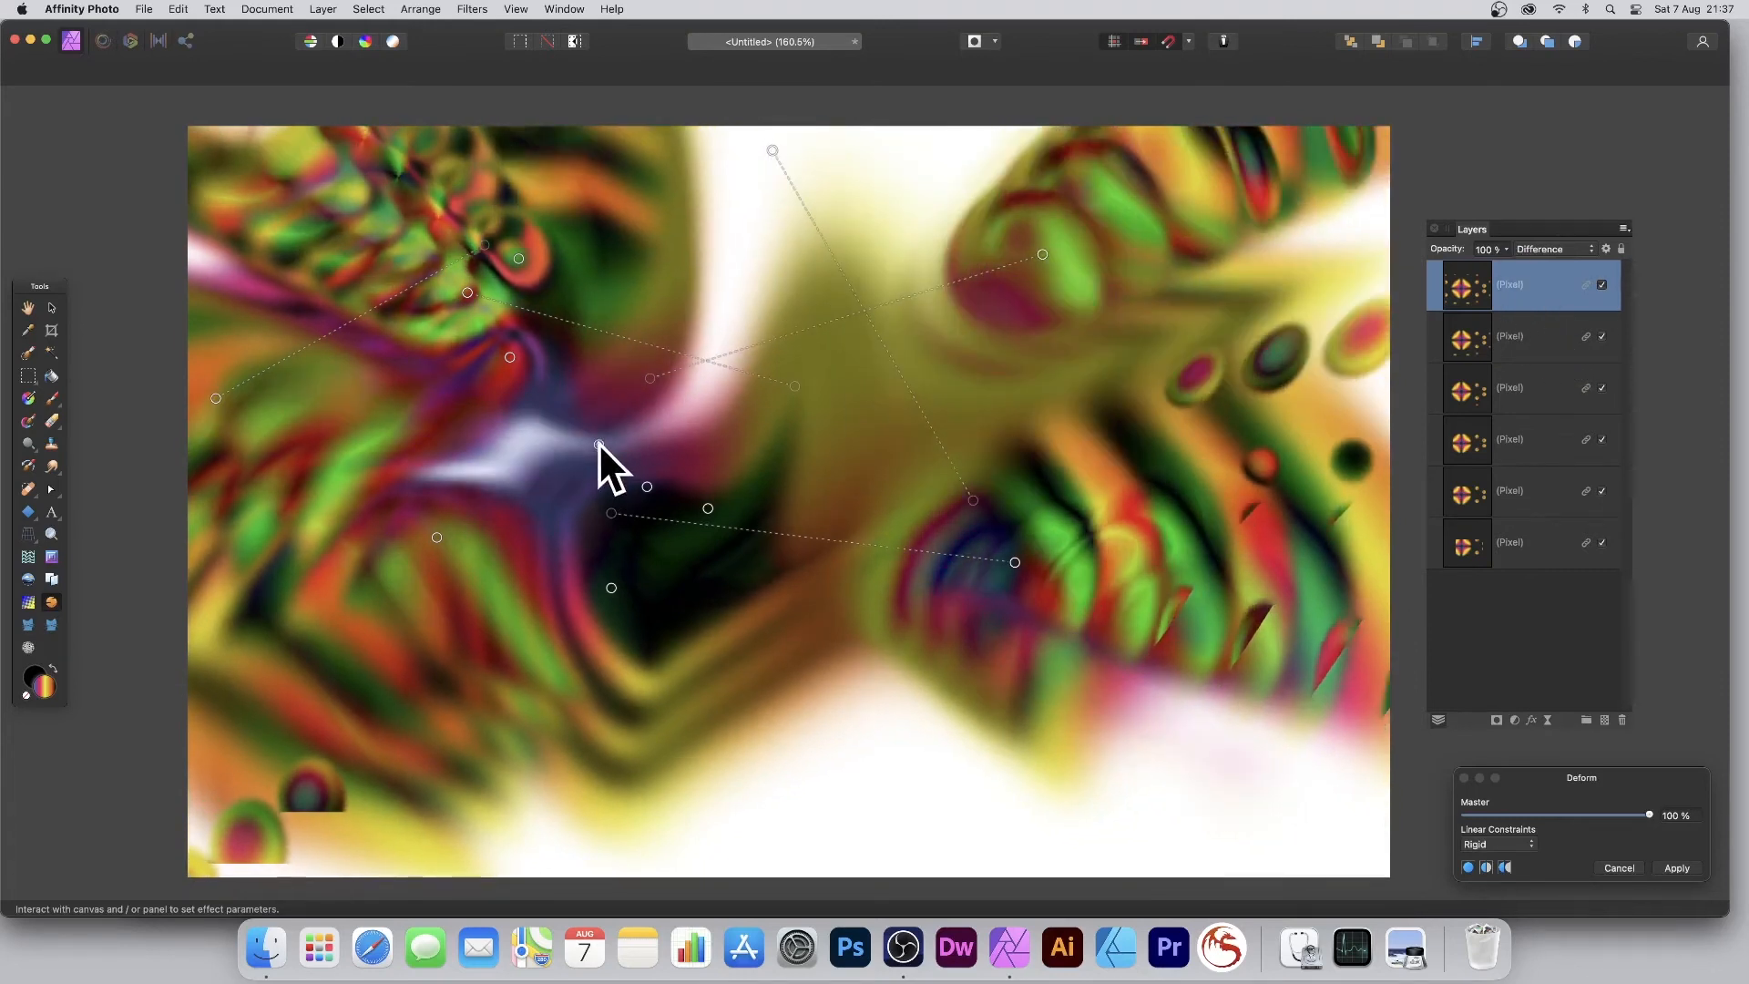
drag(598, 444, 877, 701)
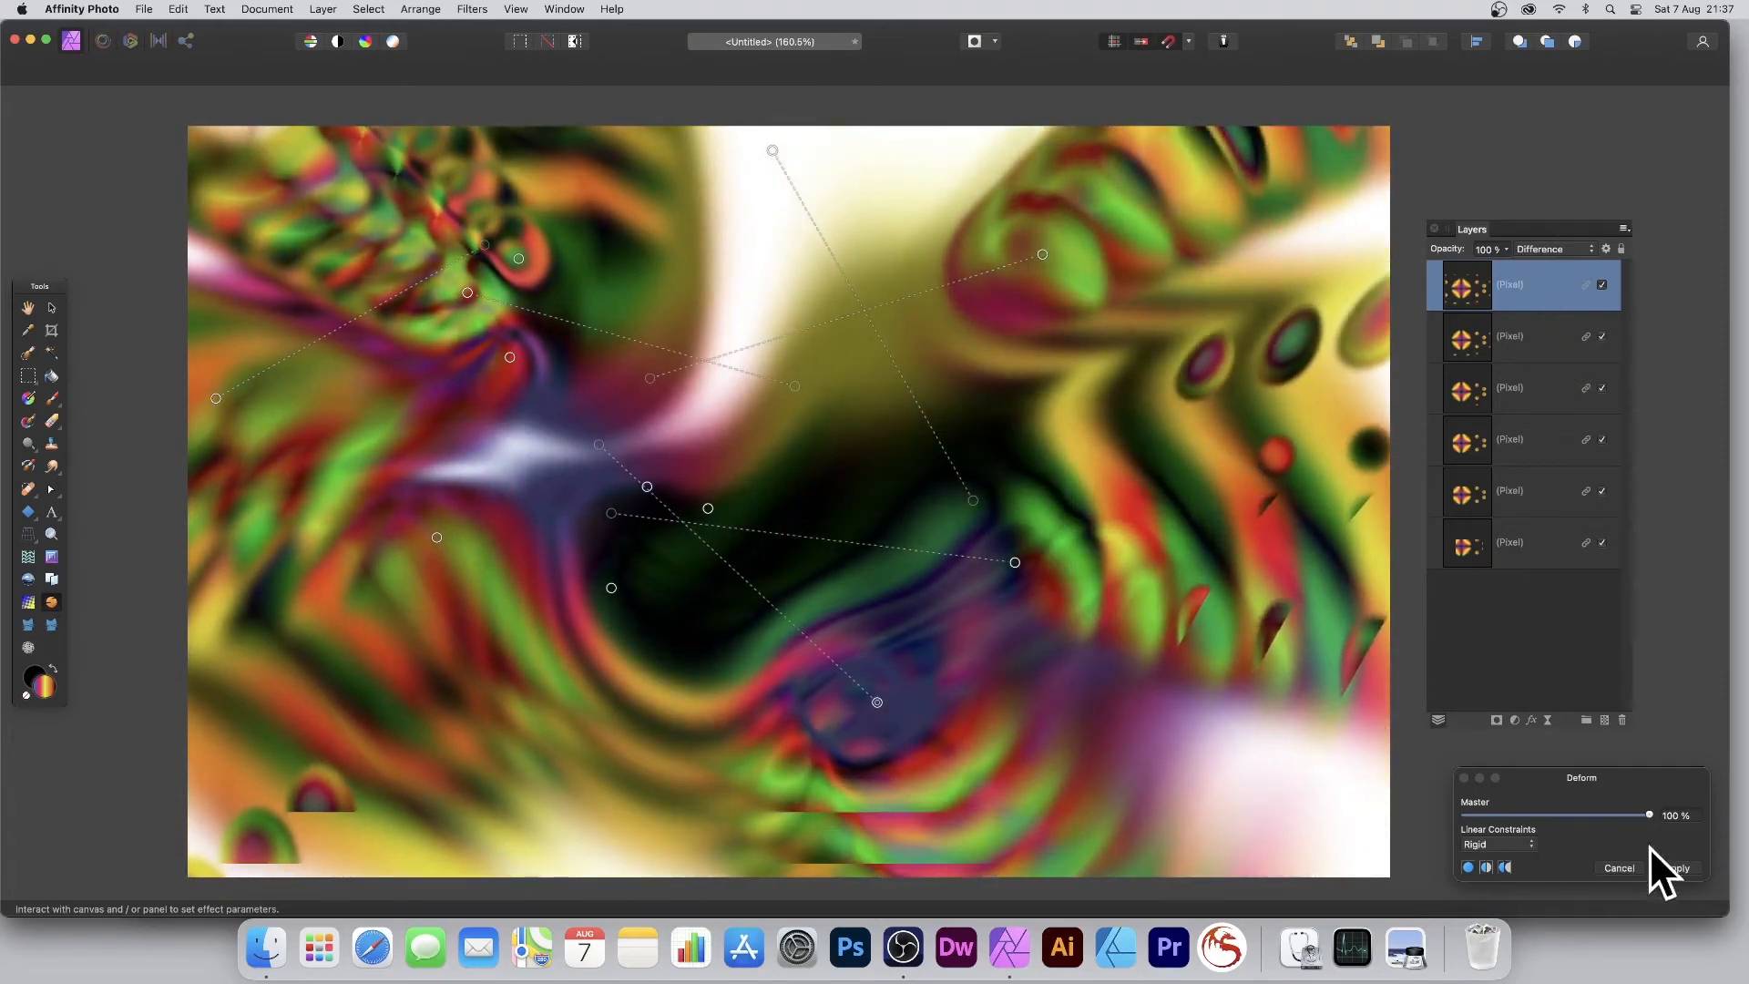
click(1676, 868)
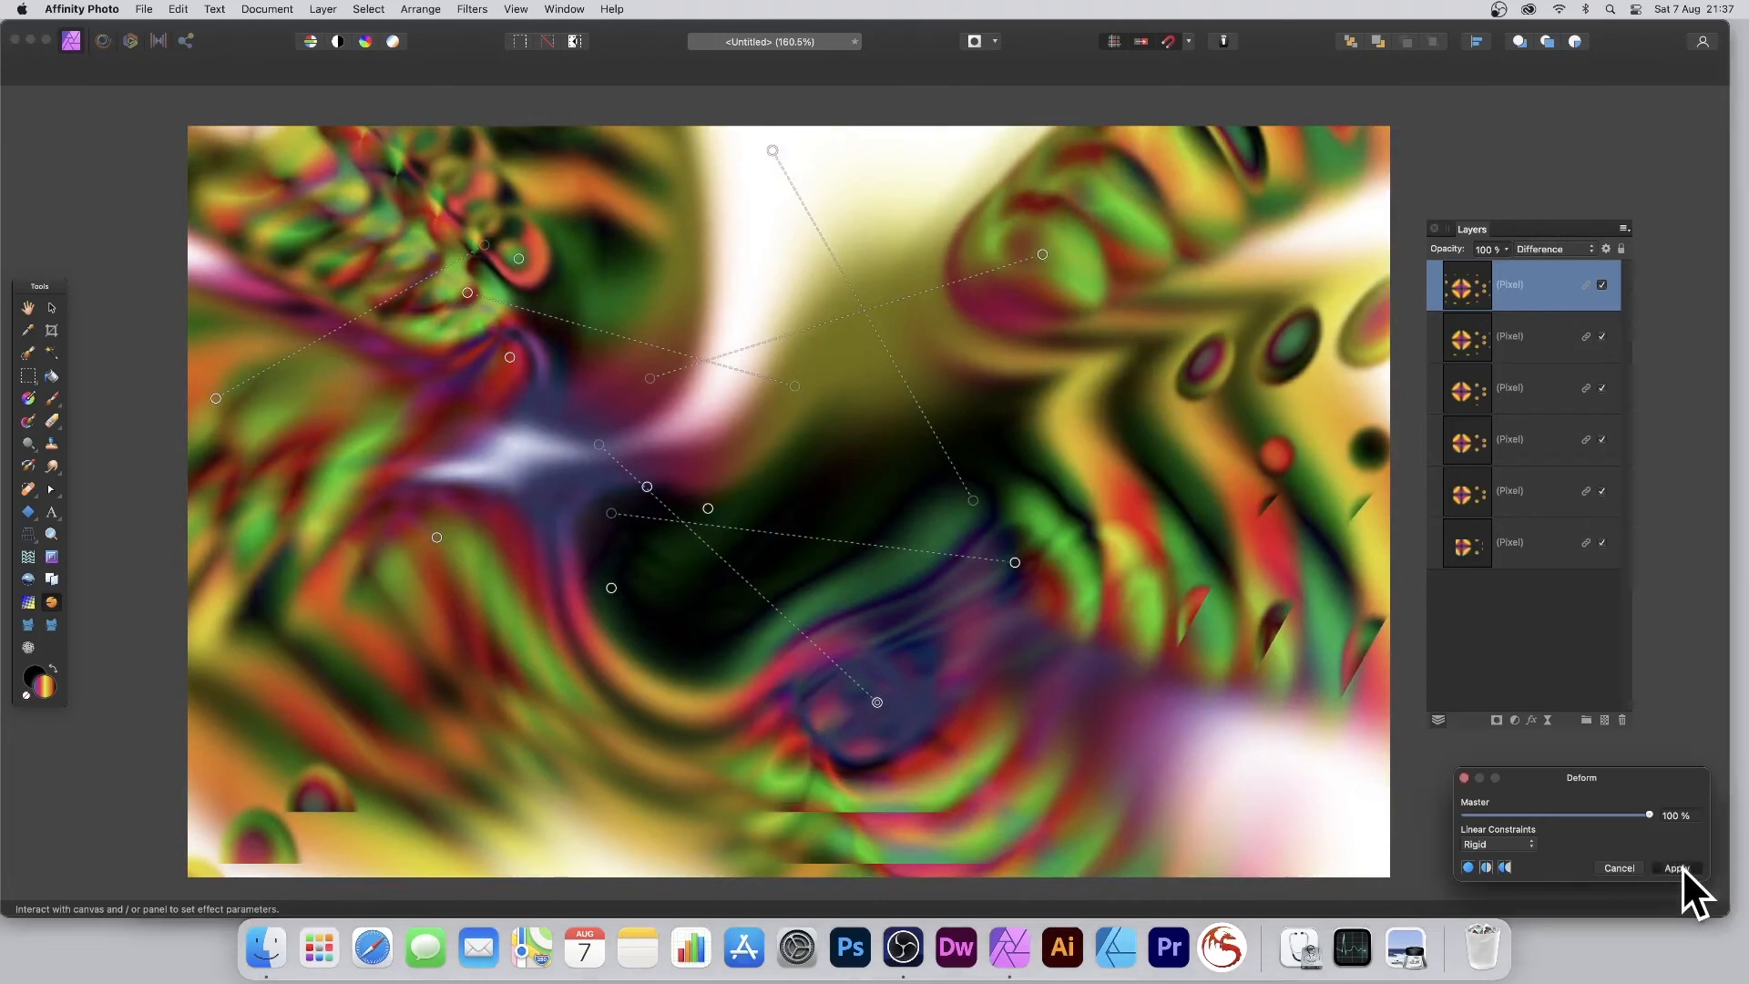
Repeat the Deform filter twice on the topmost layer and shrink the layer slightly from its lower-left corner
click(472, 9)
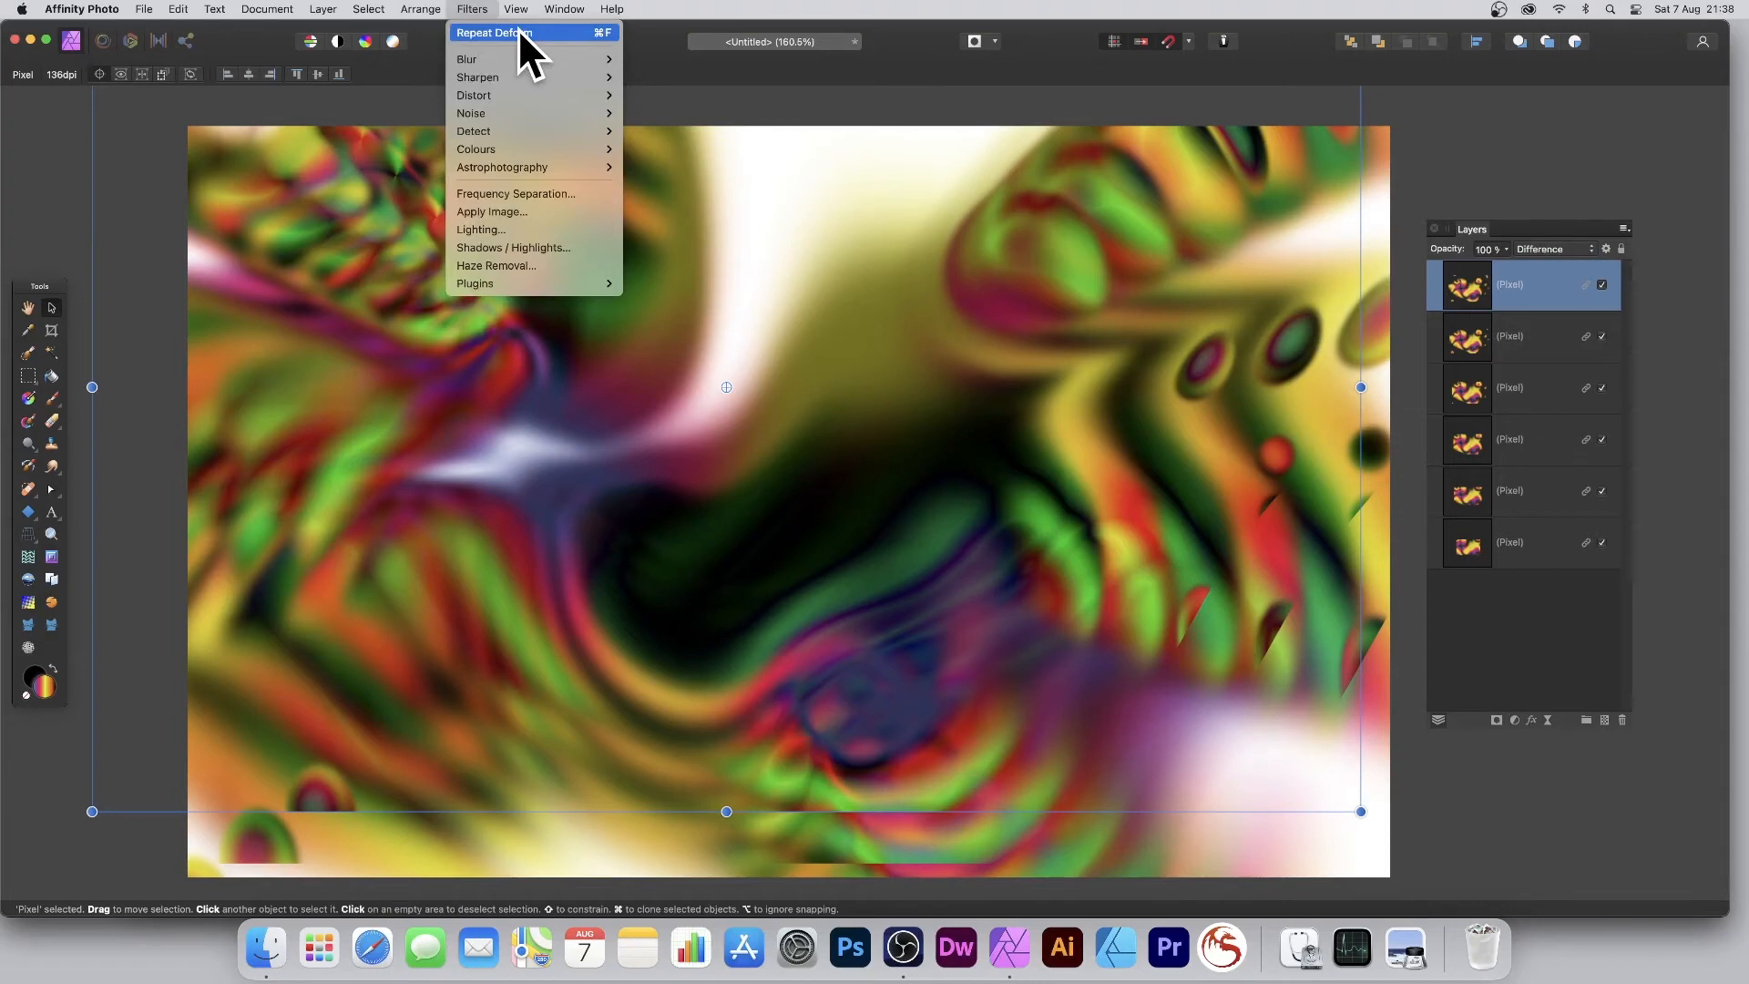
click(517, 32)
click(474, 11)
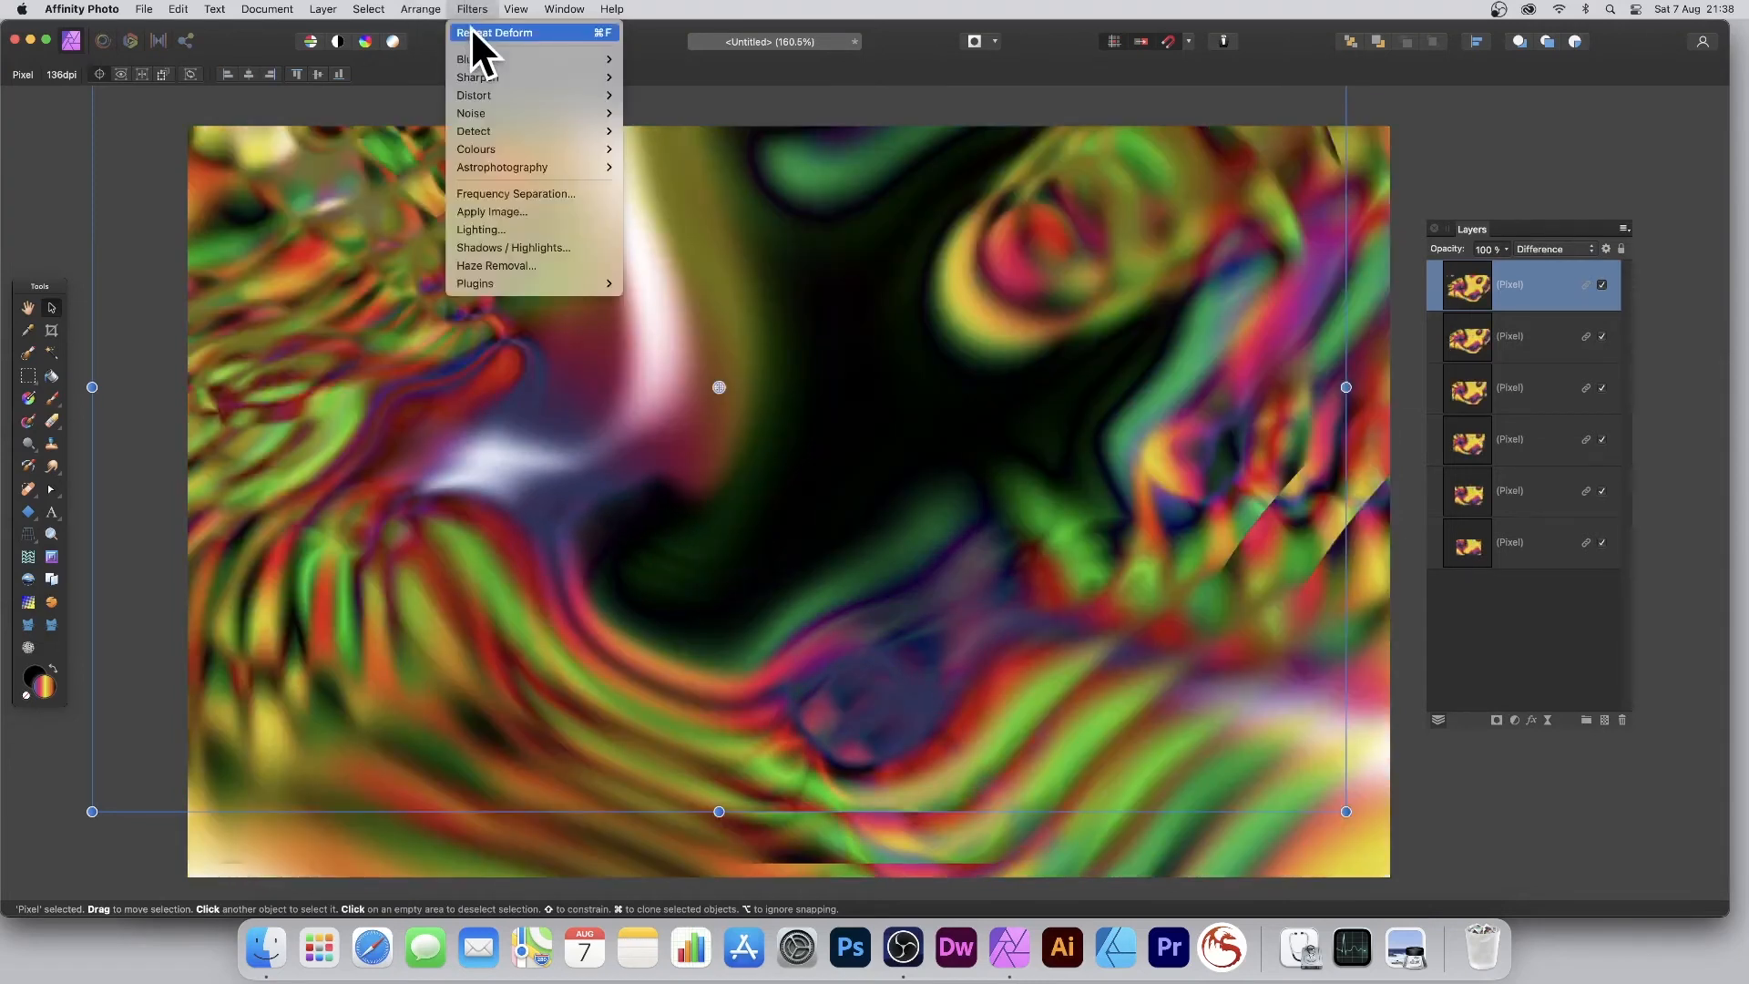
click(472, 33)
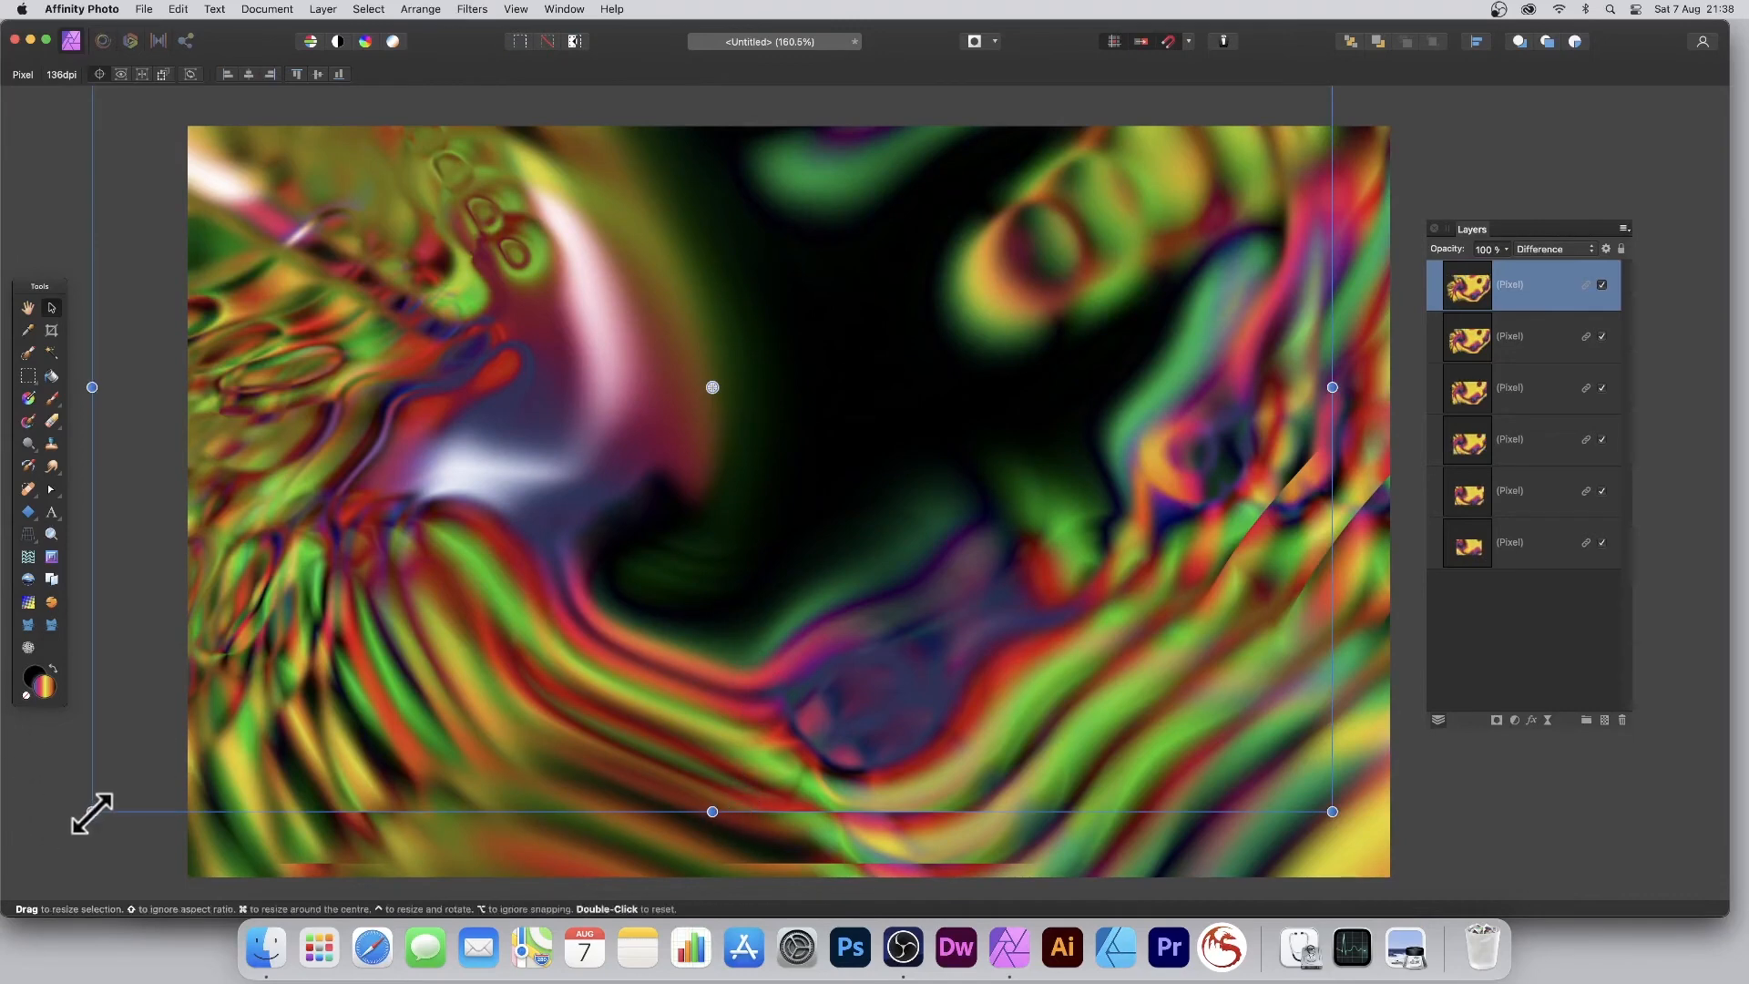
drag(92, 811, 153, 770)
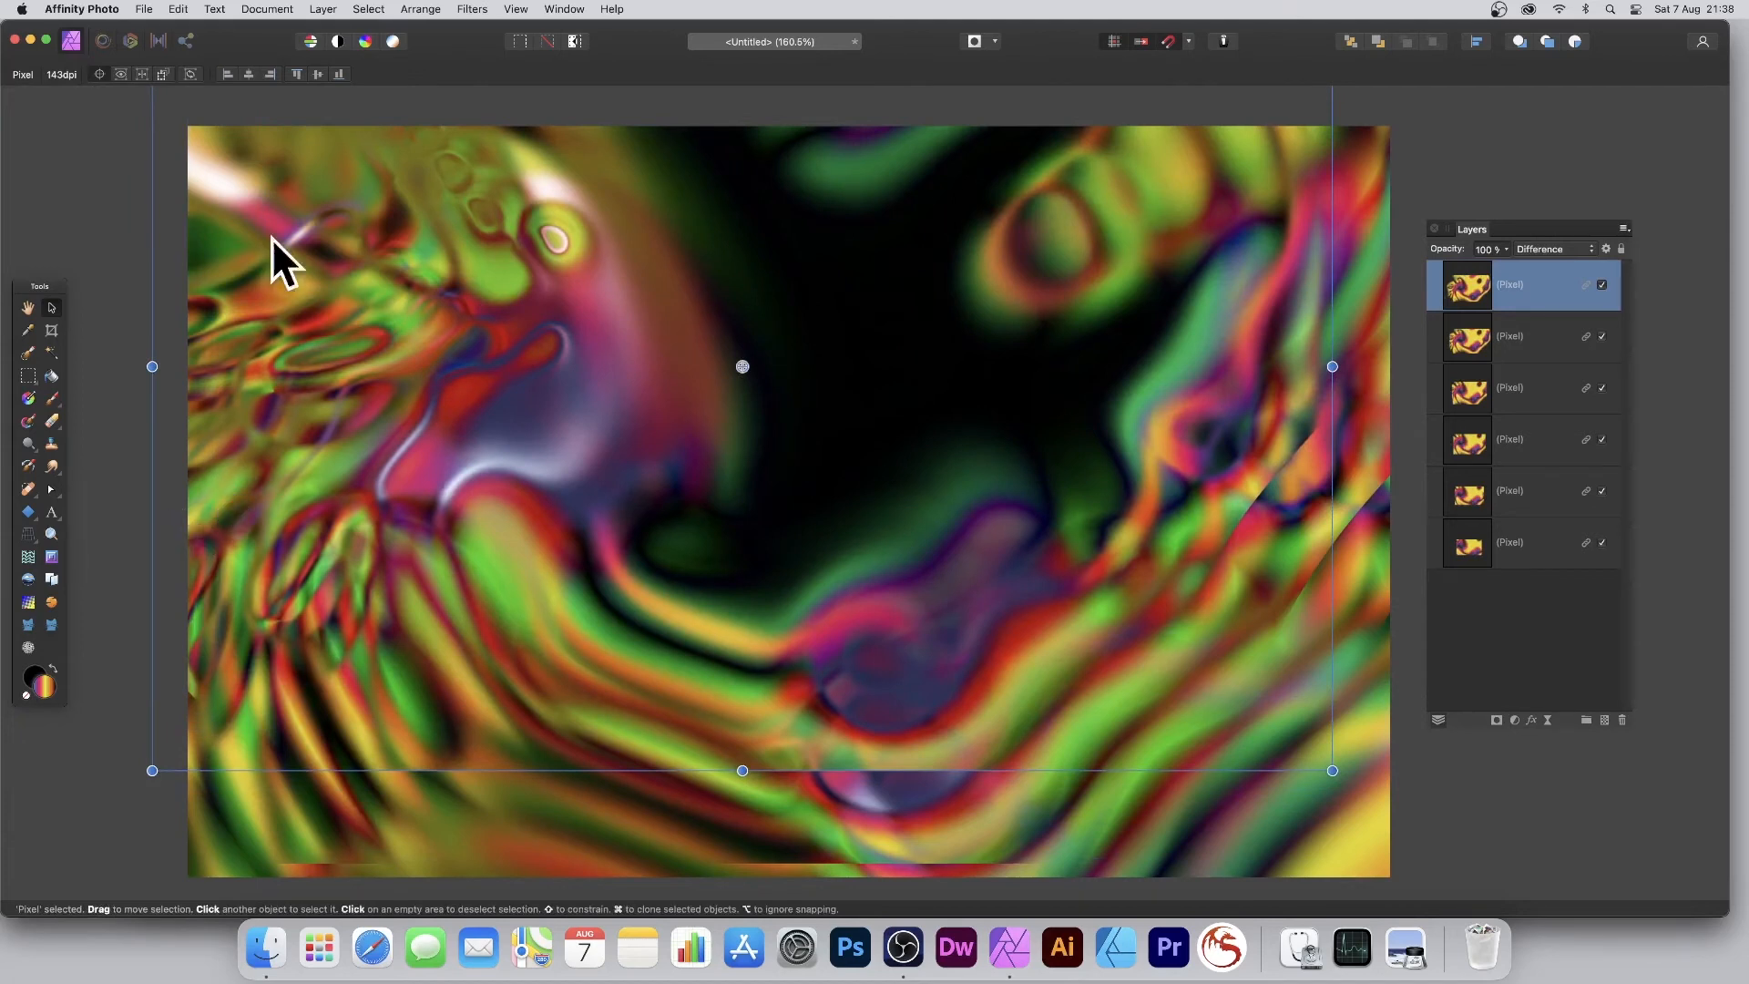
Start the Twirl filter on the topmost layer and try different twirl centres across the artwork, raising the radius to about 1023 px
click(470, 8)
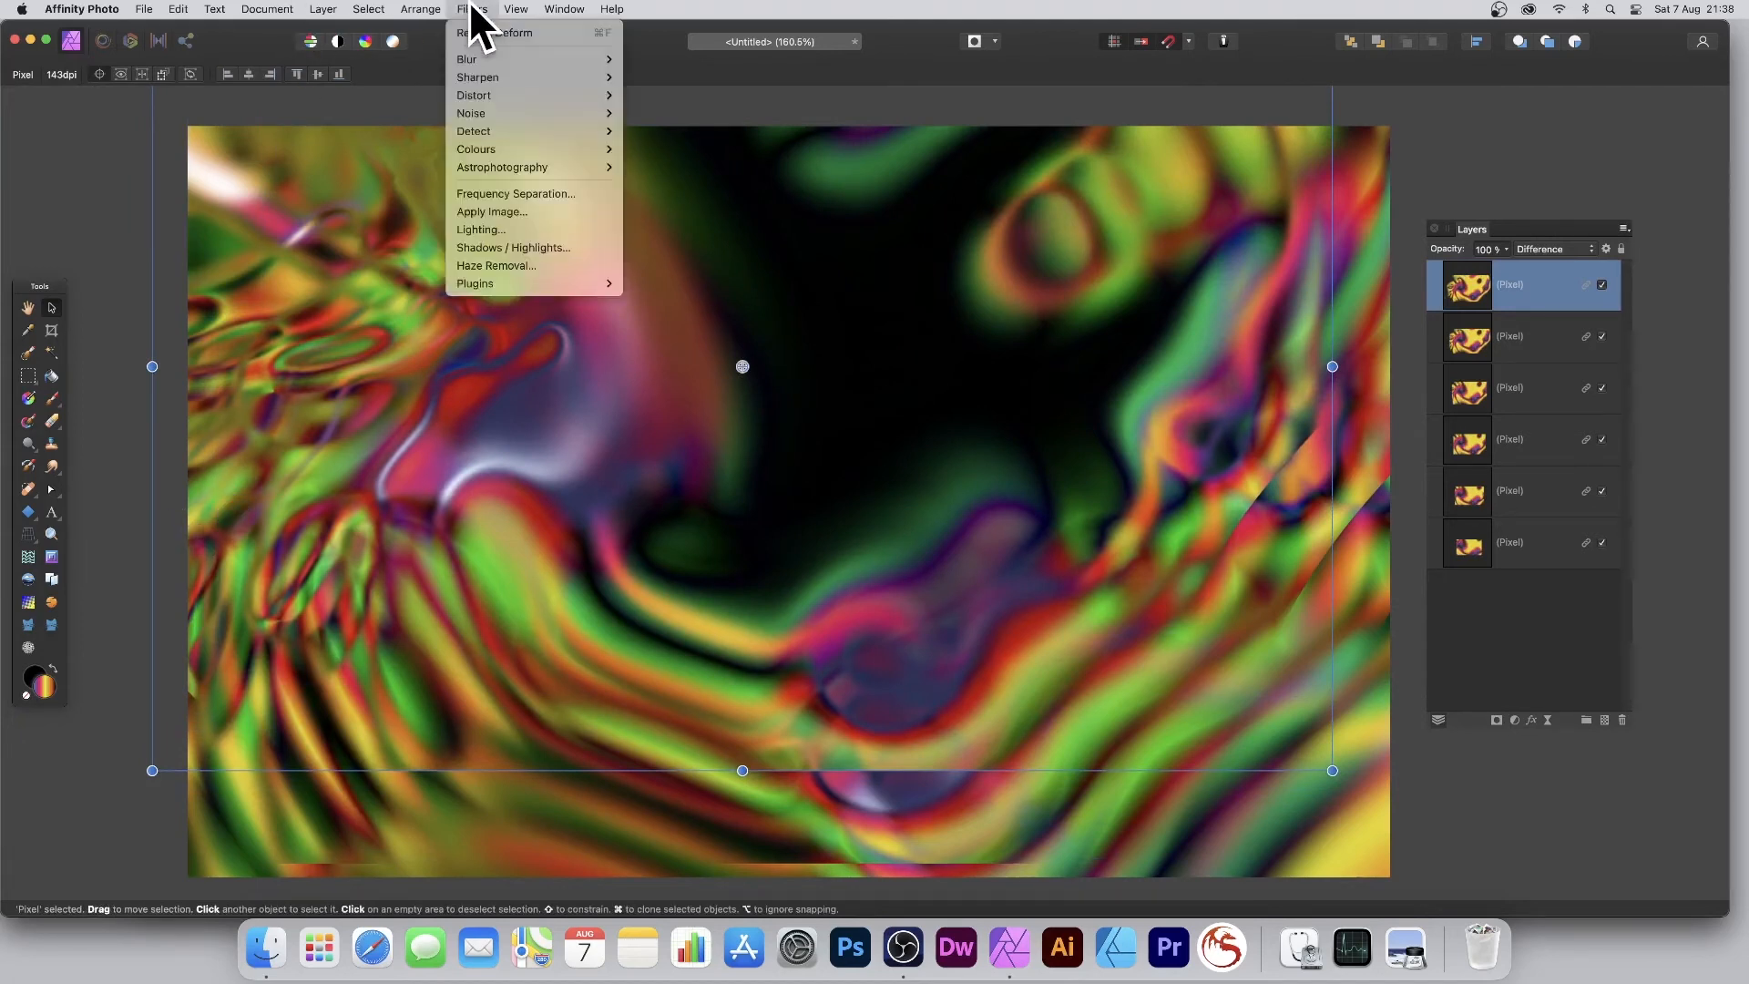
mouse_move(484, 97)
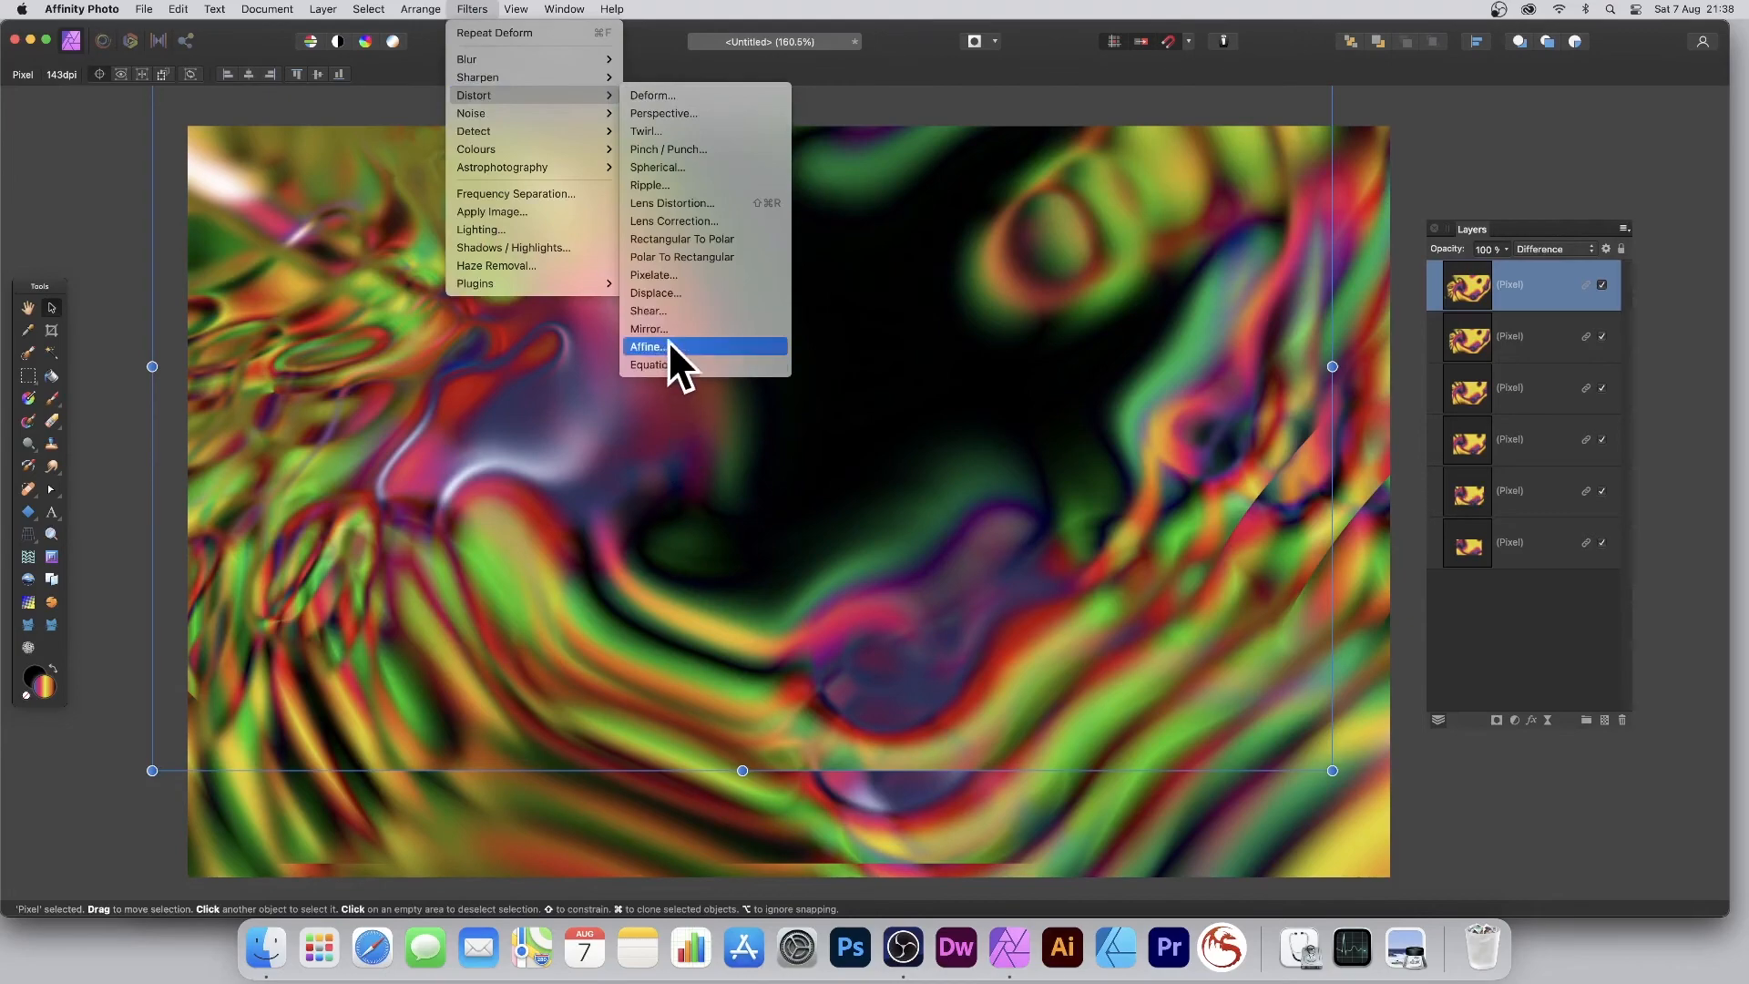
click(663, 130)
drag(749, 319, 490, 86)
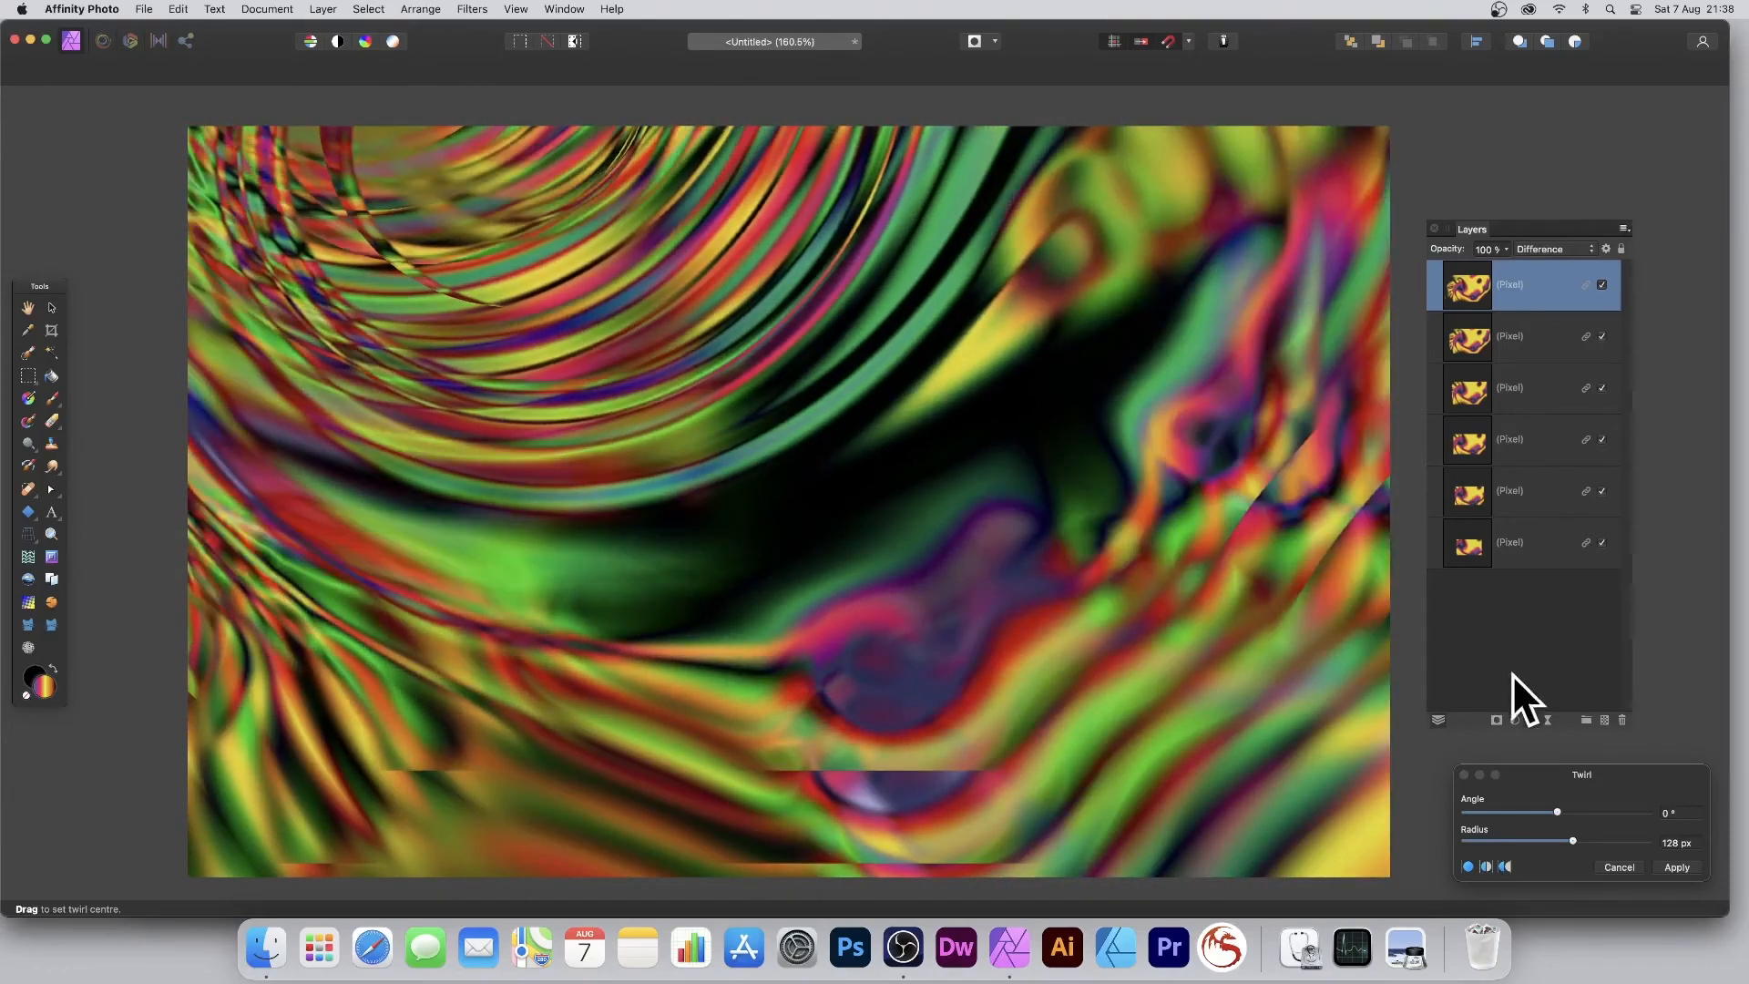
drag(1570, 774, 674, 301)
drag(389, 280, 915, 623)
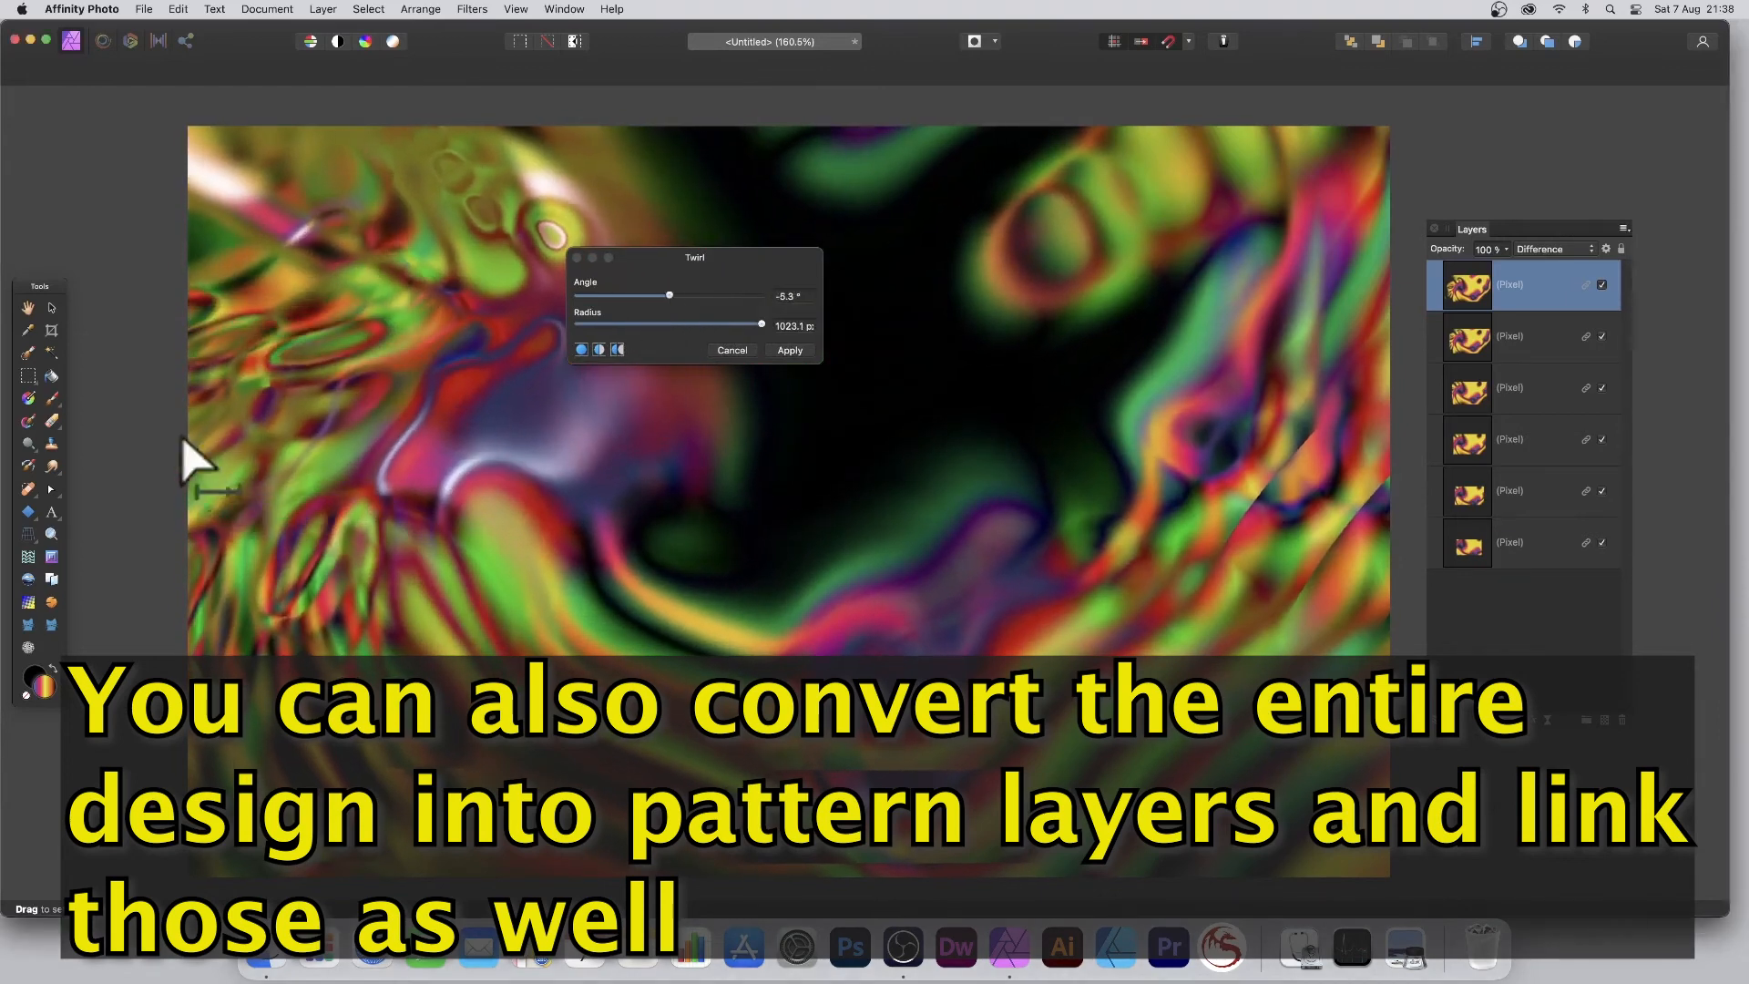
Set the twirl angle to 720° and the radius to about 442 px, moving the twirl centre to the lower middle of the artwork
drag(694, 324, 768, 293)
click(557, 226)
drag(557, 226, 587, 526)
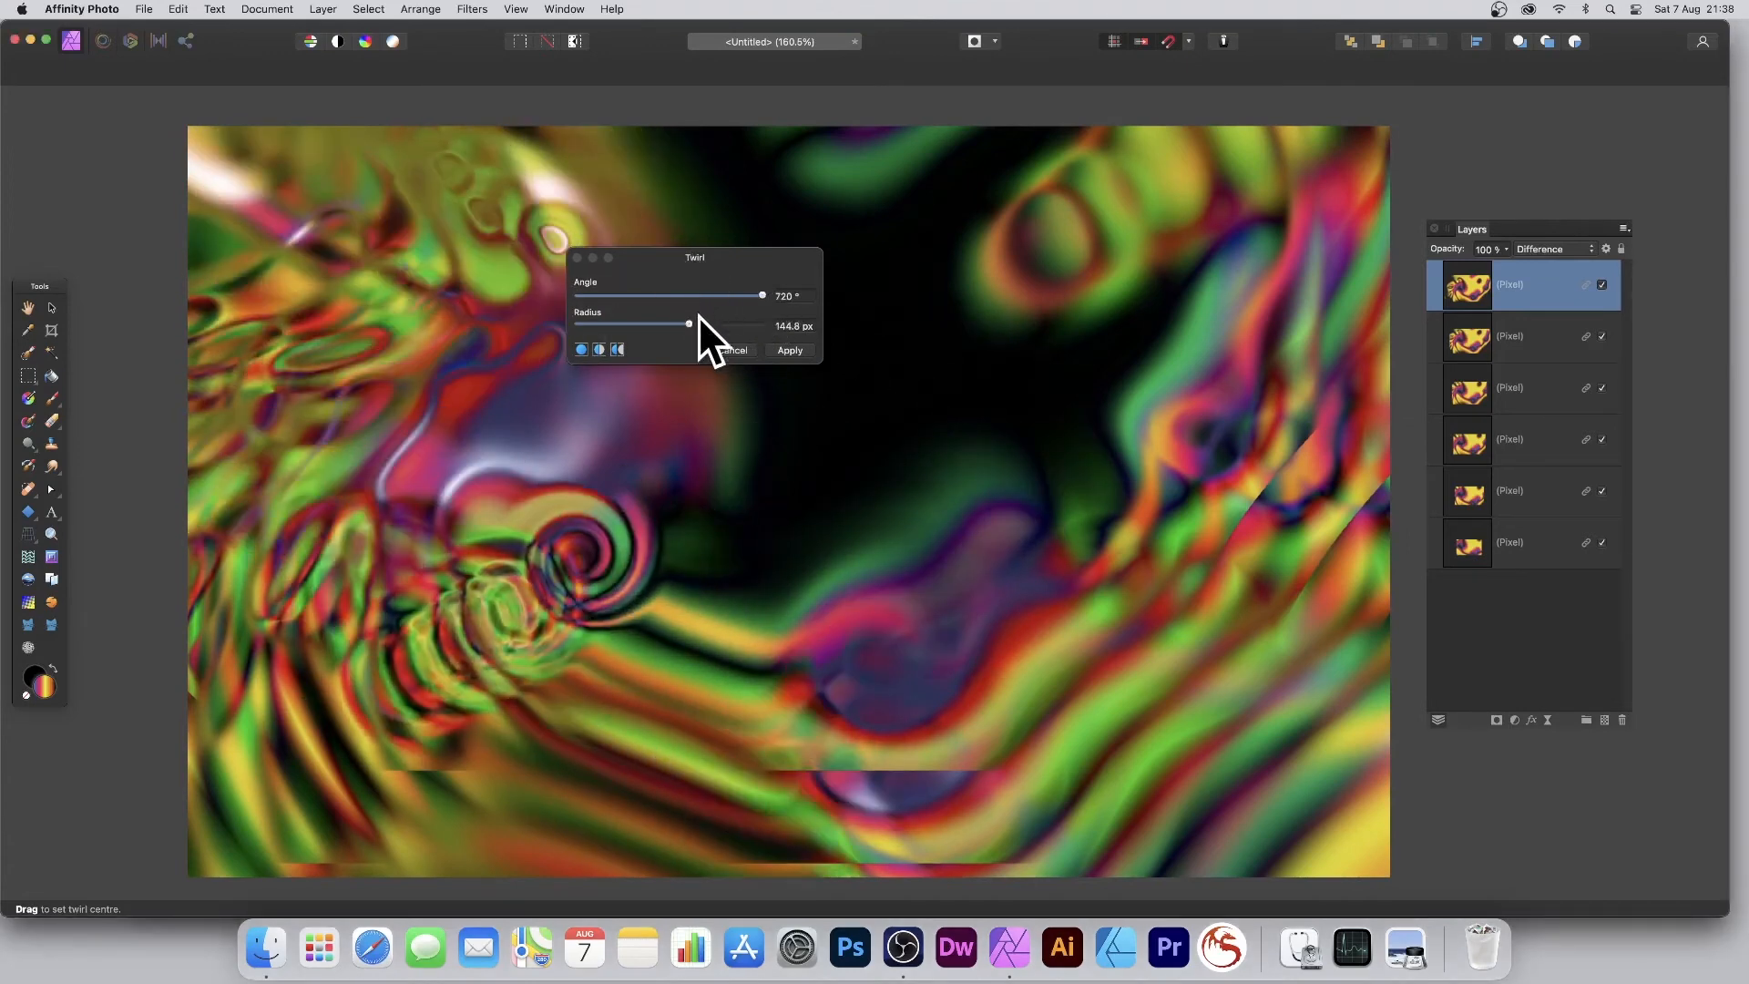
drag(698, 317, 740, 323)
drag(542, 564, 740, 606)
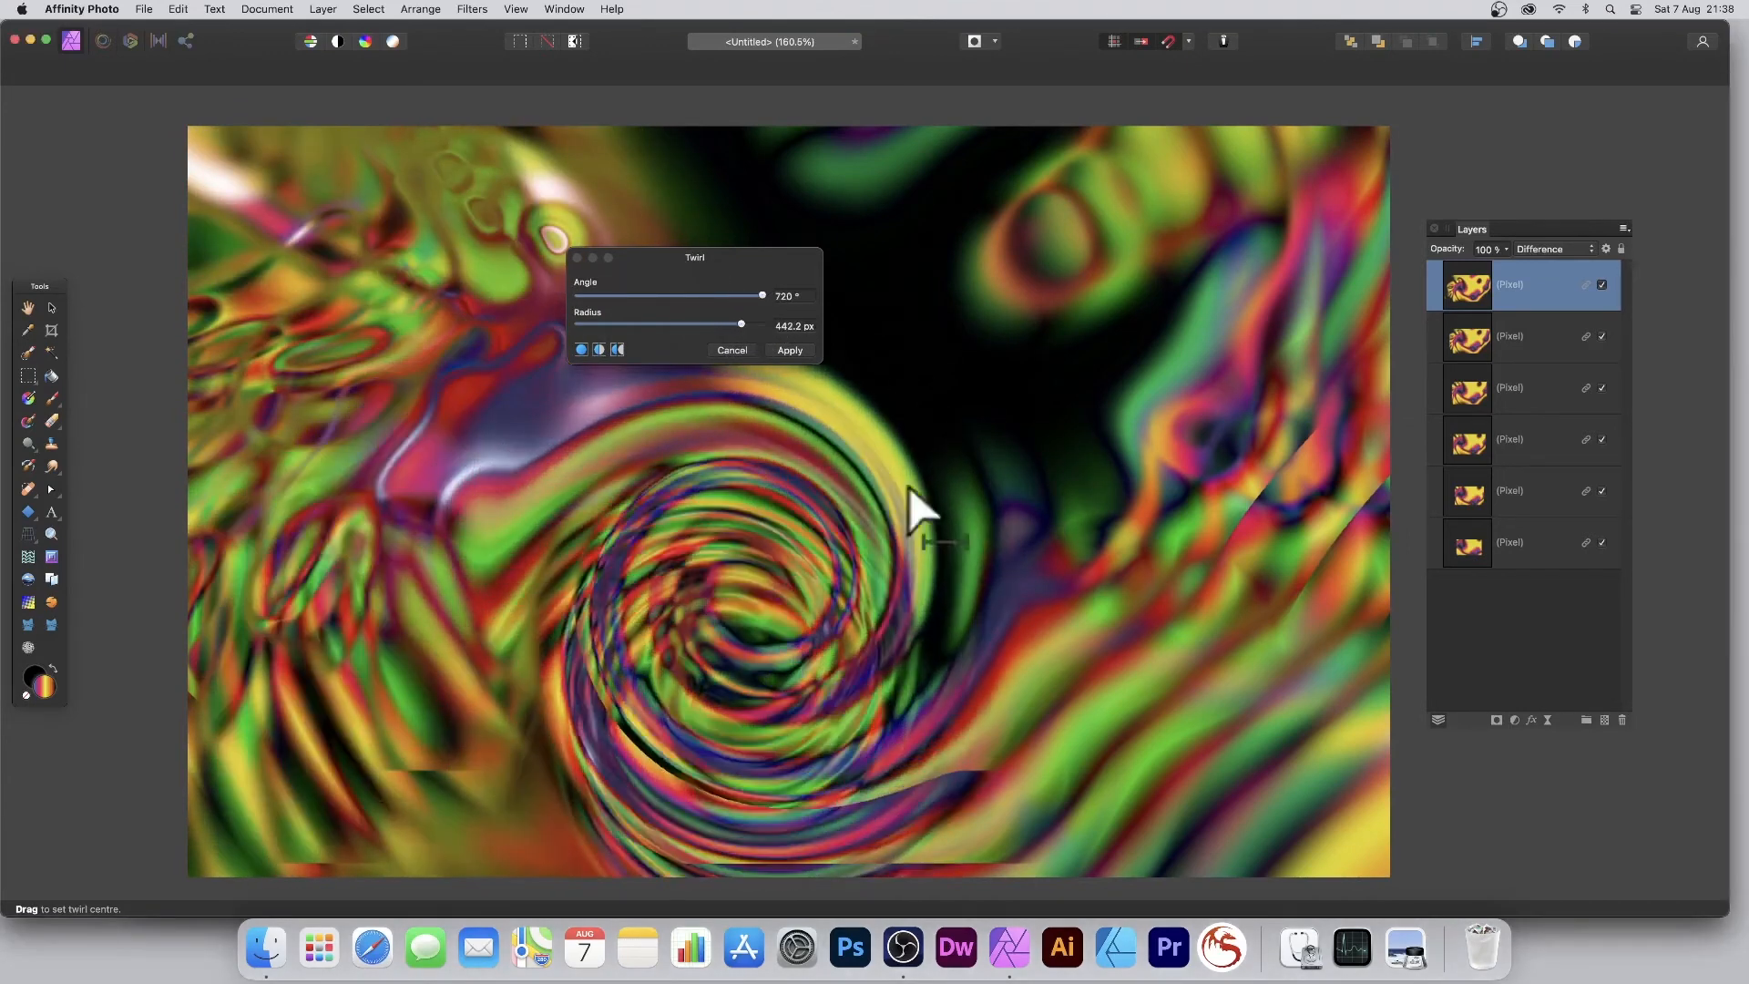
Try the Overlay blend mode on the topmost layer and settle on Negation
click(1540, 248)
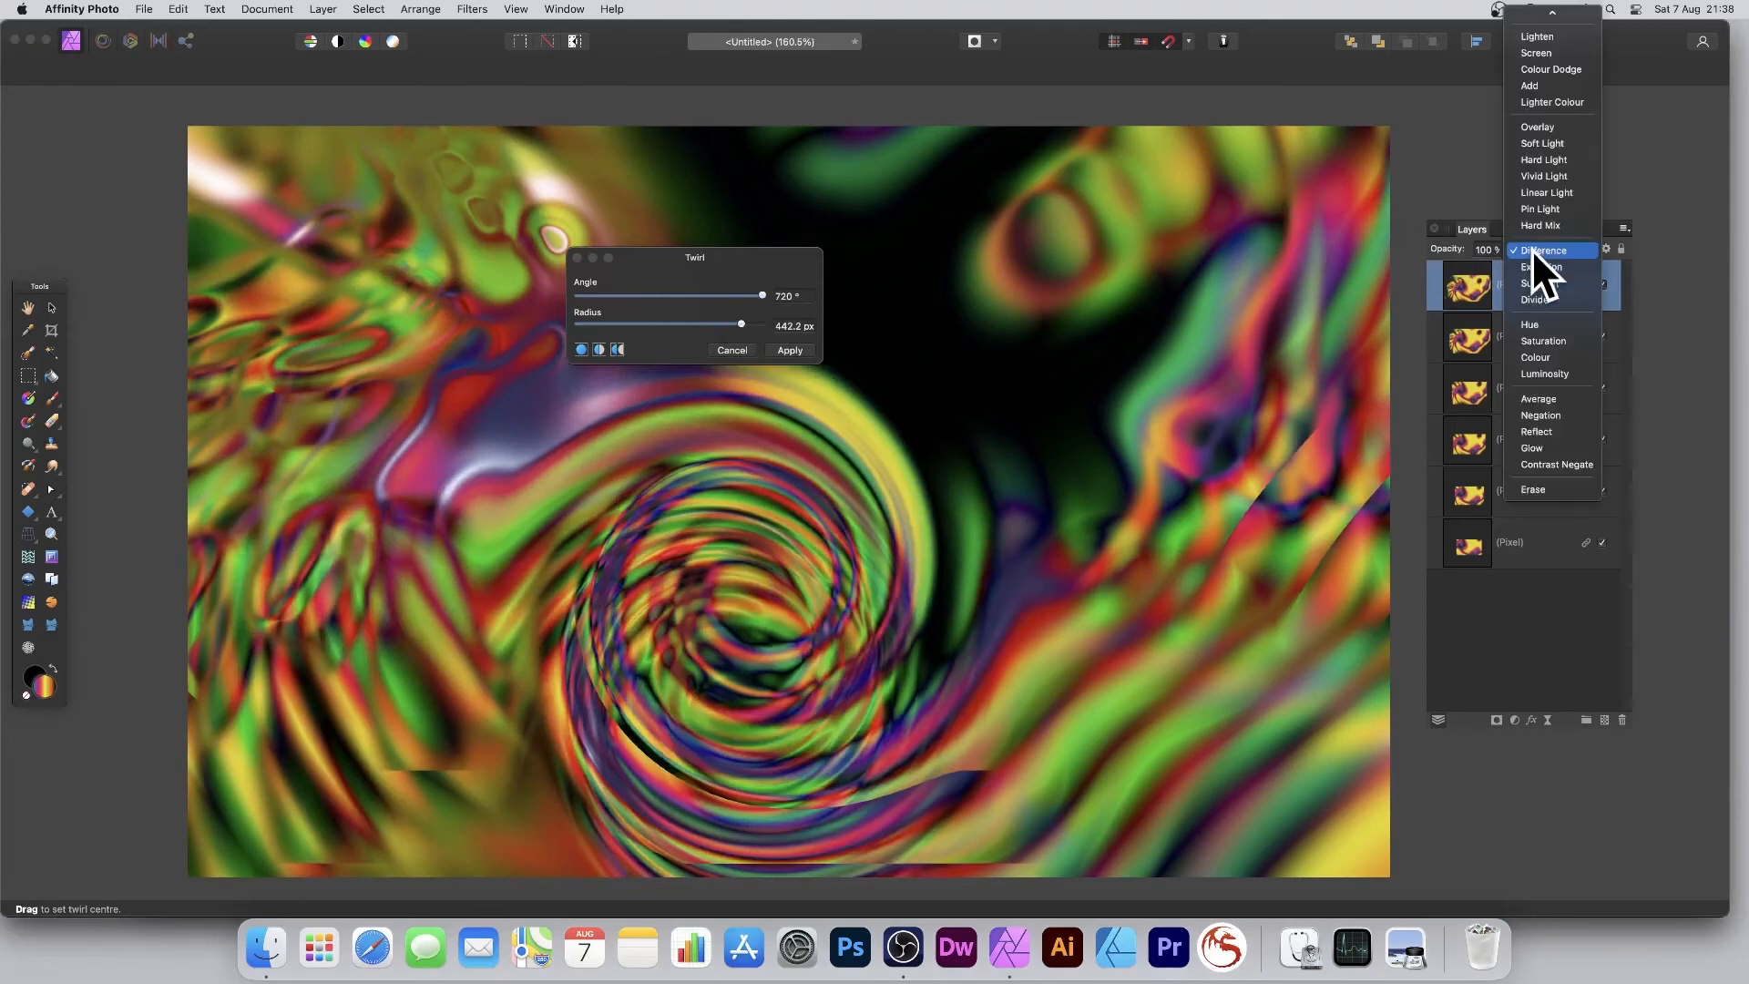
click(1544, 127)
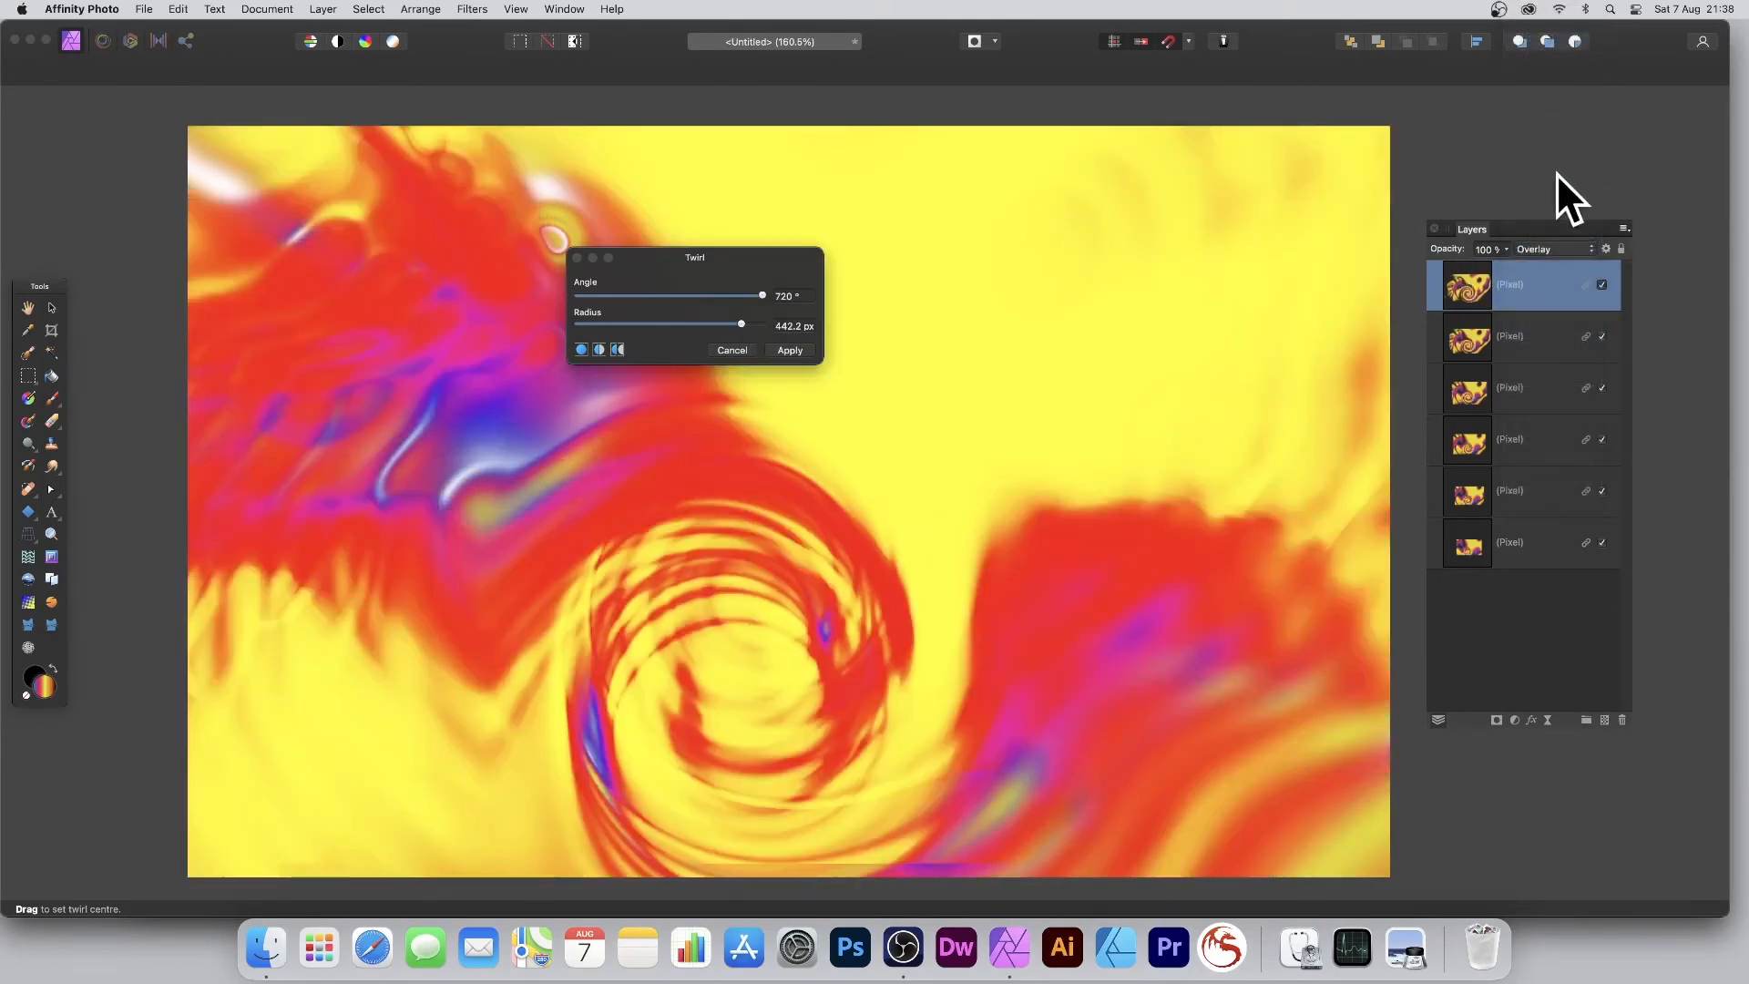
click(1545, 257)
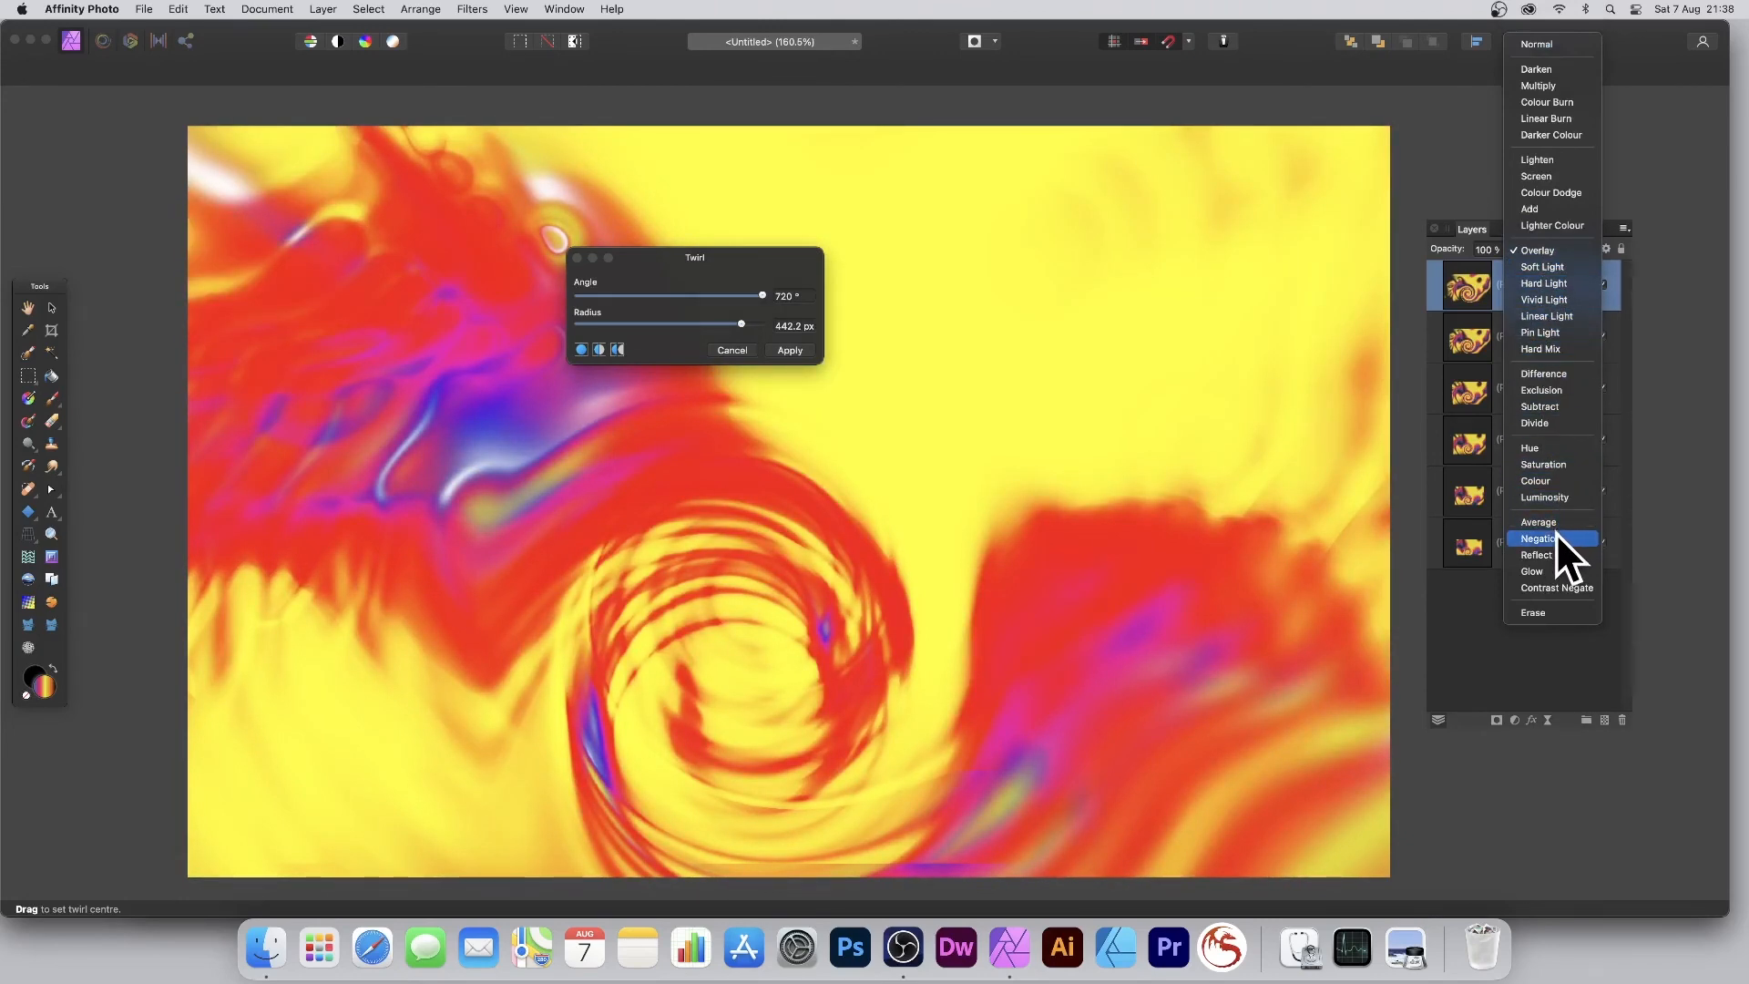
click(1555, 537)
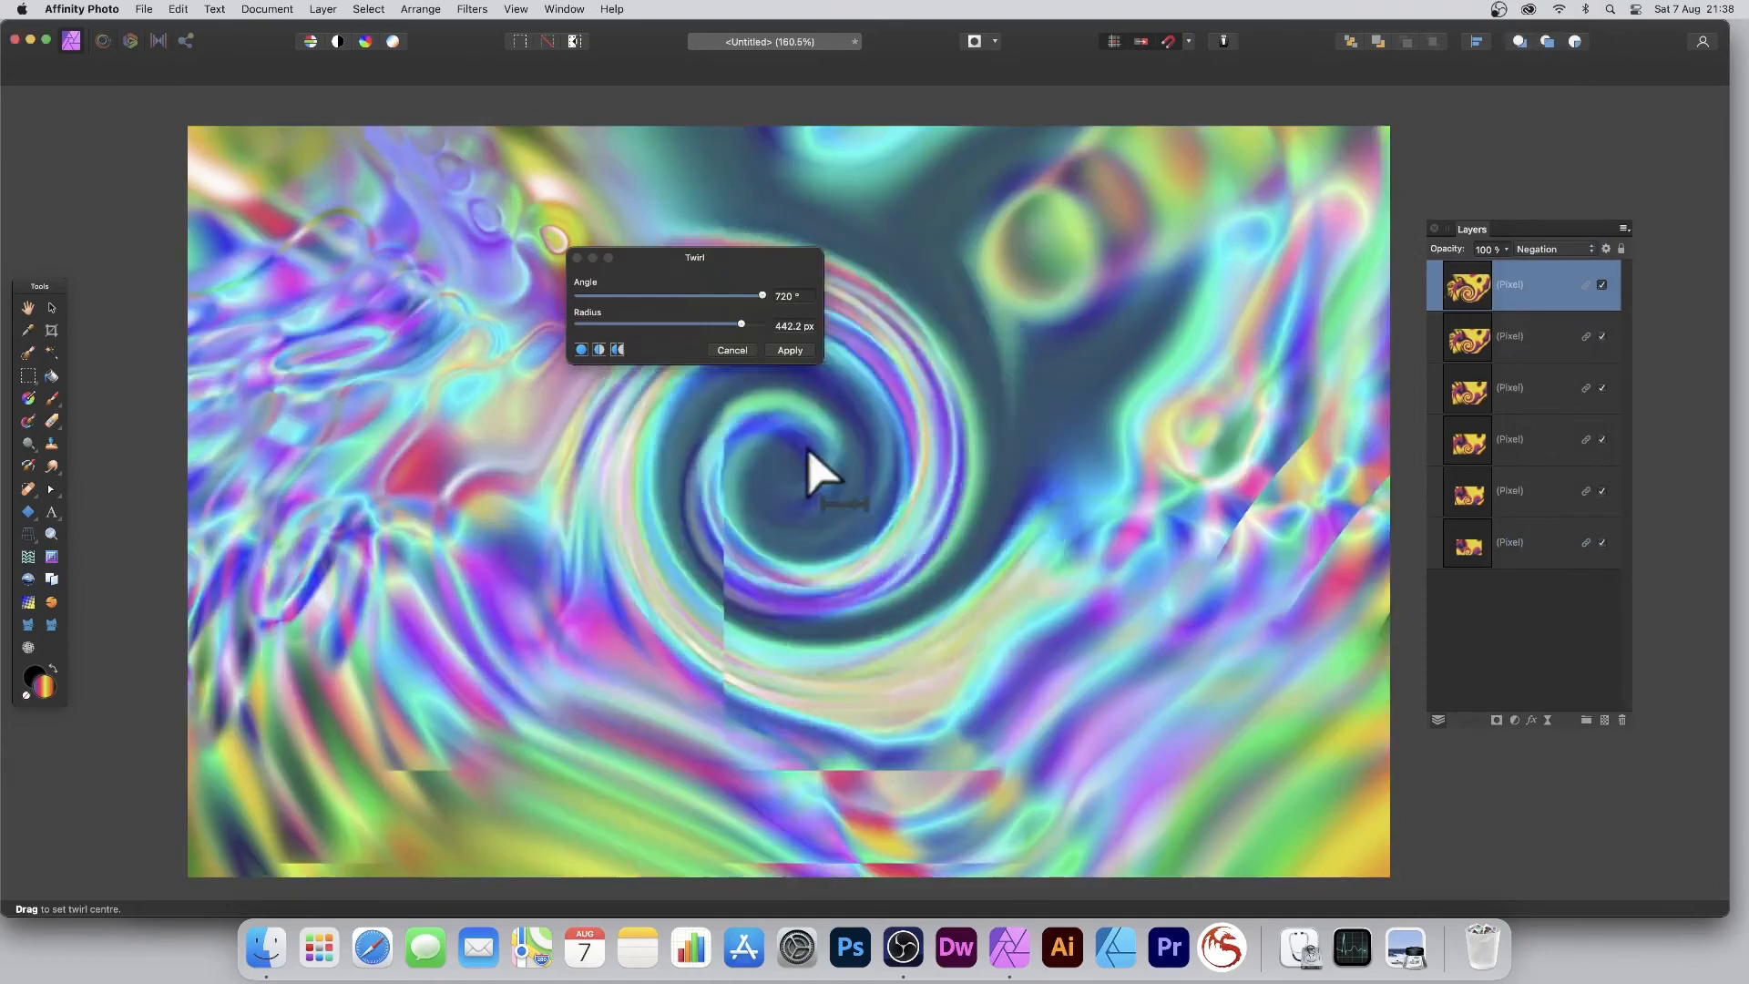
Enlarge the twirl radius to about 1011 px and move the twirl centre to the right half of the artwork
drag(808, 451, 753, 412)
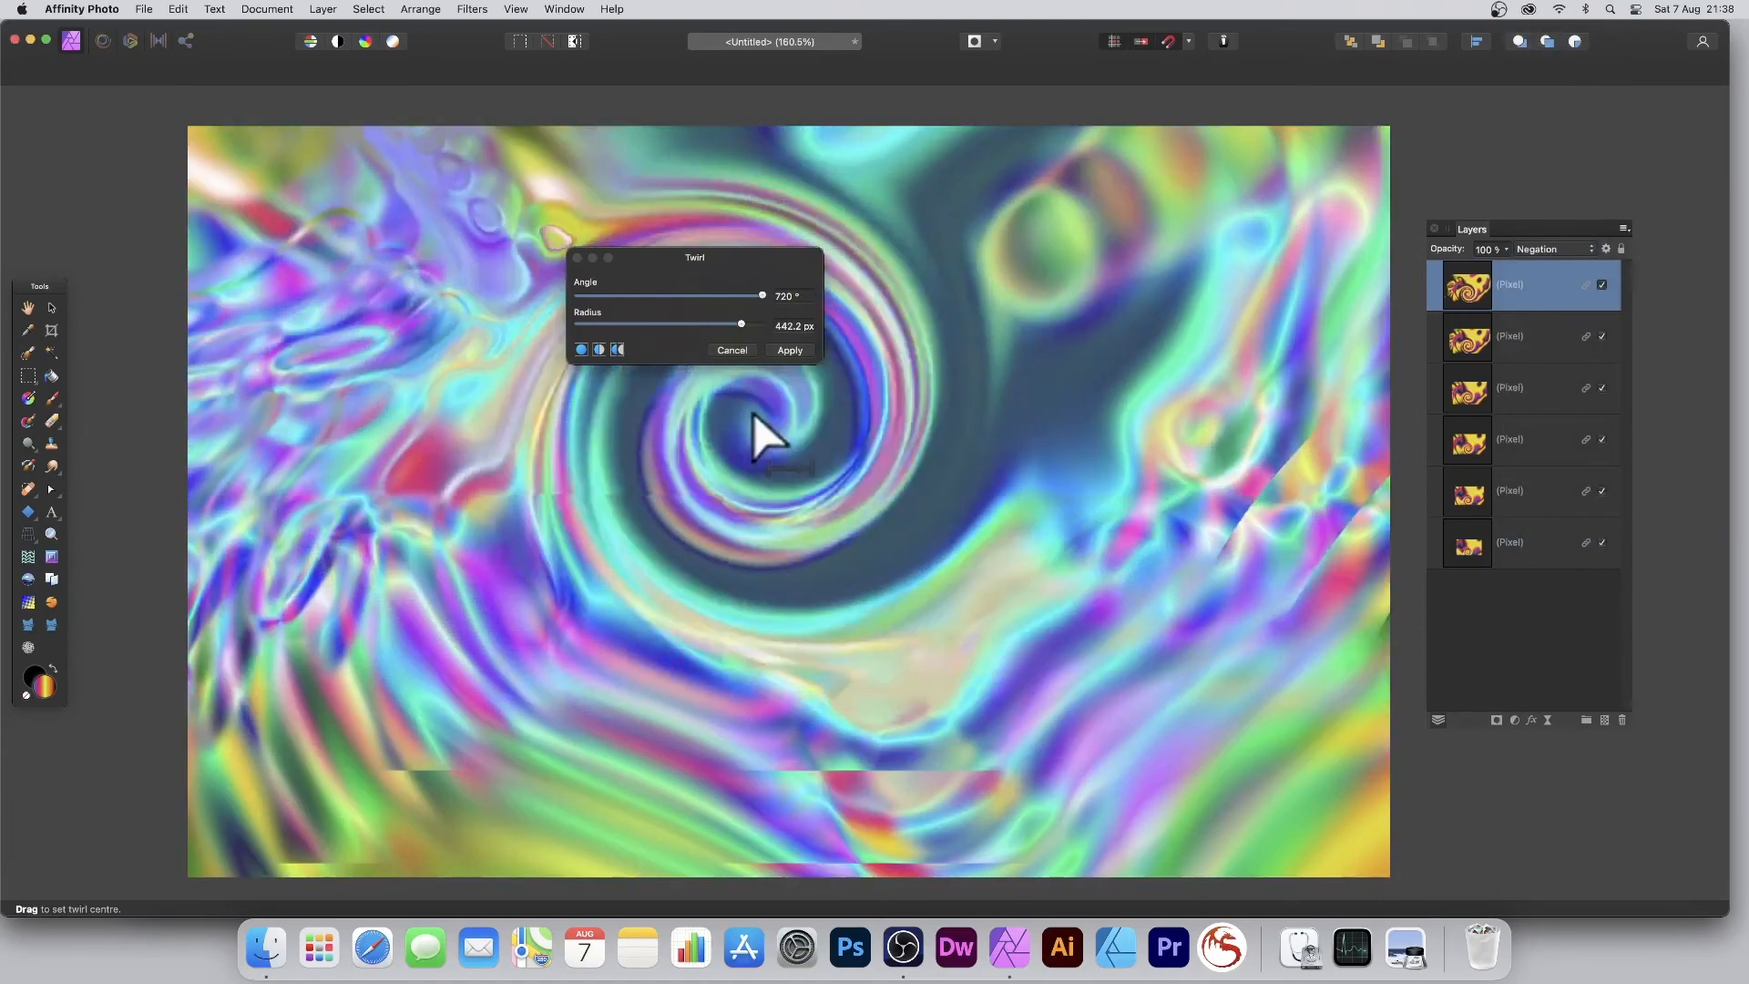
drag(741, 323, 762, 324)
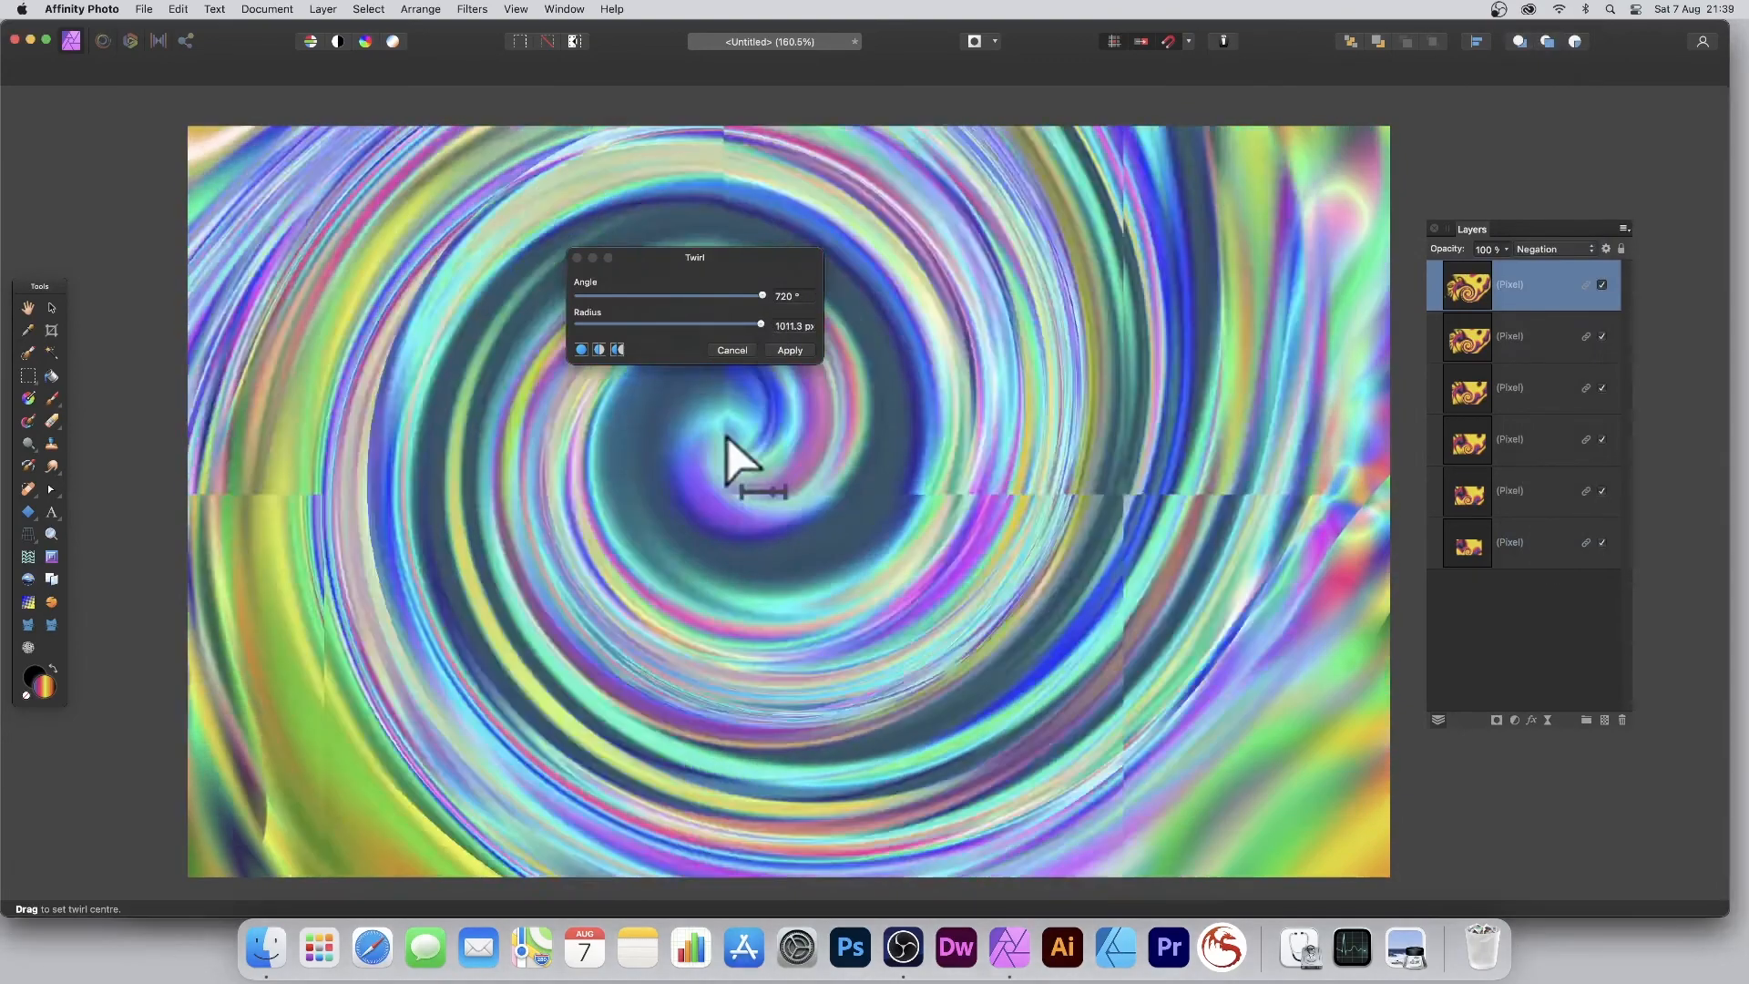
drag(727, 436, 1068, 458)
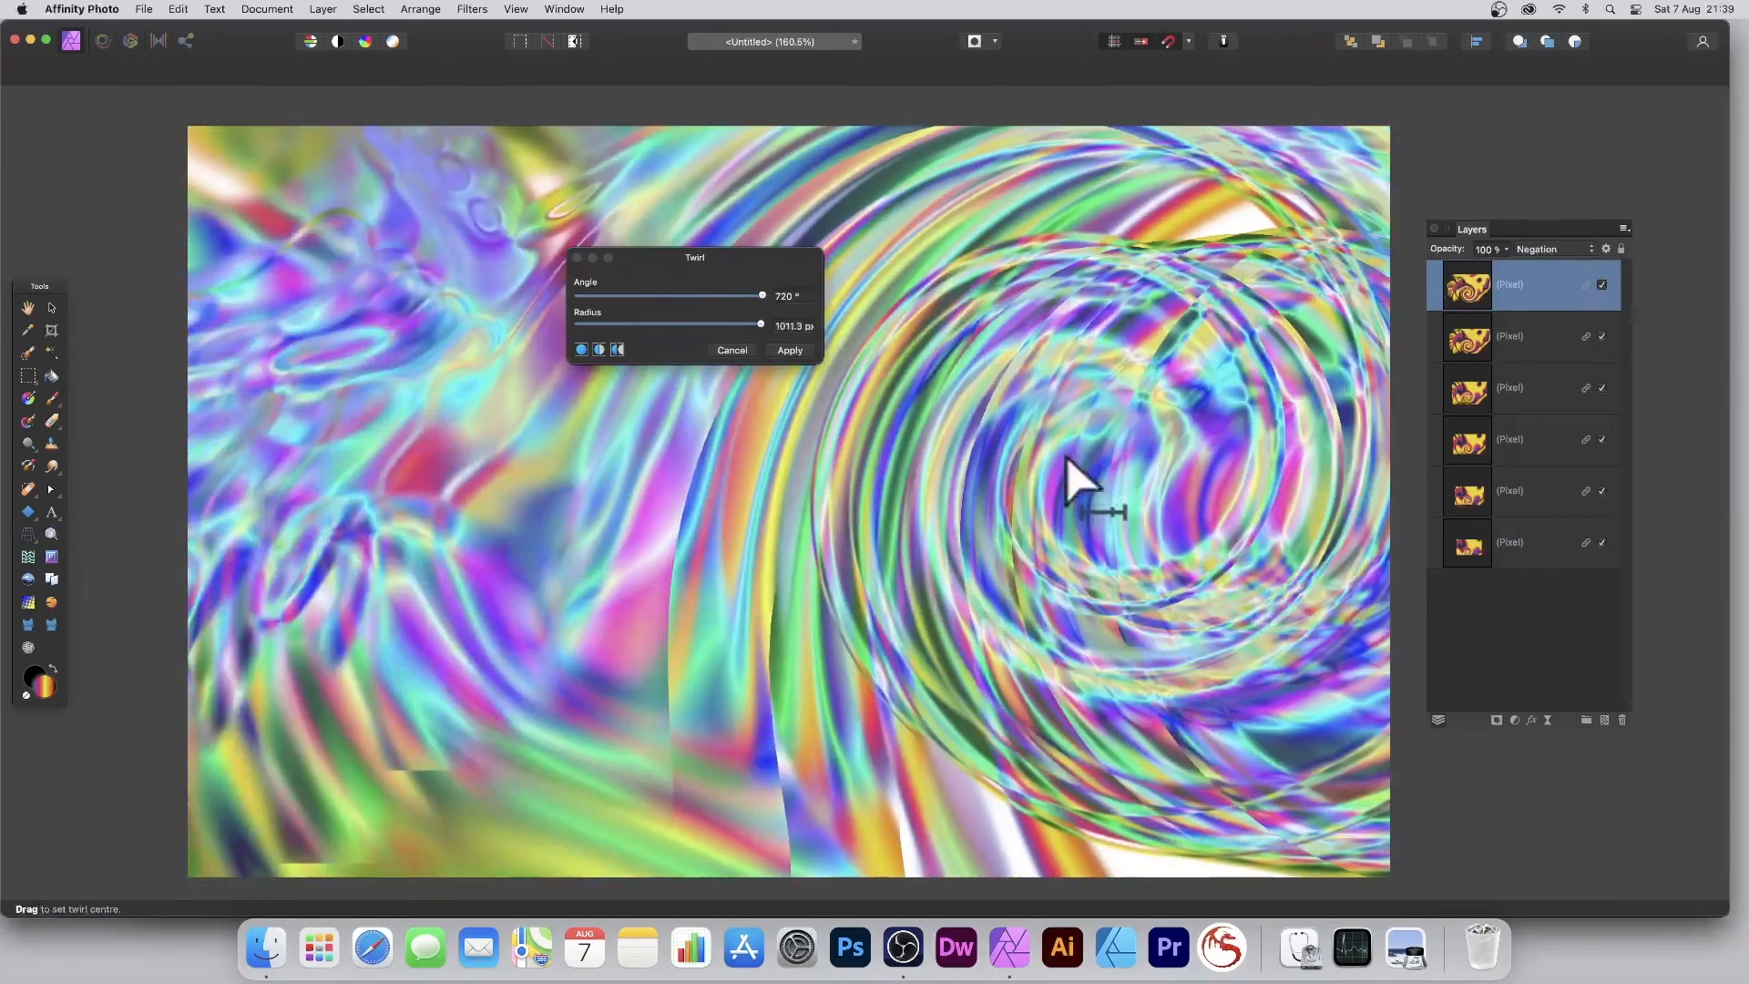
Reduce the twirl angle to about 472°, apply the filter, and shift the topmost layer down and slightly to the right
drag(759, 295, 730, 295)
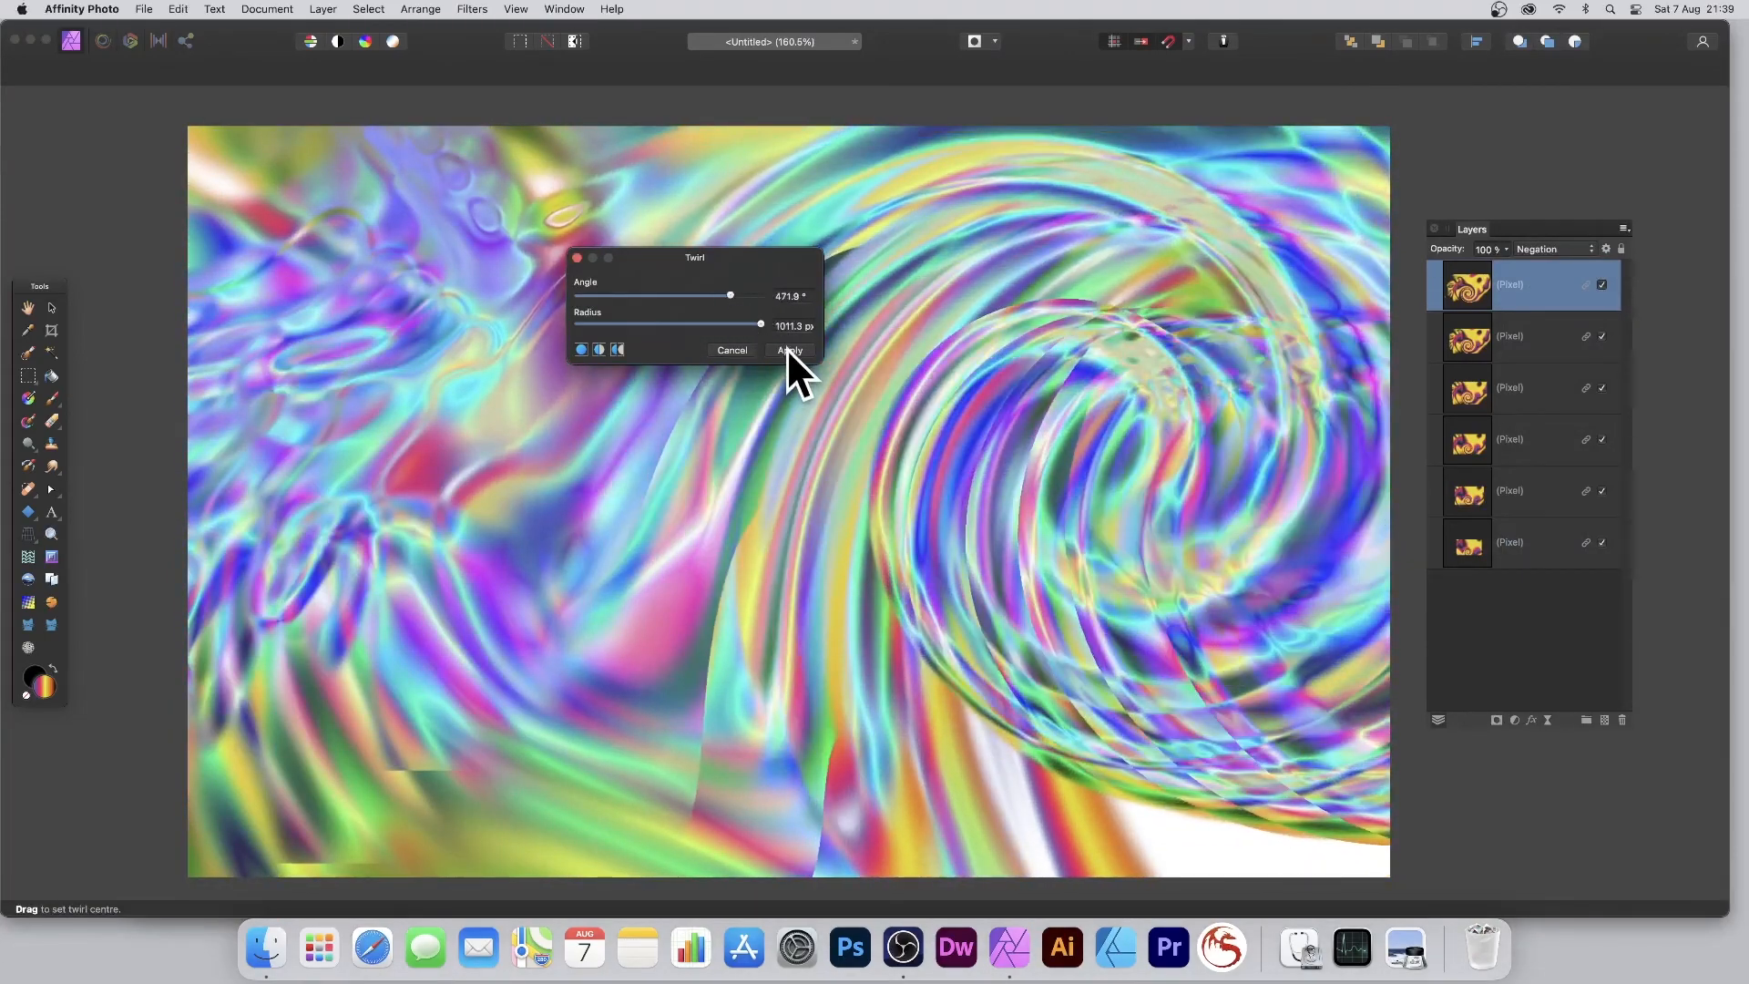
click(786, 348)
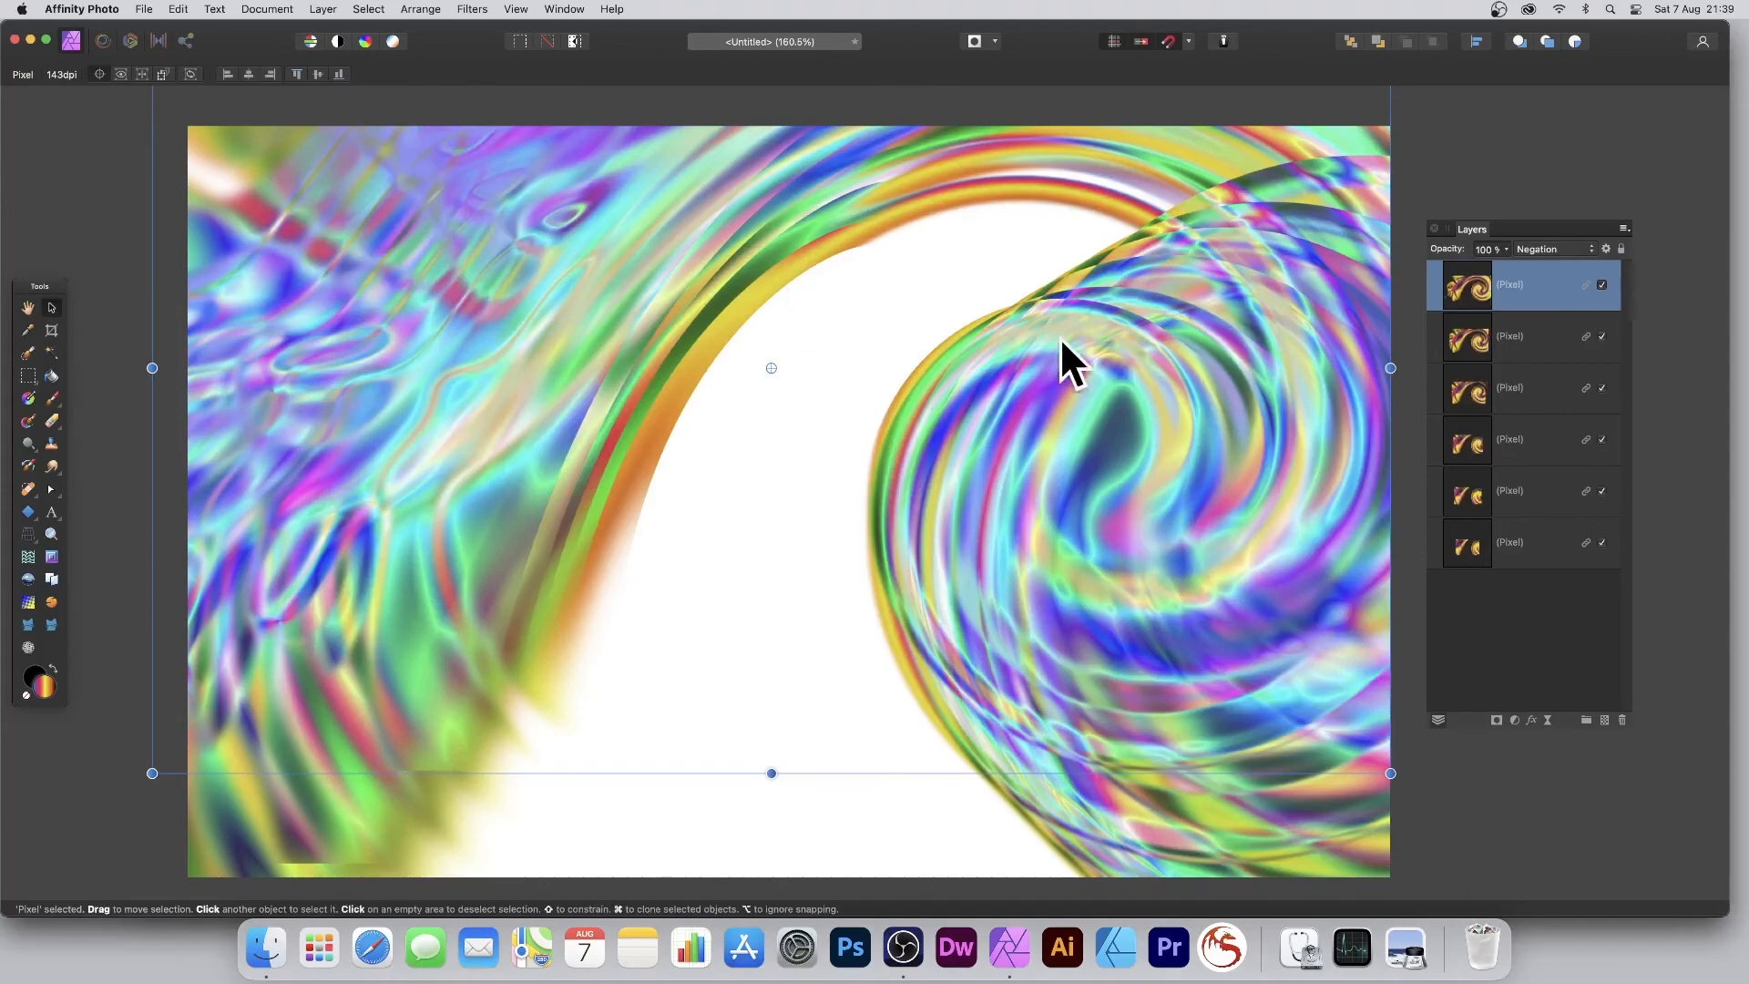
drag(1069, 457, 1100, 542)
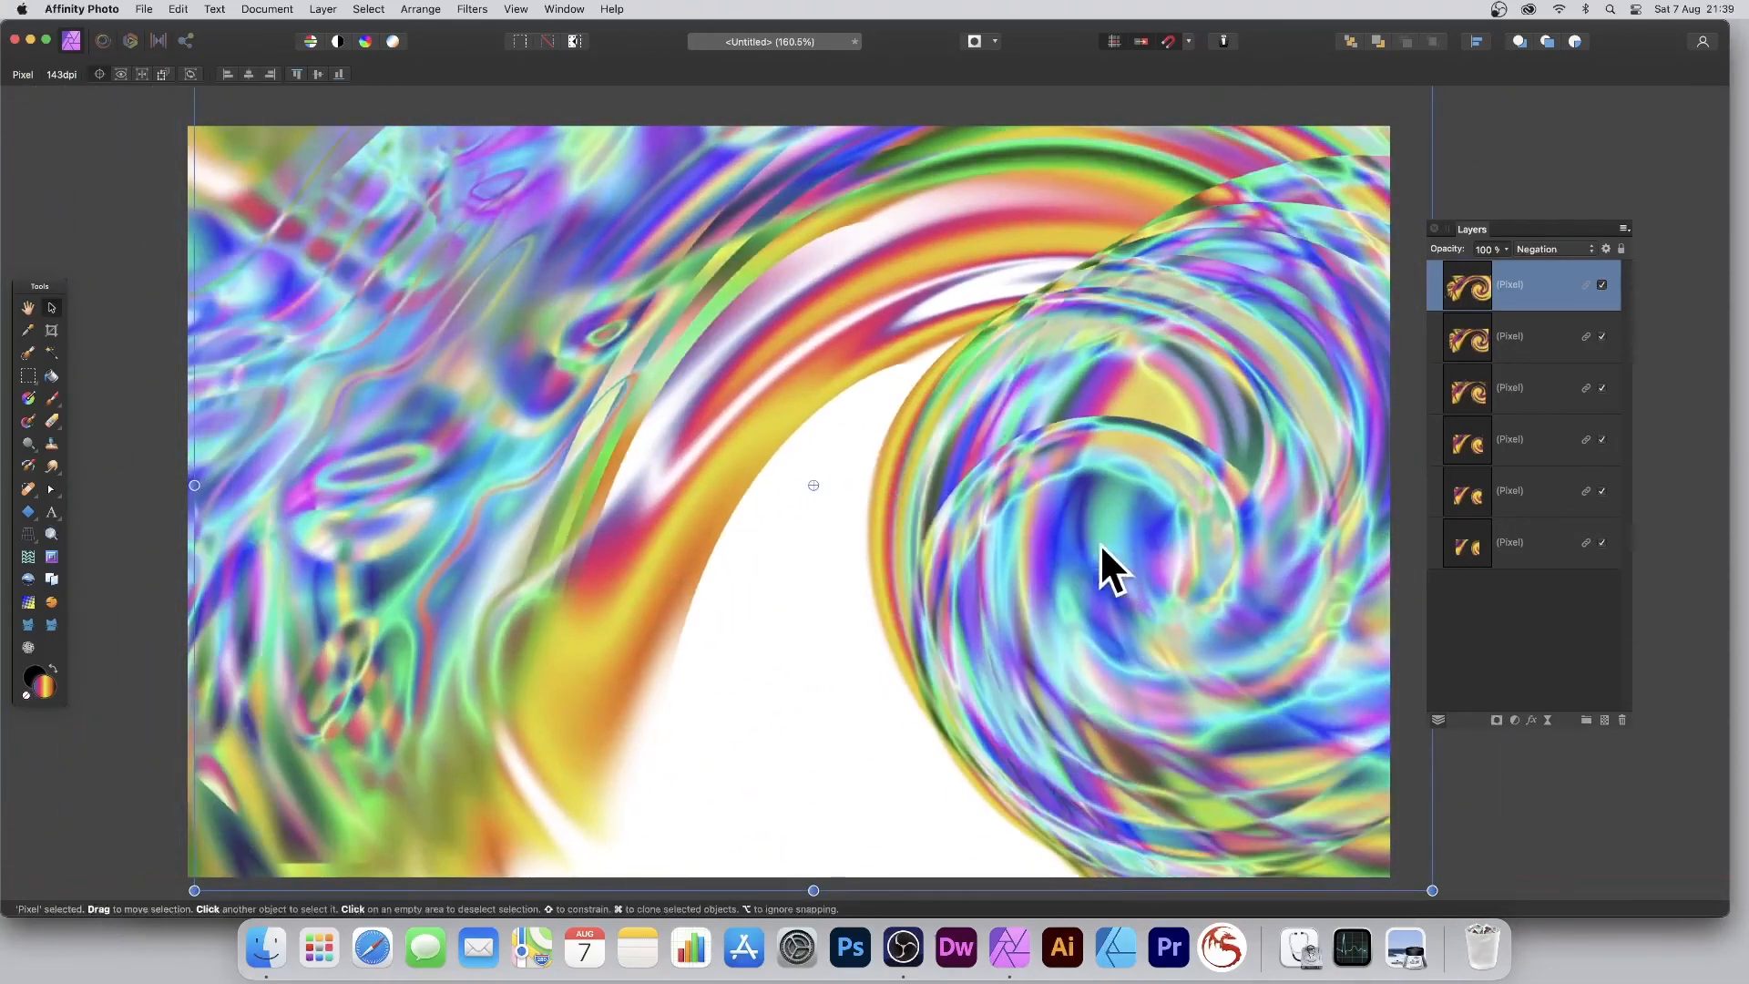
Start the Deform filter on the topmost layer and pull two points left of centre, one straight down and one far to the lower right
click(470, 10)
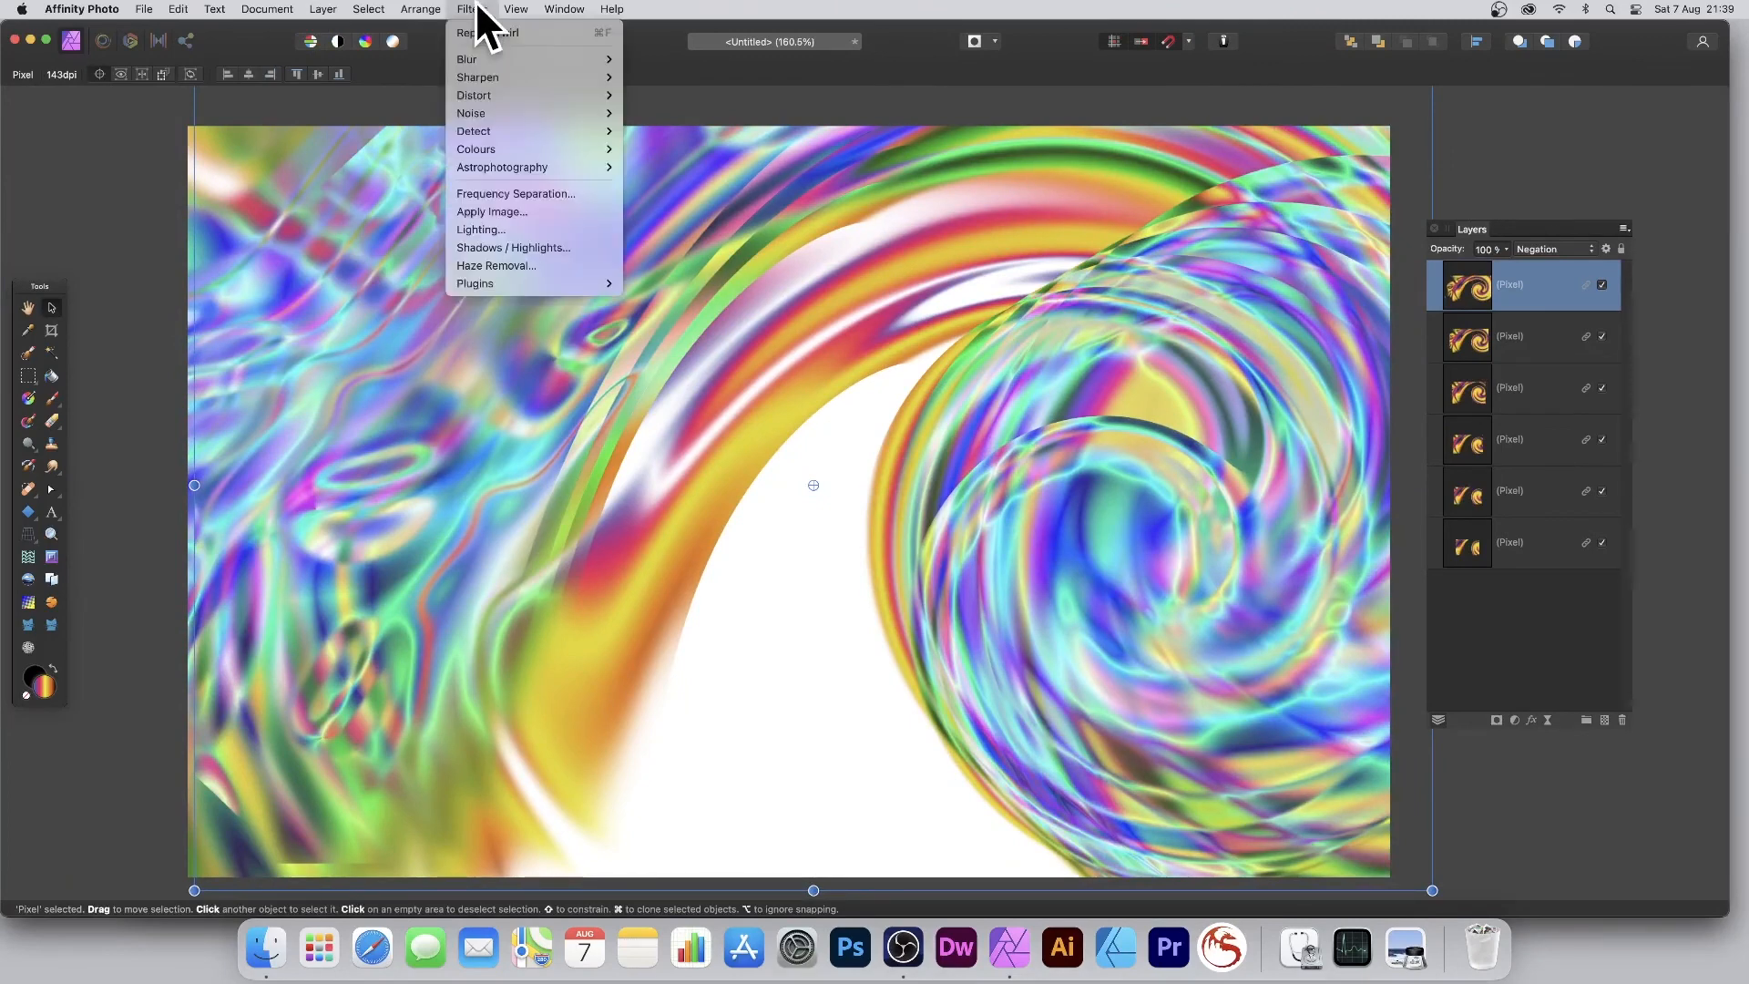
mouse_move(481, 94)
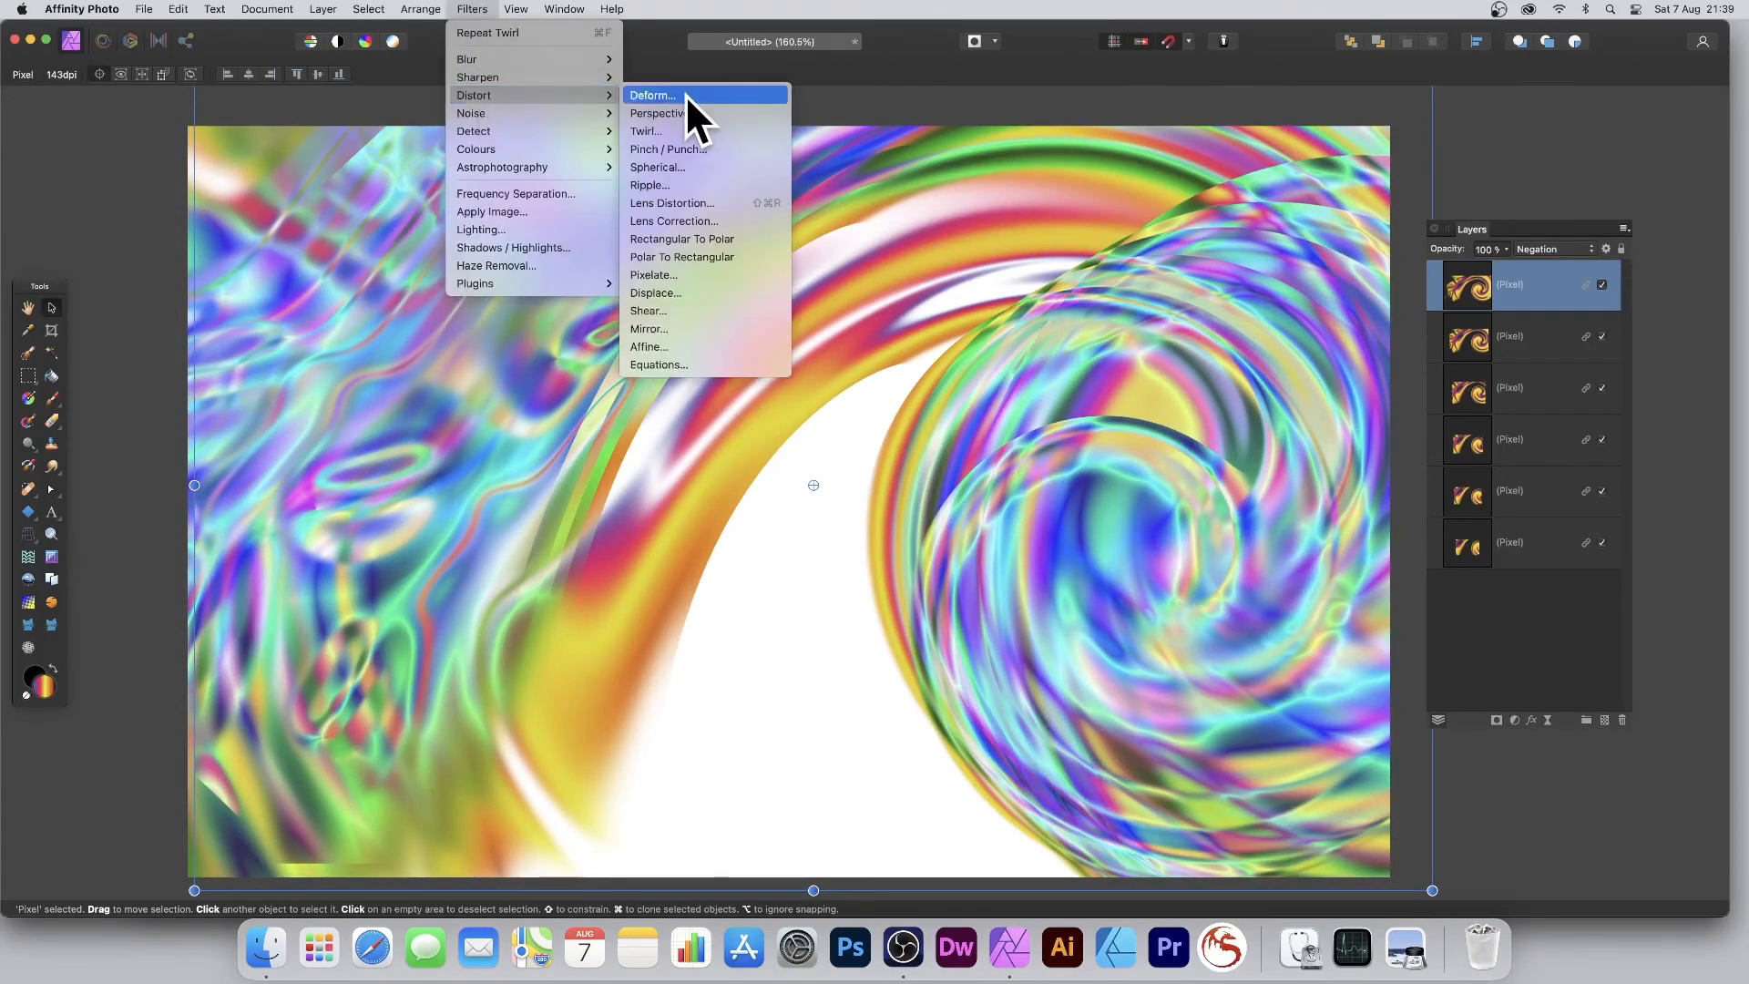
click(685, 94)
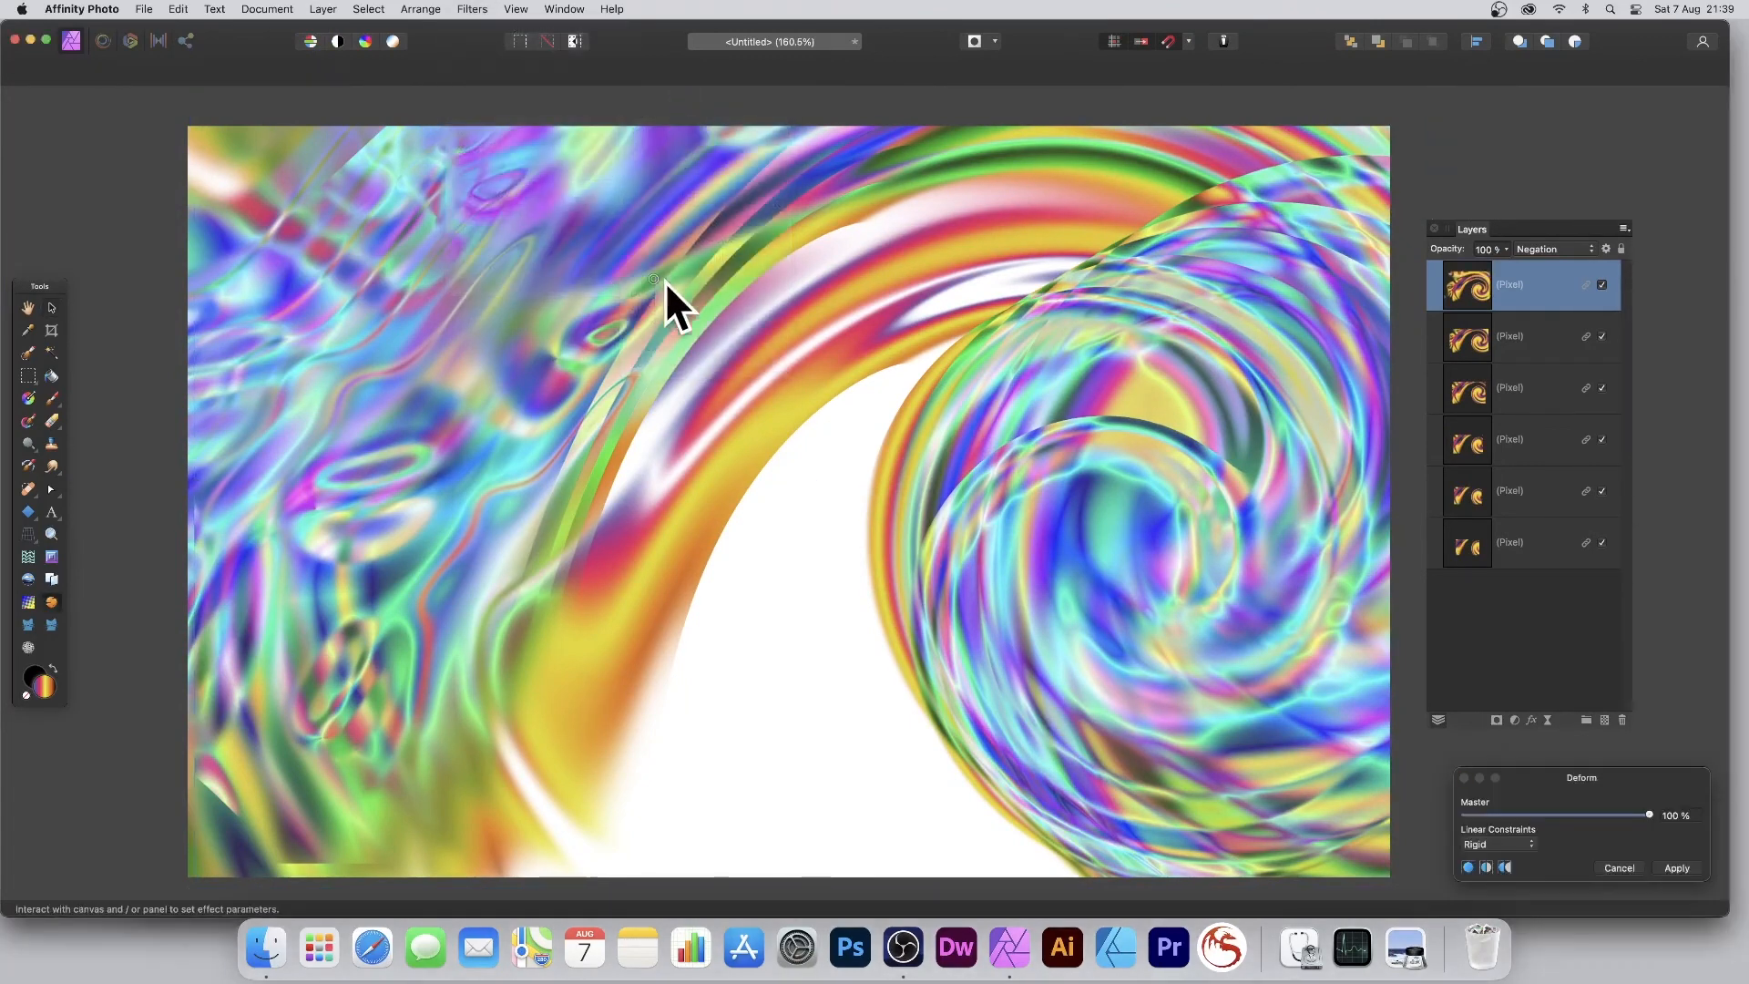
drag(684, 386, 673, 594)
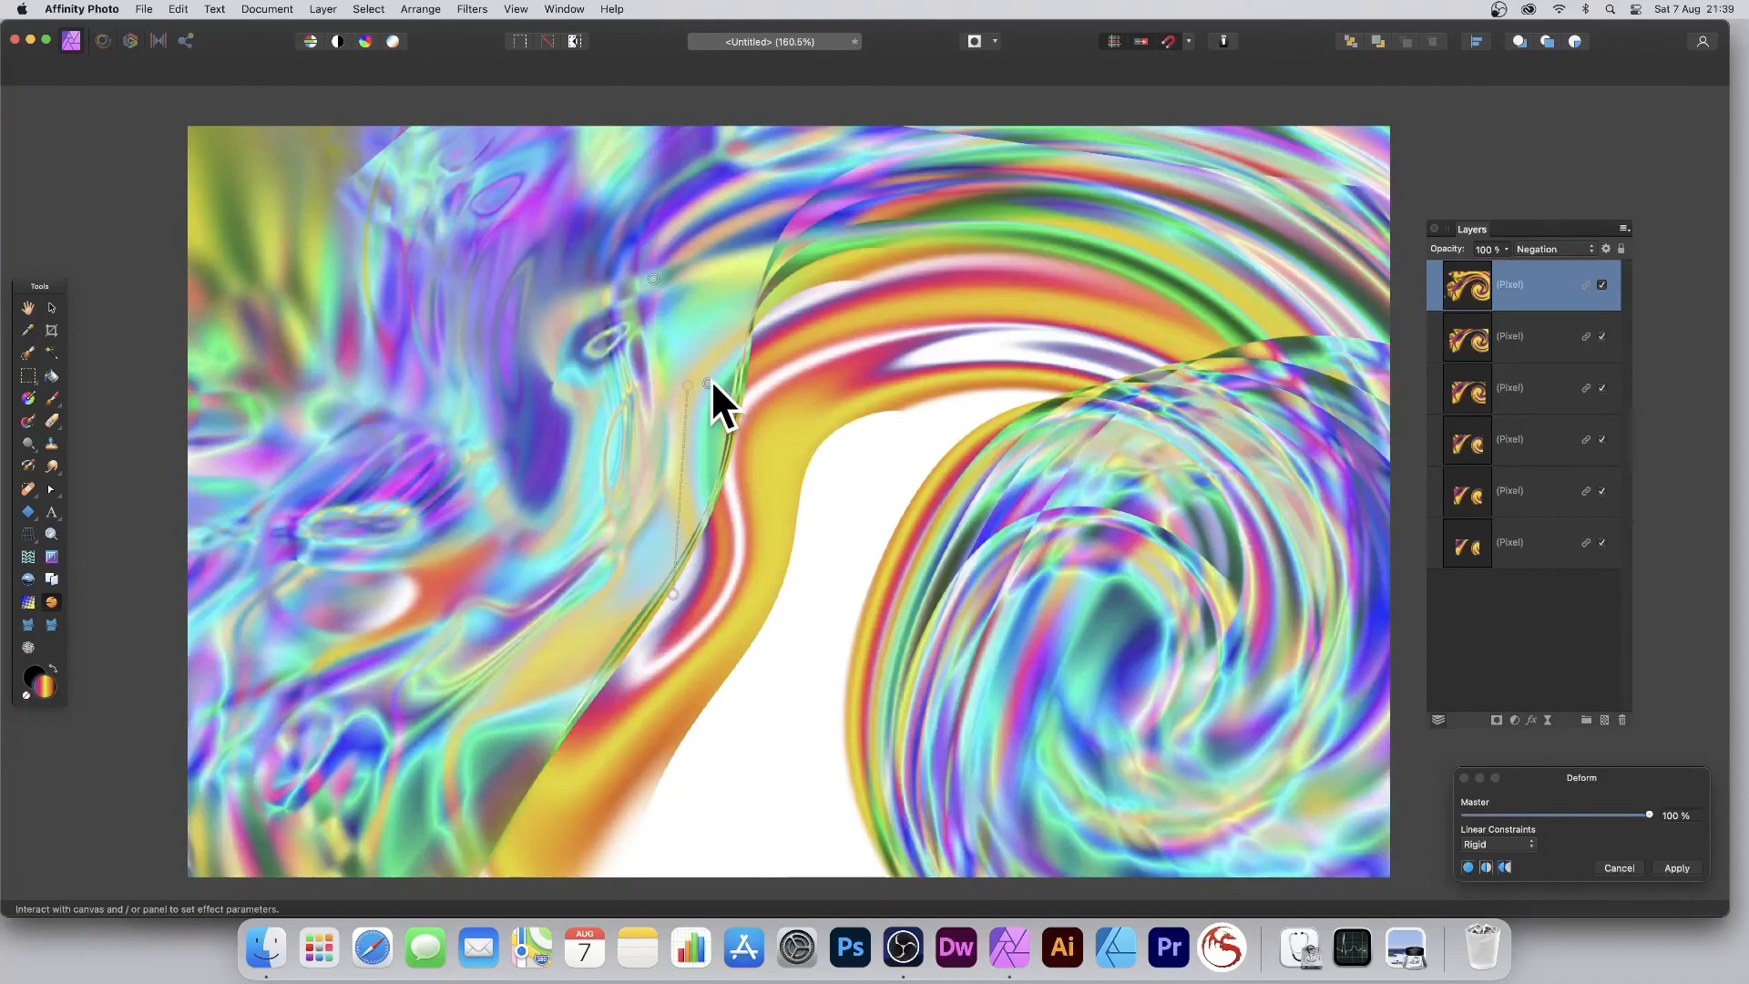
drag(710, 381, 1011, 738)
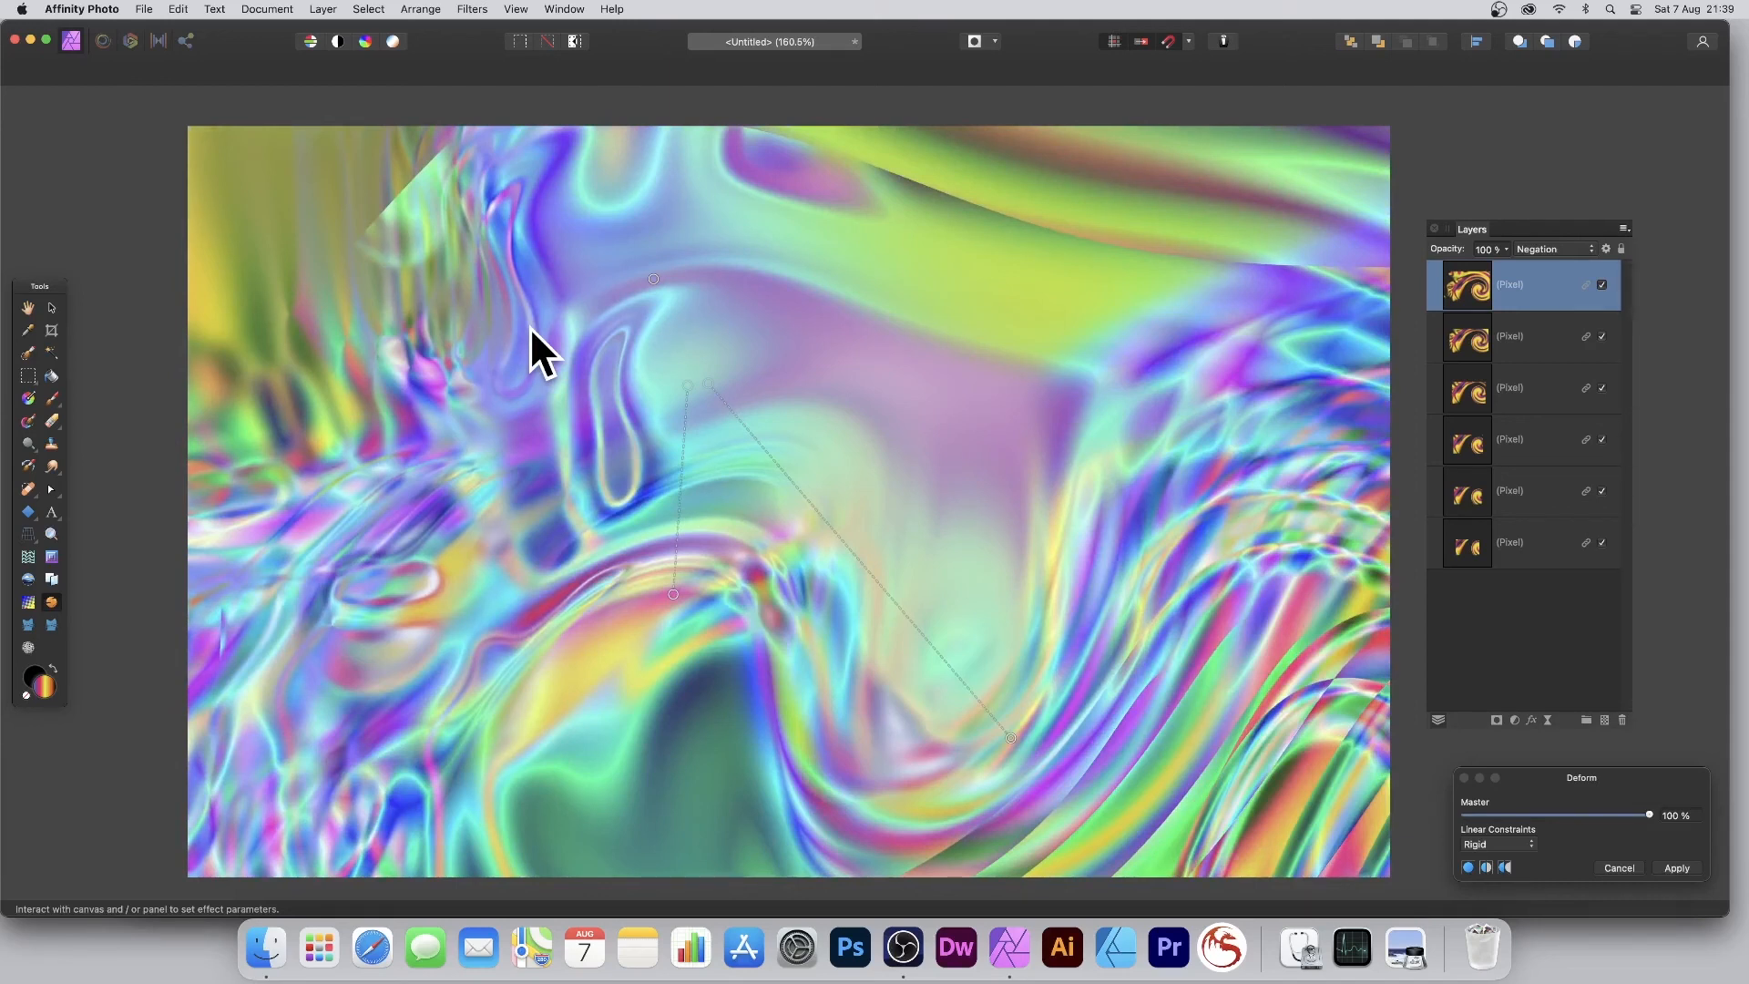
Pull one more Deform point from the left half far to the lower right, and another from the centre towards the upper right
drag(543, 382, 1179, 706)
drag(875, 414, 898, 275)
drag(873, 410, 981, 218)
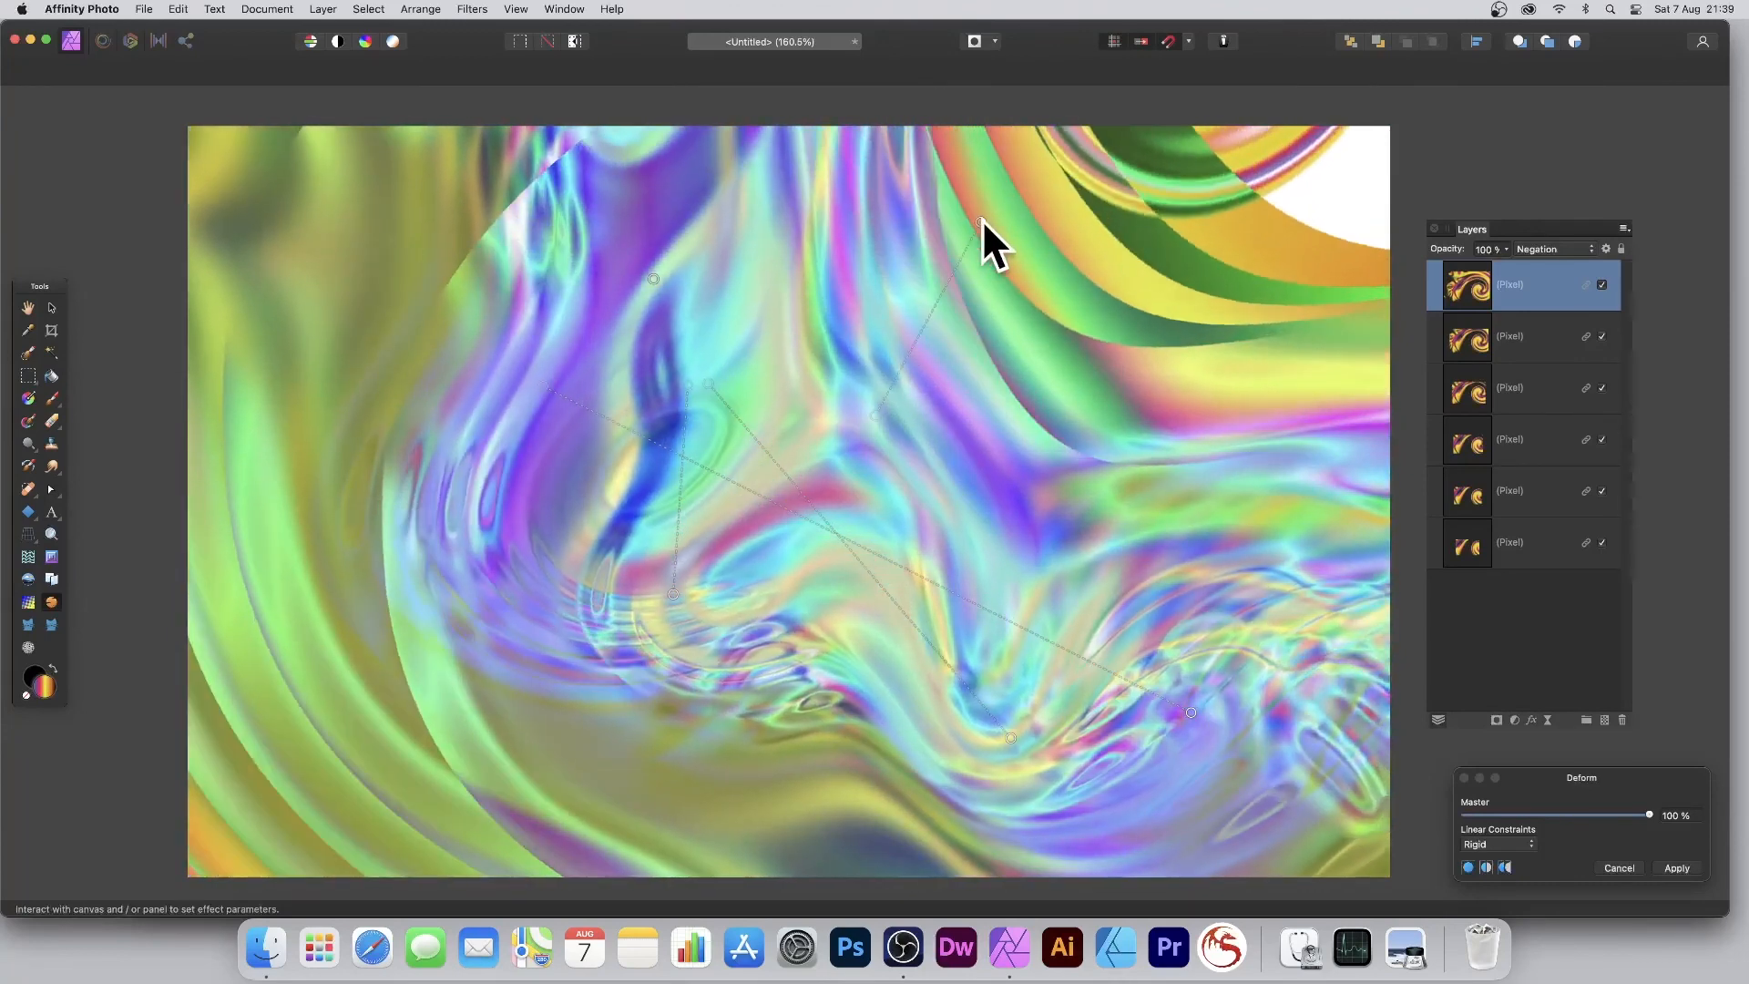
Apply the deformation and repeat the Deform filter once on the topmost layer
click(1690, 873)
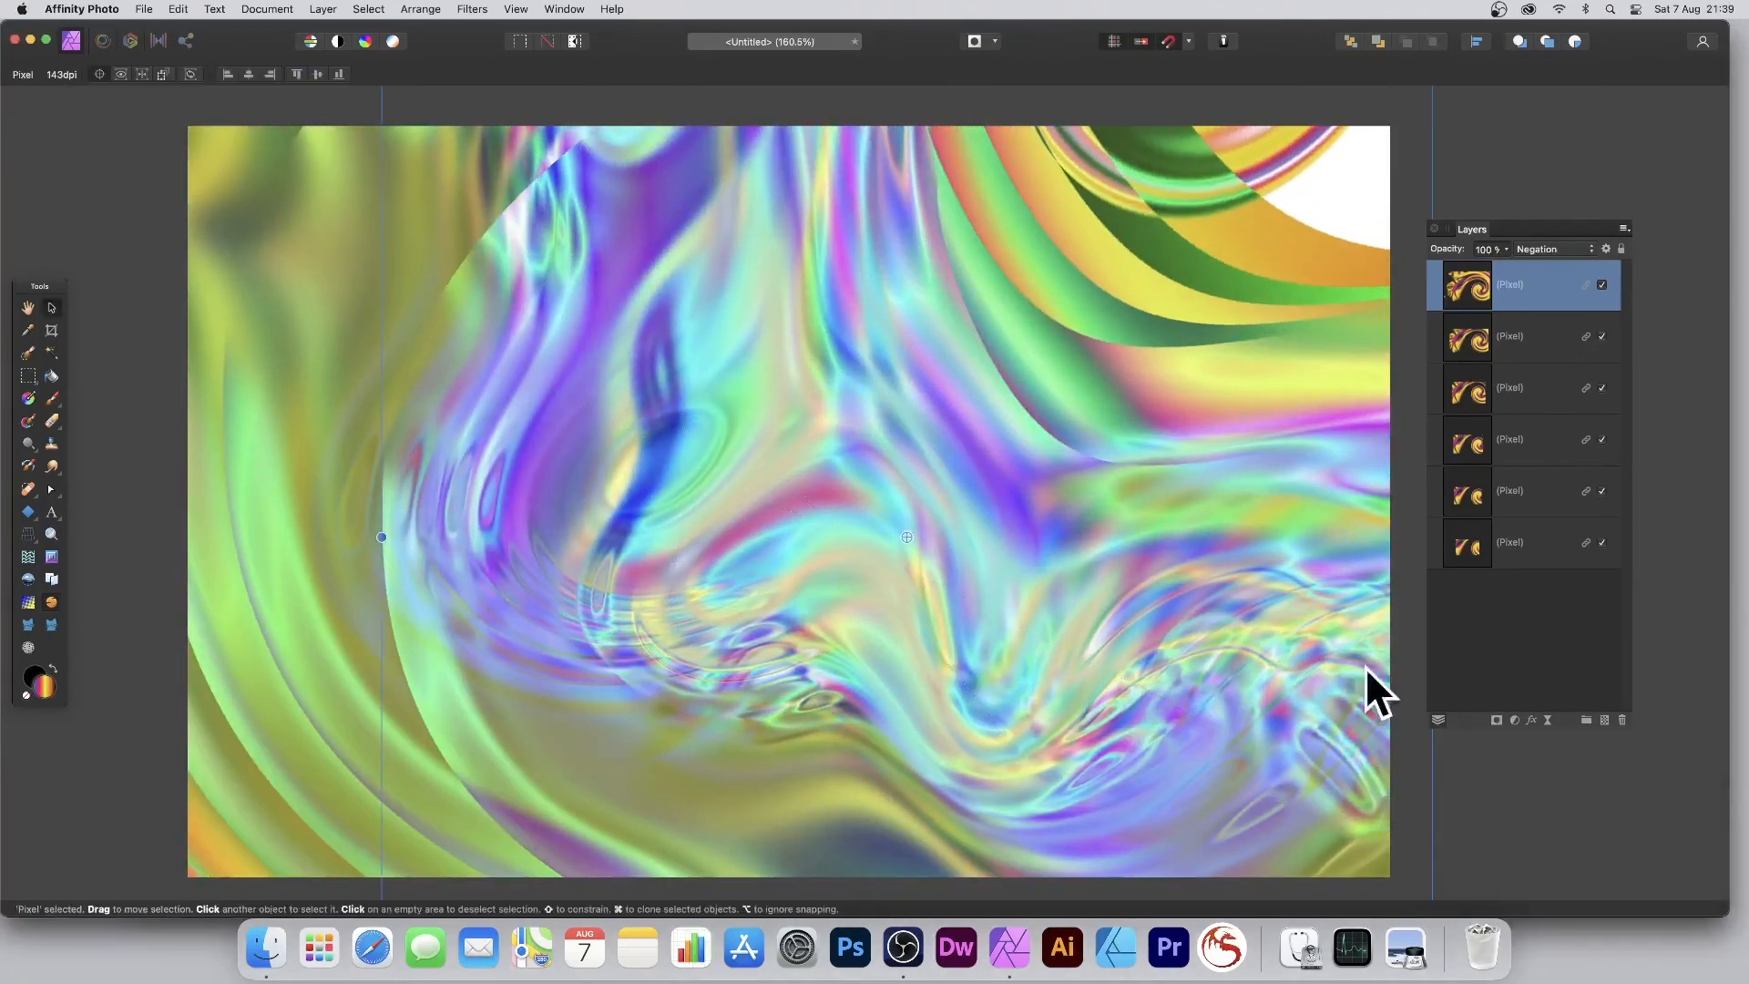
click(471, 9)
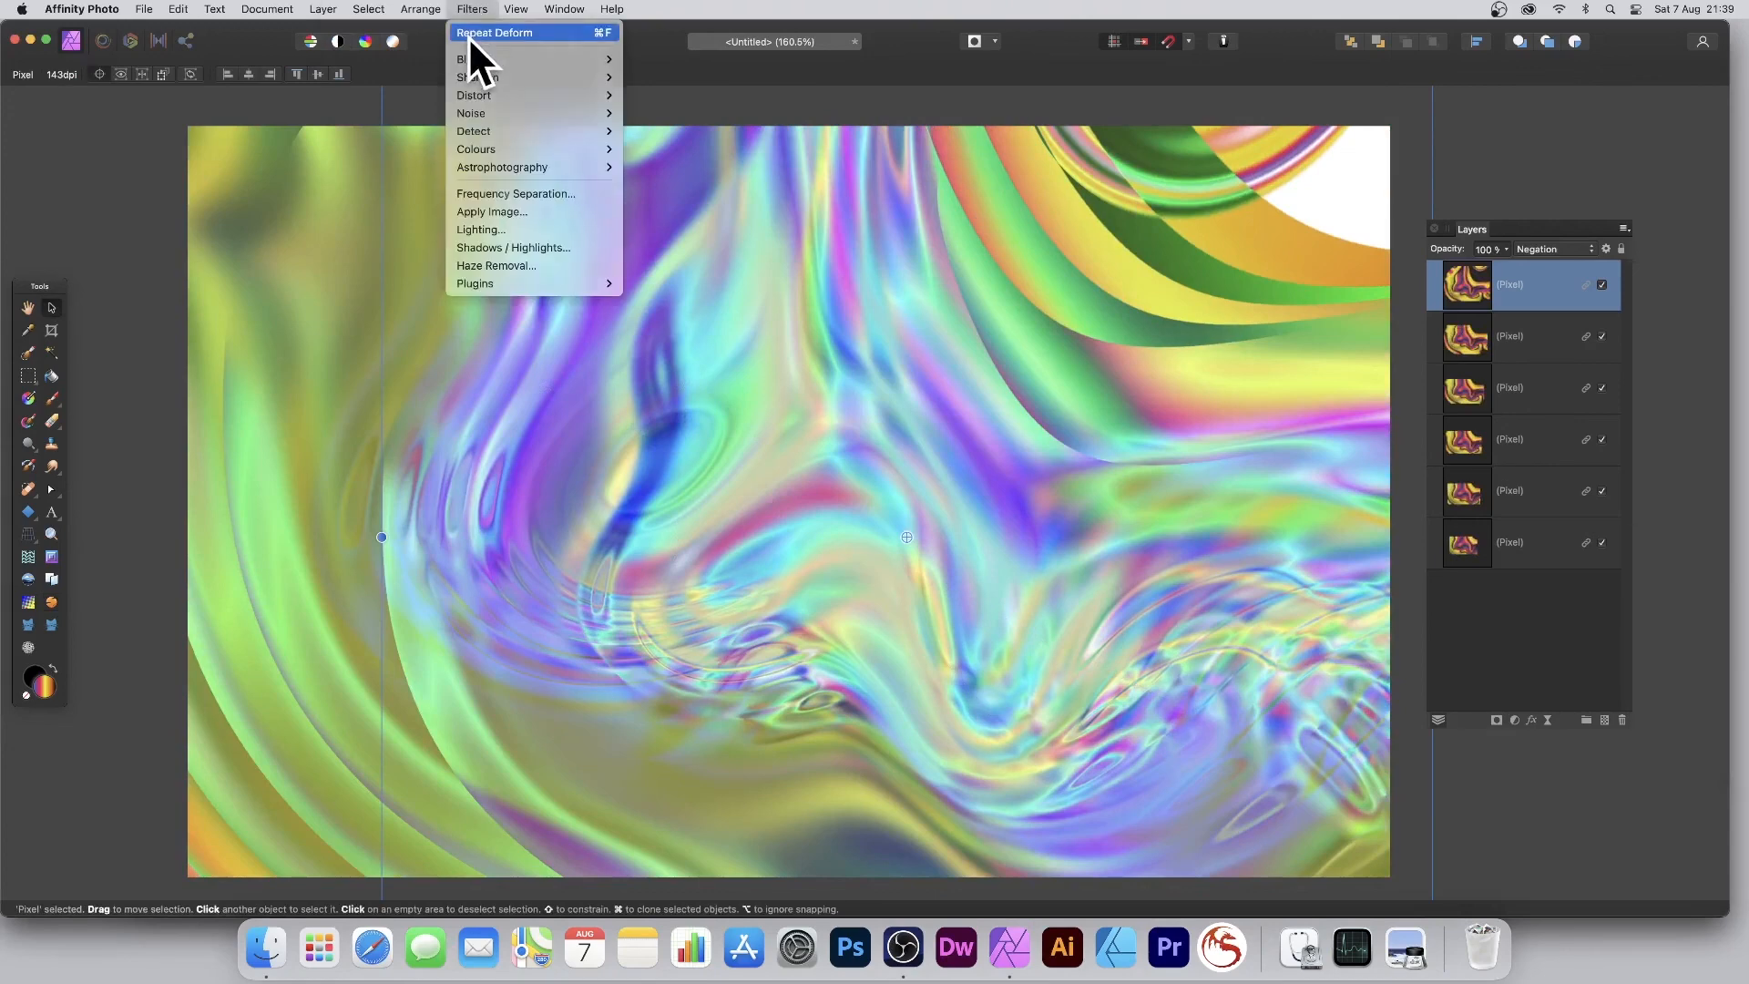
click(468, 35)
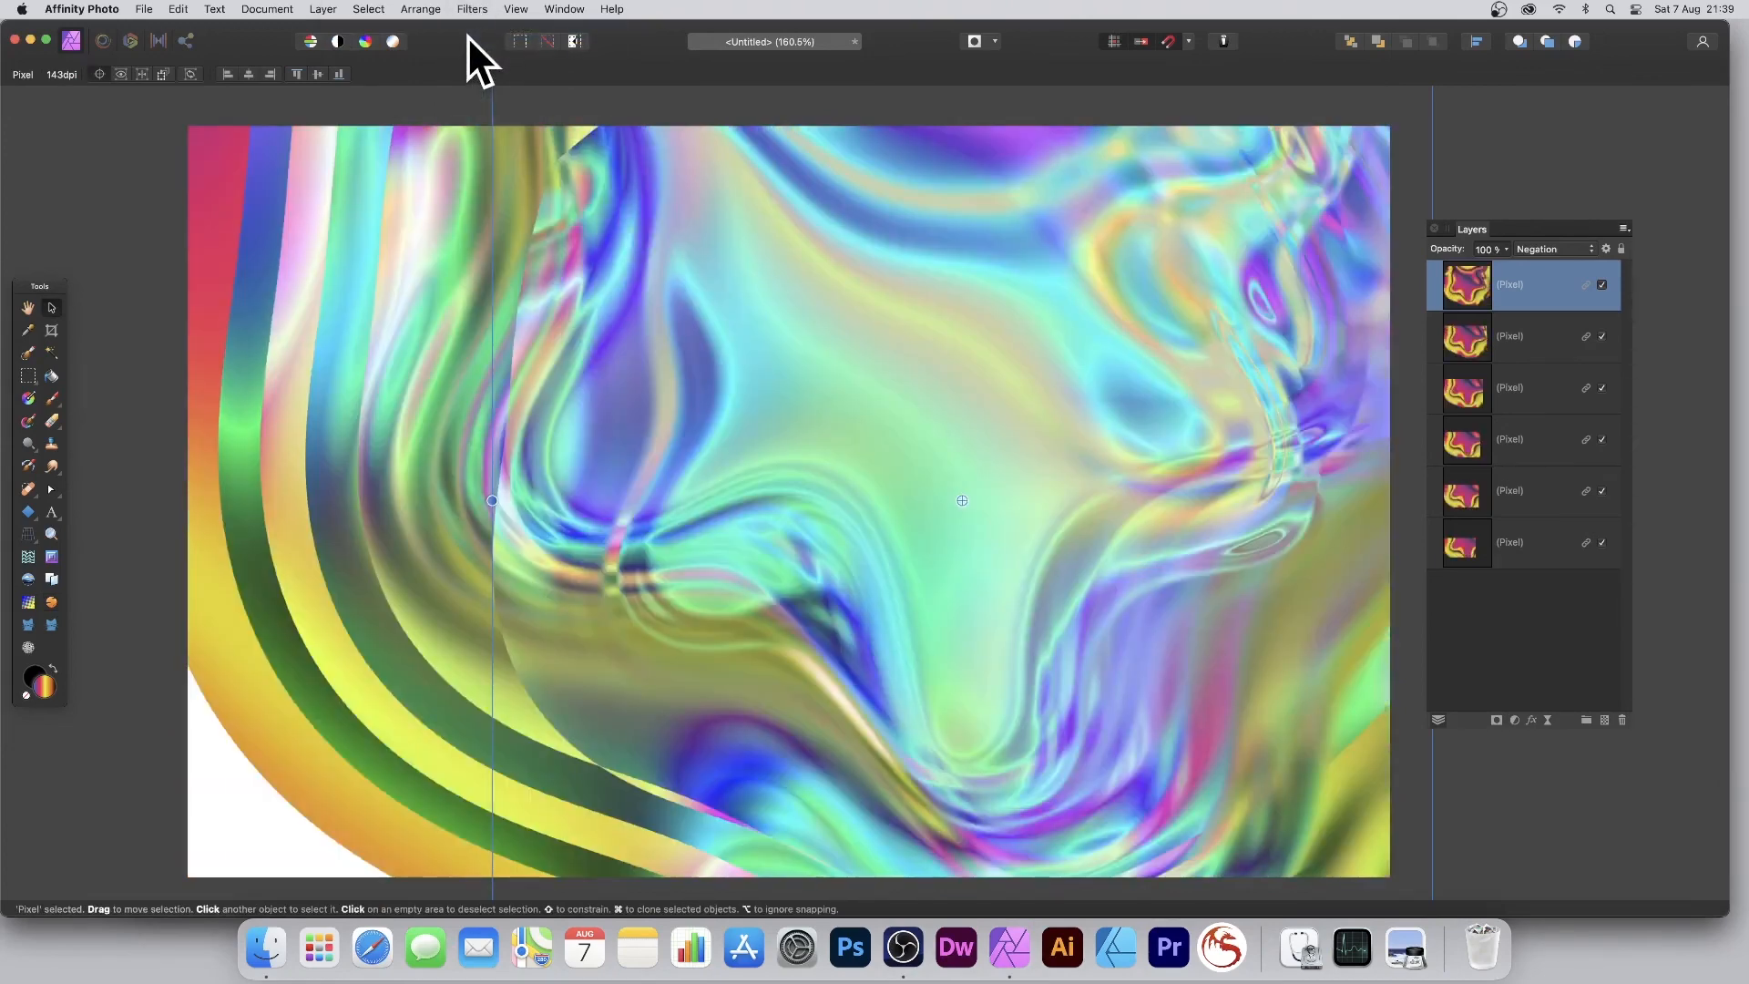